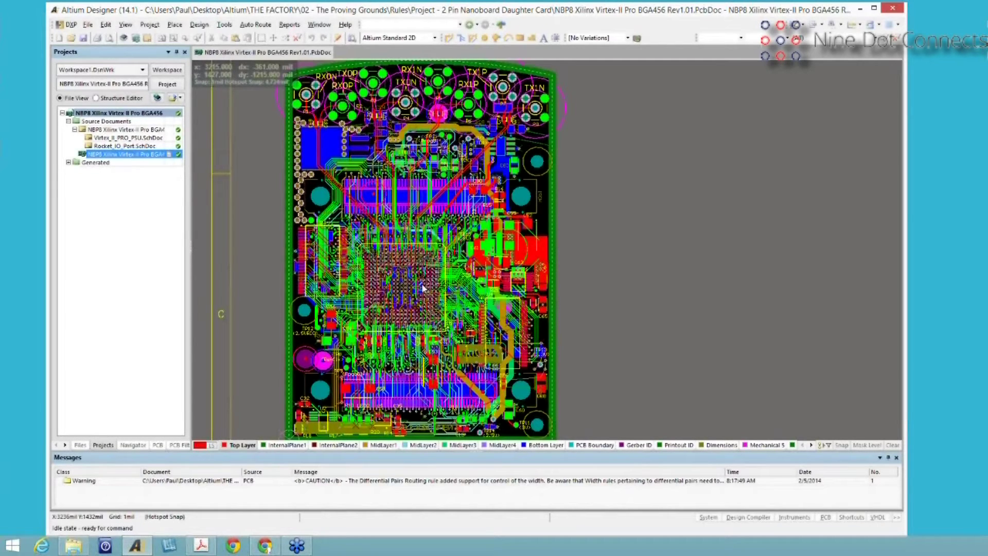
- Toggle the heads-up display for the PCB layout
scroll(422, 289, "down", 1)
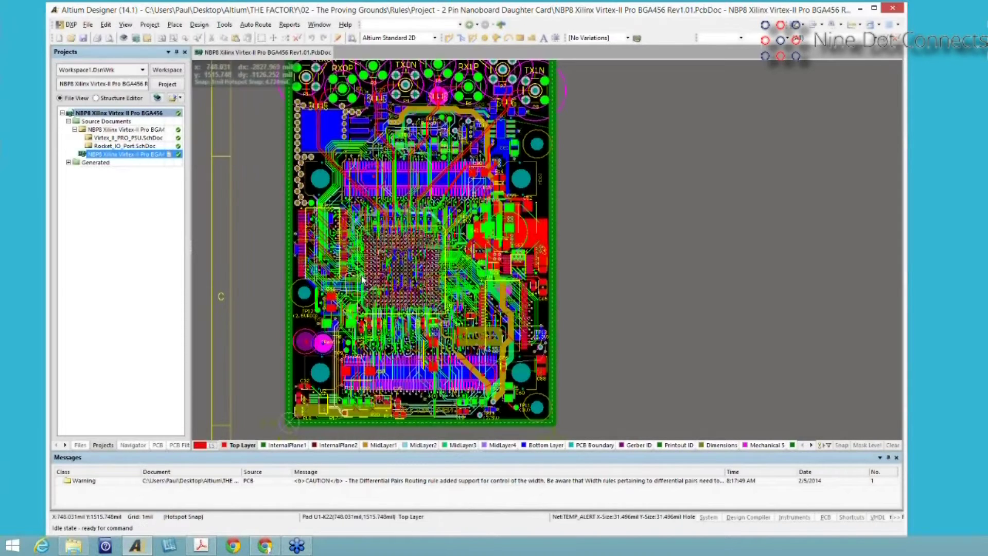
mouse_move(363, 280)
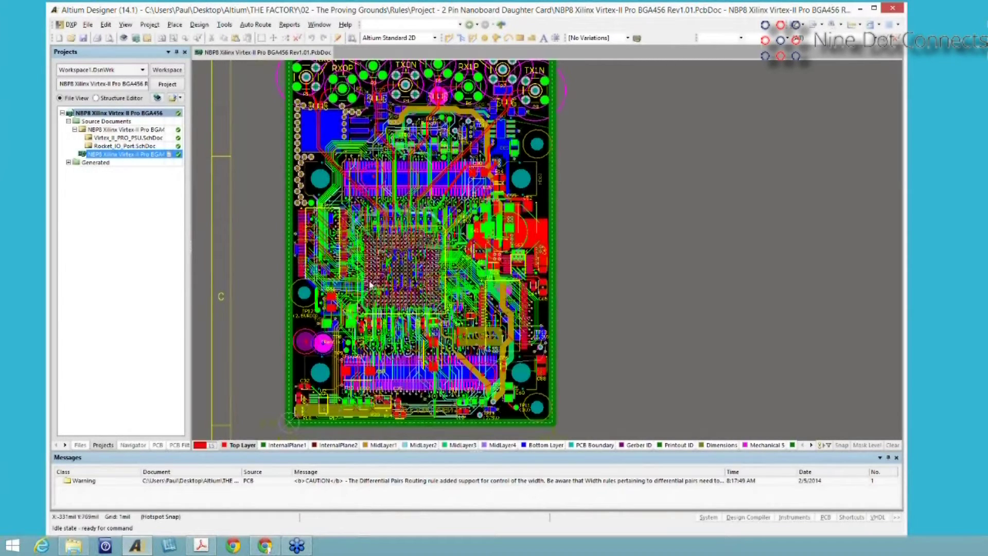
key("shift+h")
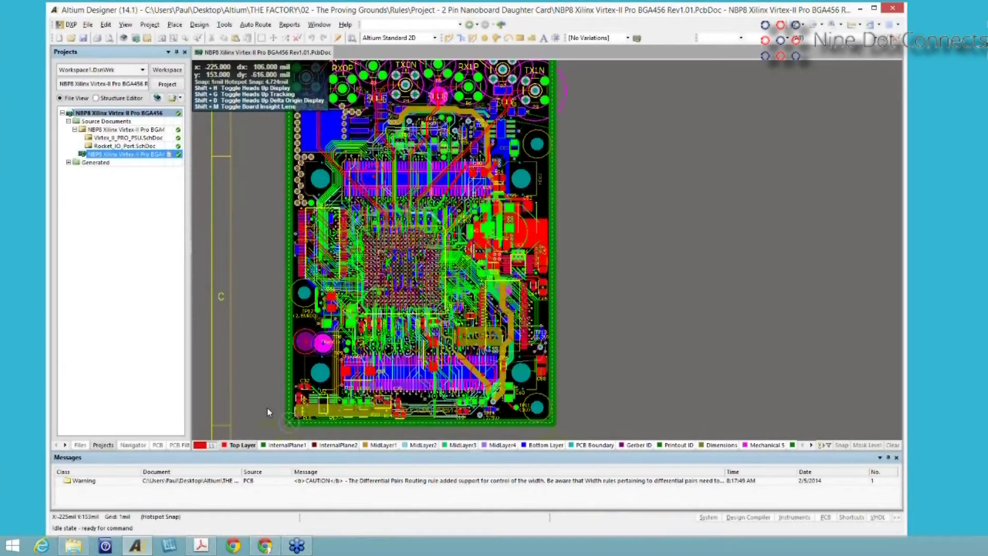
- Hide the Bottom Overlay silkscreen layer in the board's view configuration
key("Page_Up")
key("Page_Up")
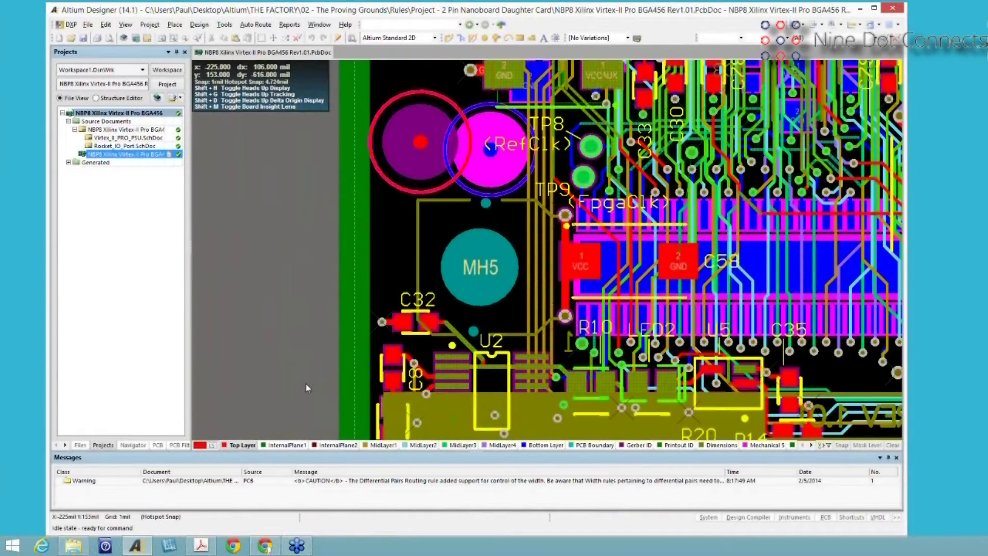
scroll(305, 384, "down", 1)
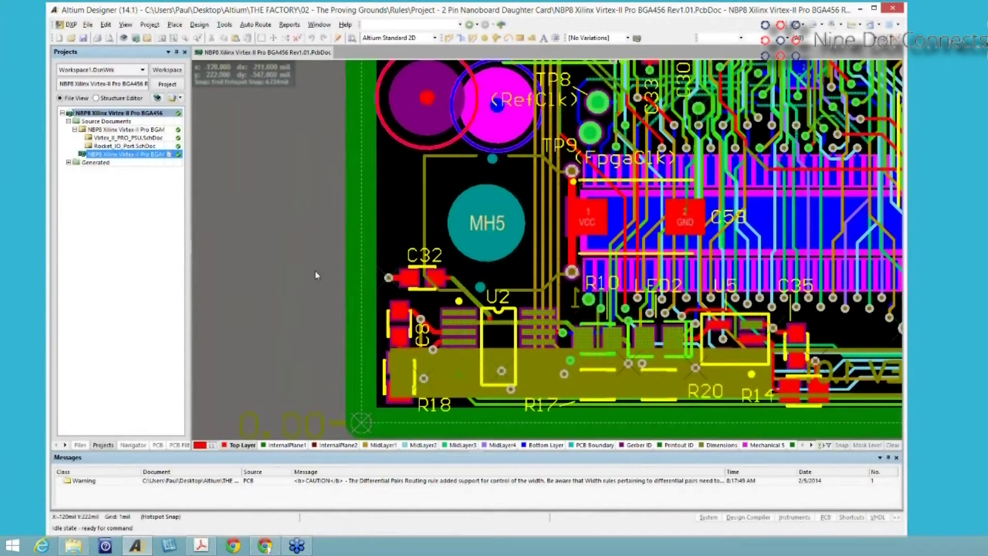
scroll(315, 270, "down", 2)
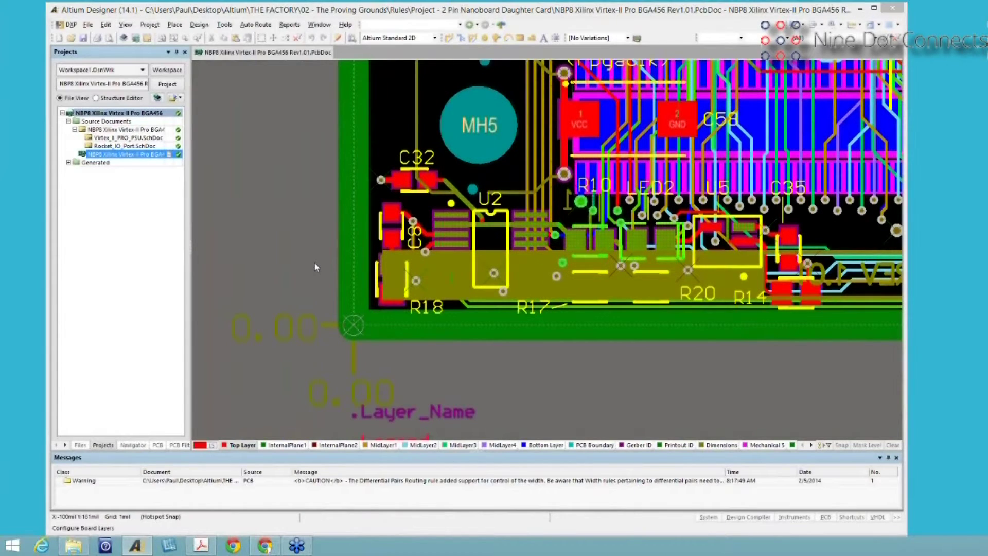
key("l")
left_click(369, 393)
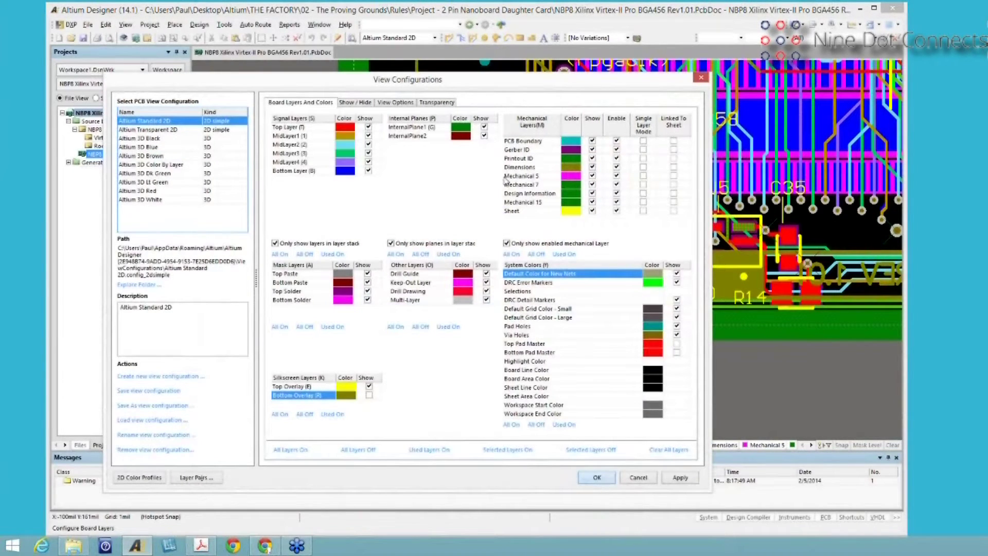
key("Return")
- Examine the clearance violations marked on the pads of U2 near the board's lower-left corner
right_click_drag(447, 291, 439, 283)
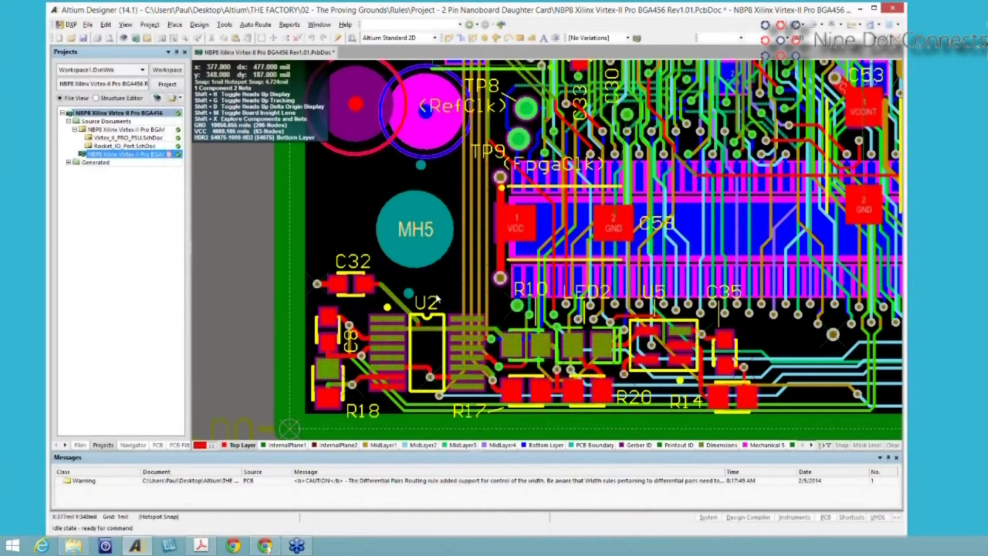
scroll(437, 299, "up", 3, "ctrl")
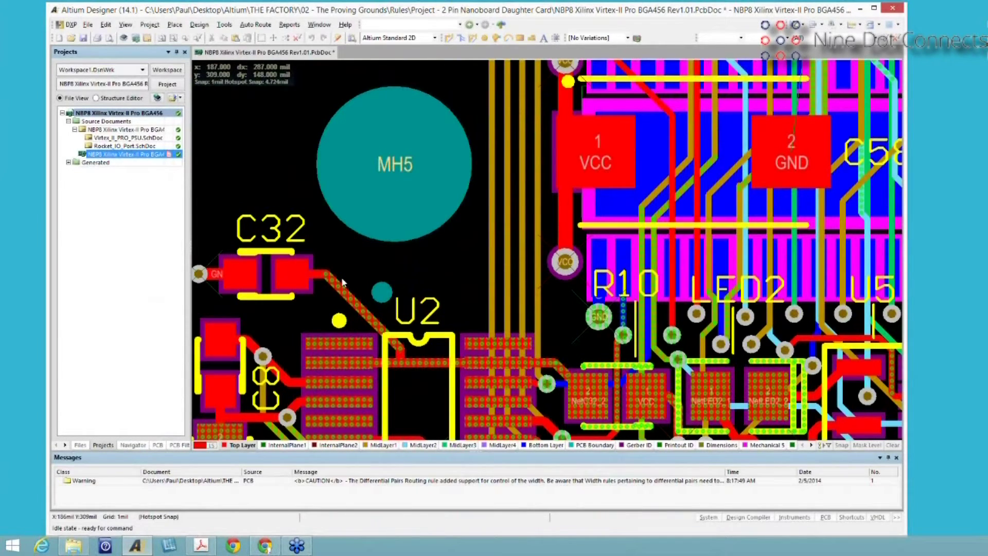
right_click_drag(342, 279, 366, 203)
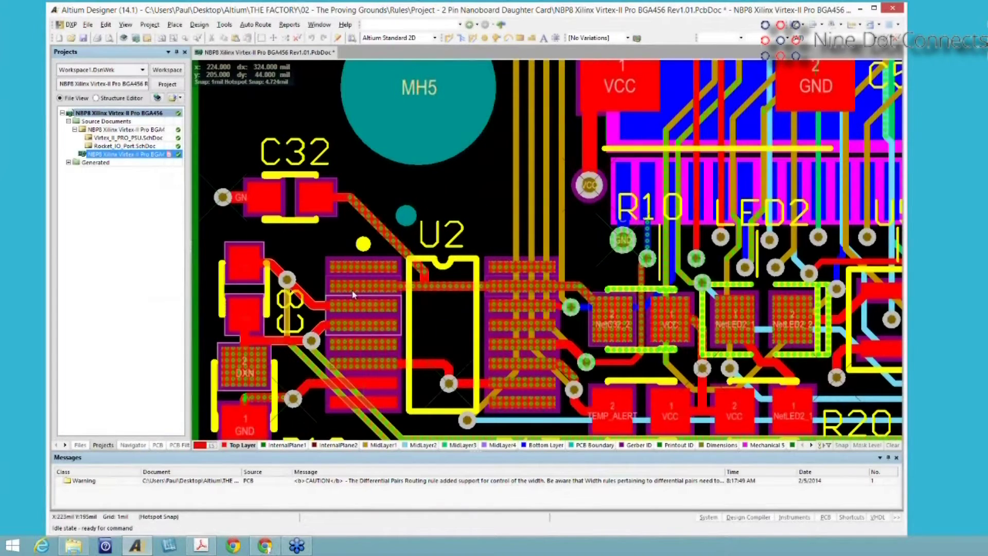
mouse_move(352, 294)
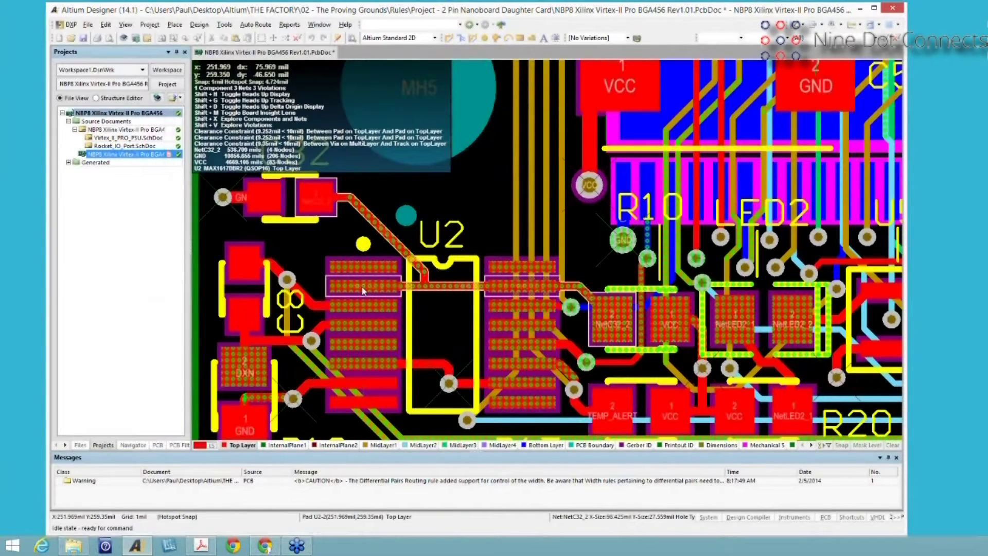
- Review the PCB Editor's DRC Violations Display preferences and leave them without saving changes
left_click(67, 24)
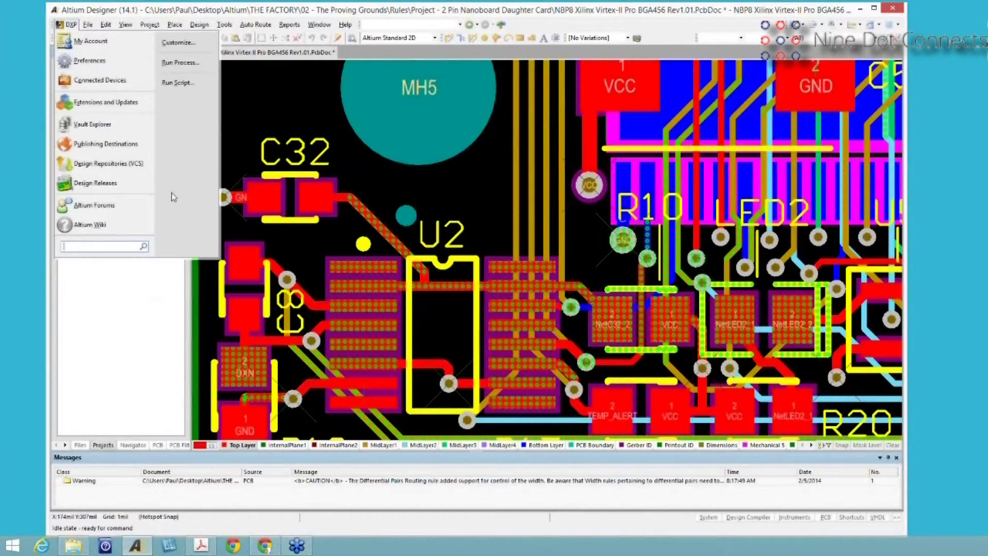
left_click(90, 60)
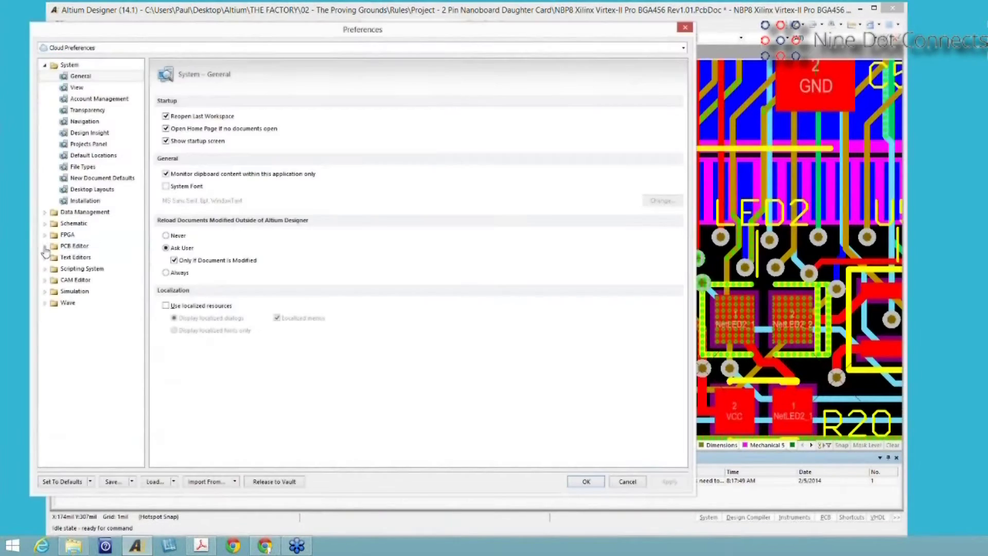
left_click(72, 245)
left_click(92, 190)
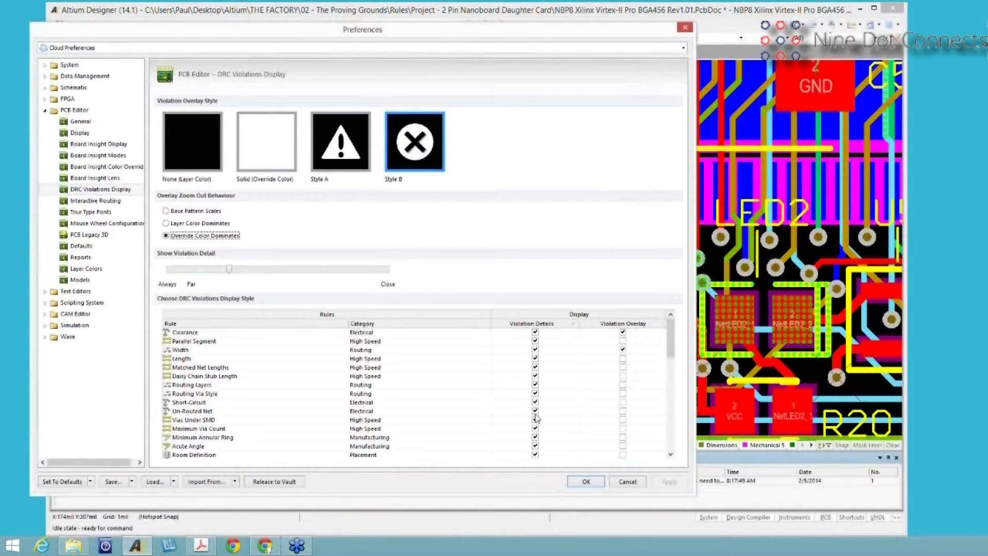
left_click(637, 481)
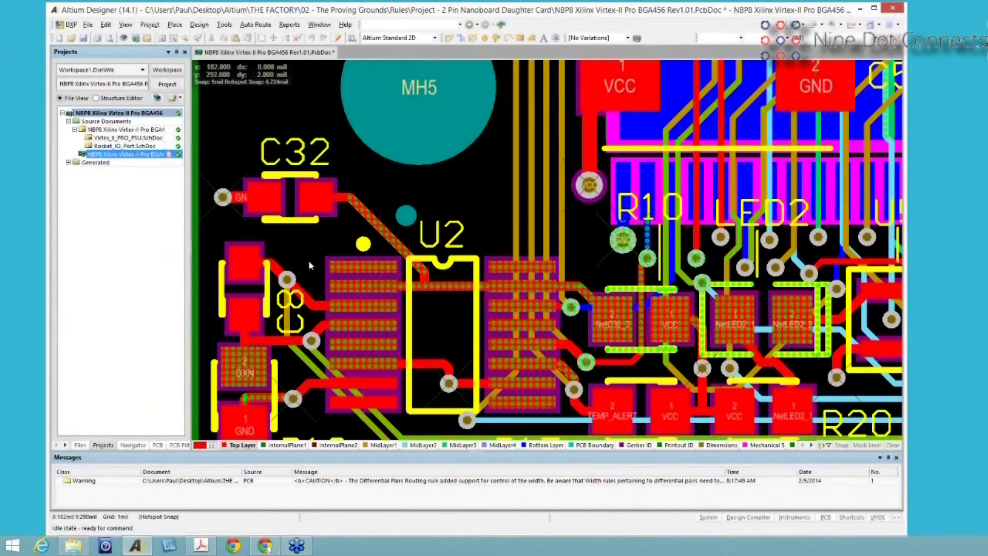
- View the violation details for the pad-to-track Clearance Constraint on U2 pad 1, and close them
scroll(307, 258, "up", 2, "ctrl")
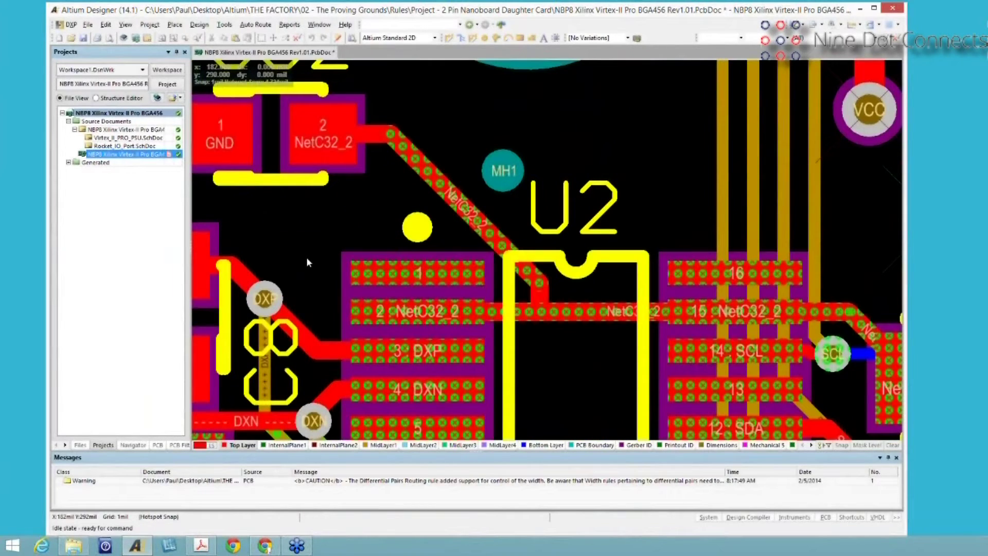
right_click(402, 275)
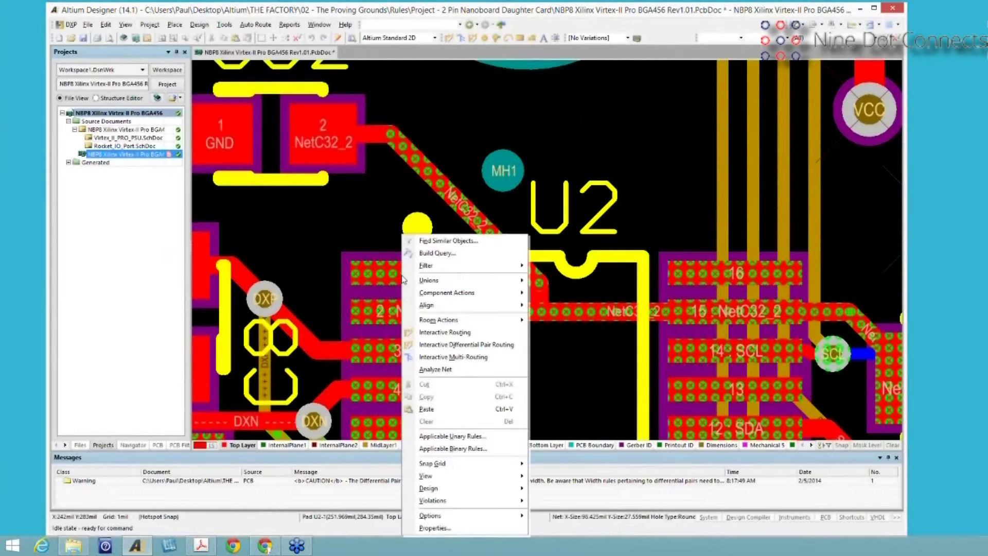
mouse_move(420, 502)
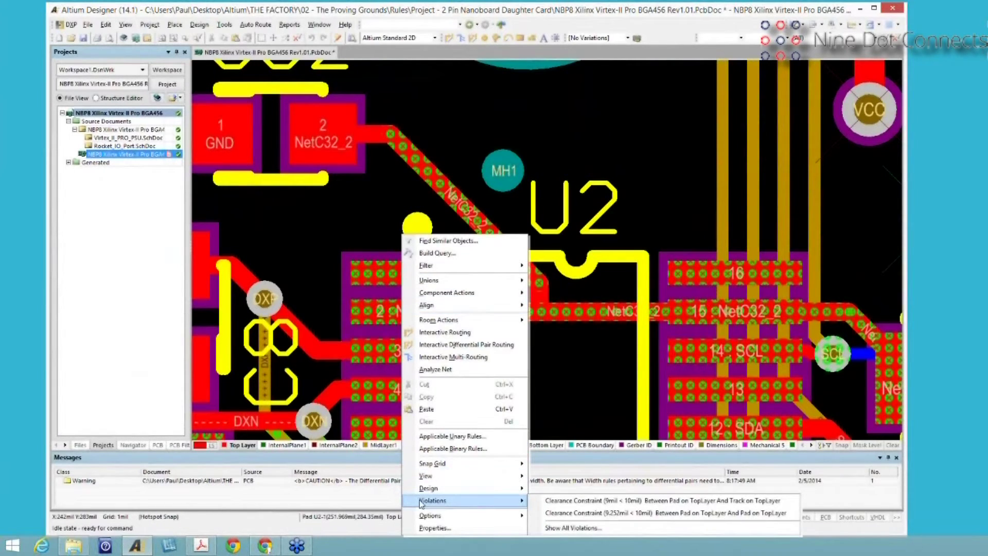
left_click(580, 502)
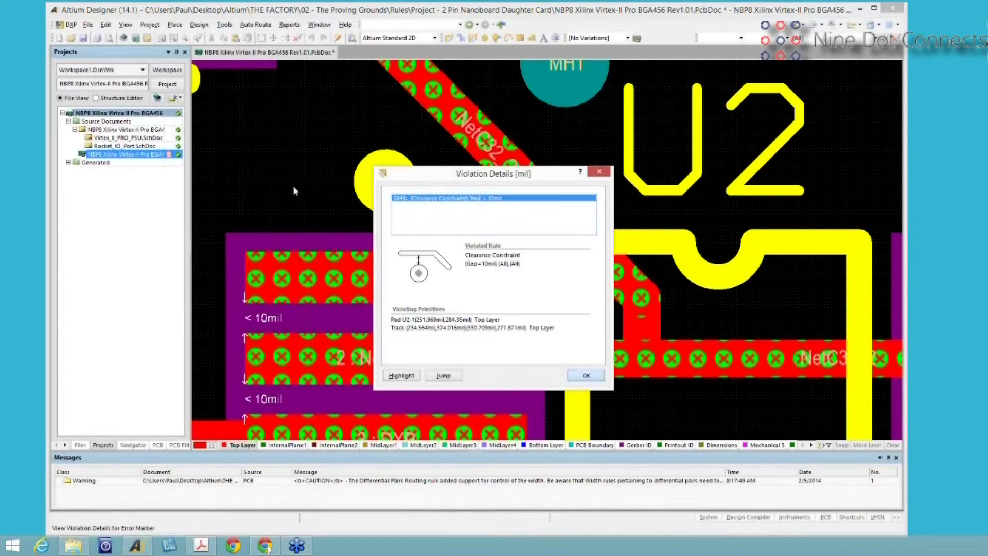
key("Return")
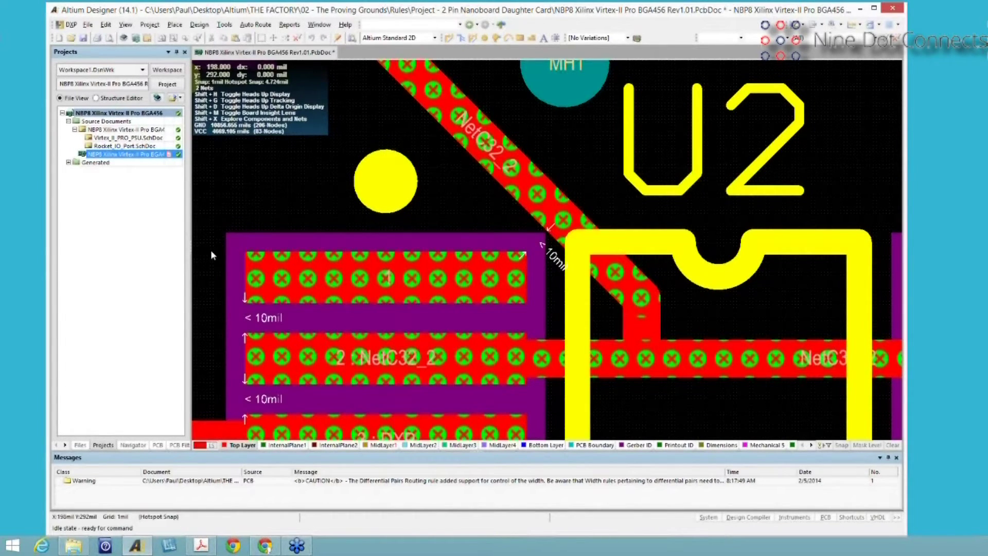
- Inspect the nets at U2's pads and the Find Similar Objects criteria for its GND pad 7, and dismiss the criteria
scroll(211, 249, "down", 2, "ctrl")
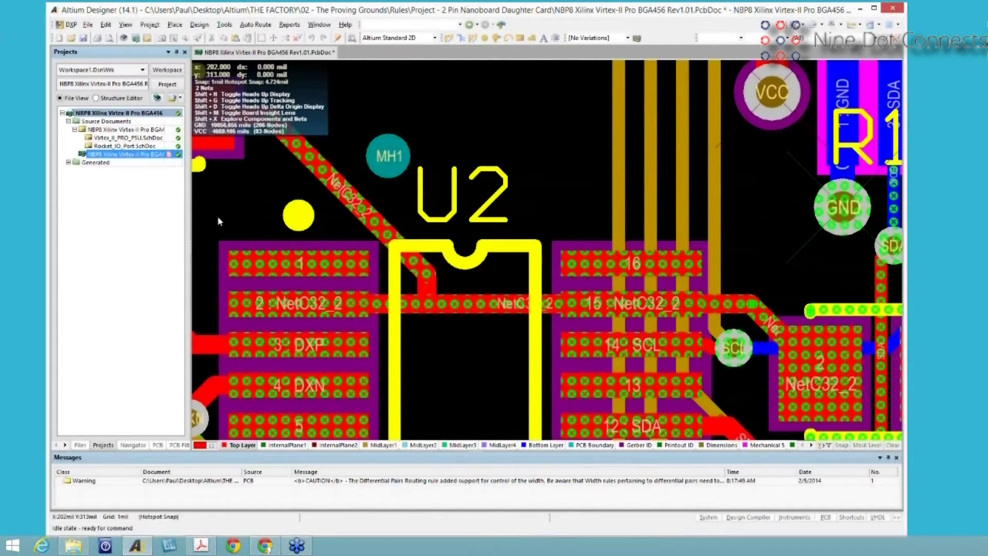
scroll(218, 221, "down", 2, "ctrl")
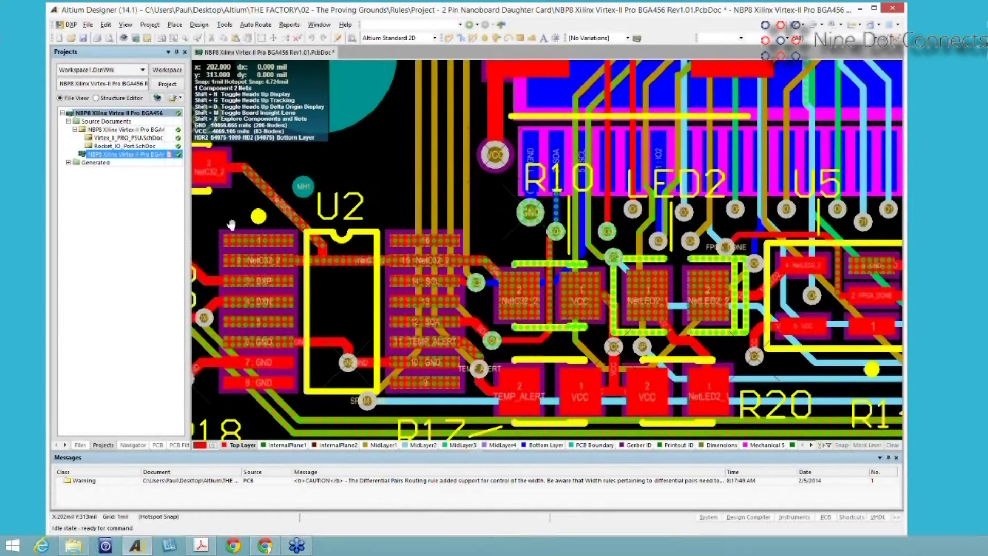
right_click_drag(232, 225, 402, 205)
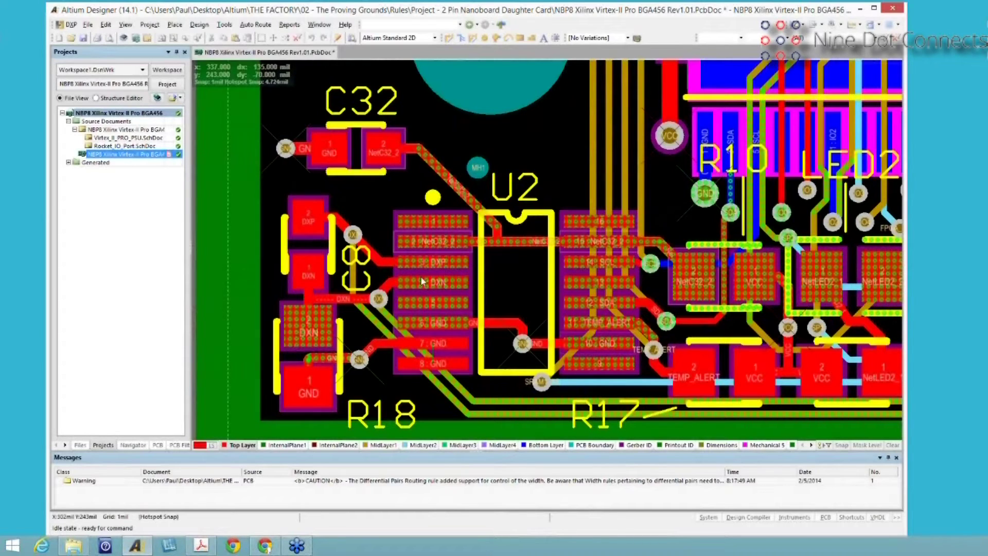
mouse_move(425, 266)
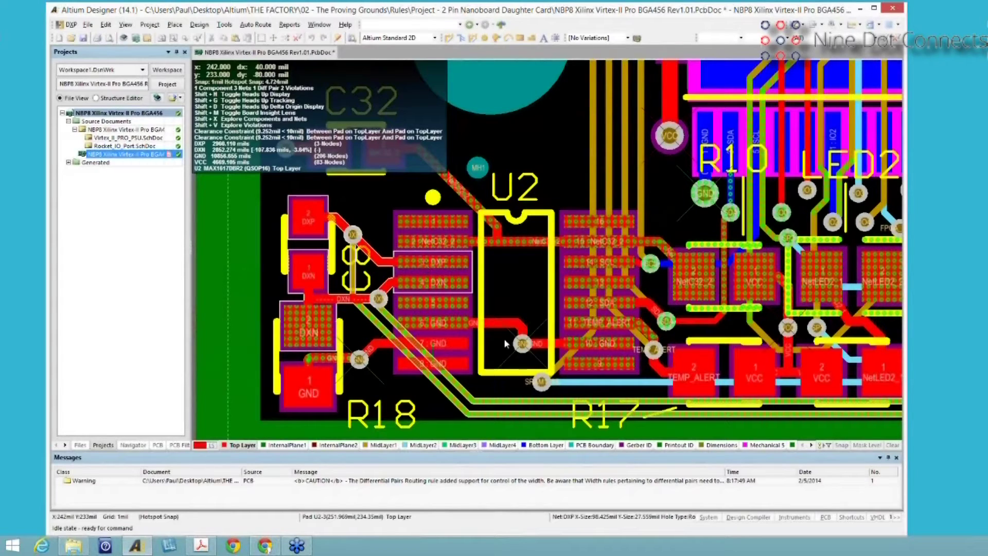
left_click(434, 343)
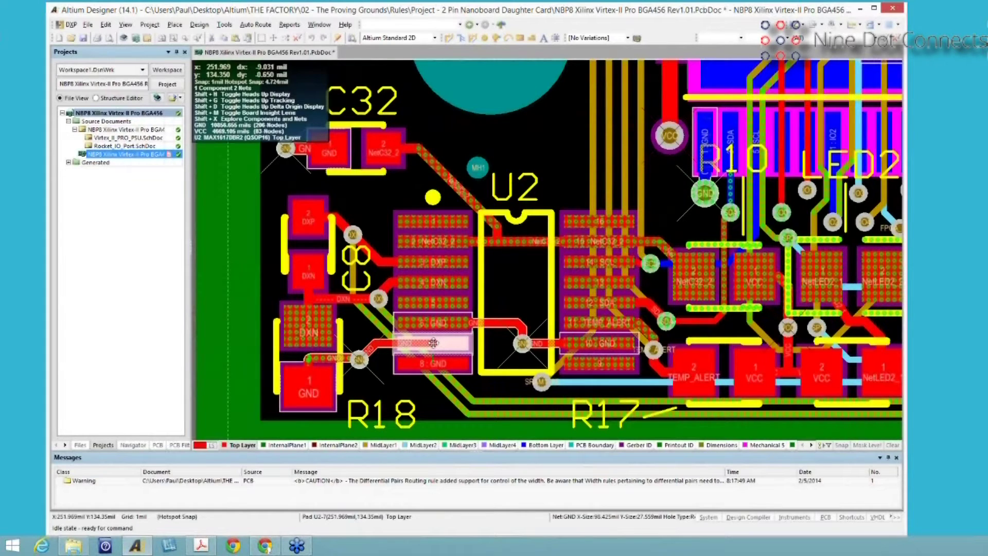
right_click(434, 343)
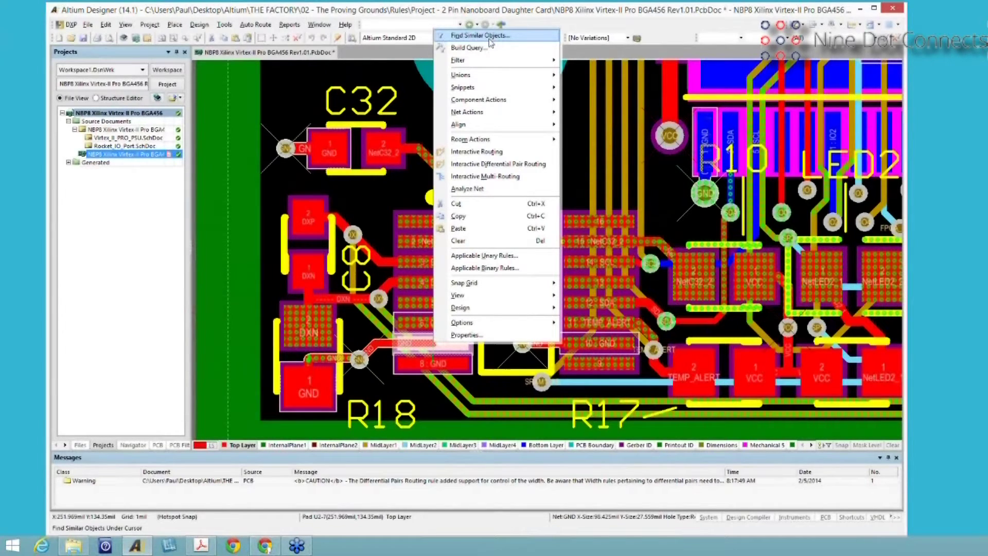
left_click(489, 38)
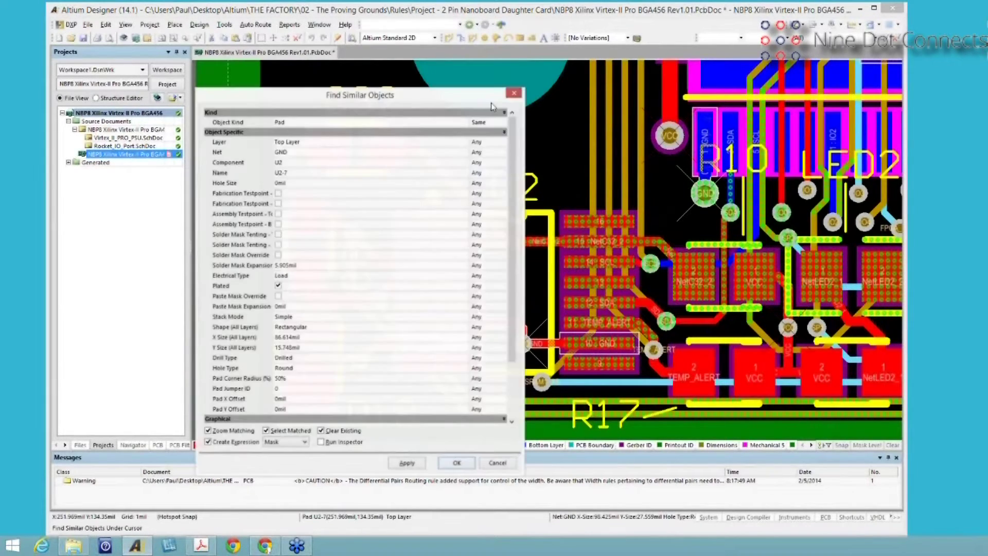
left_click_drag(531, 99, 706, 87)
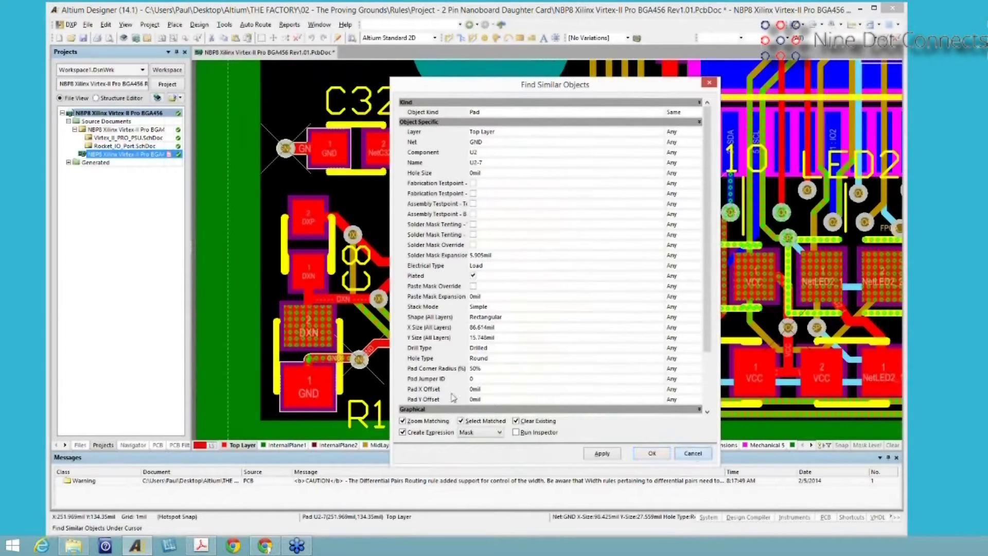
key("Escape")
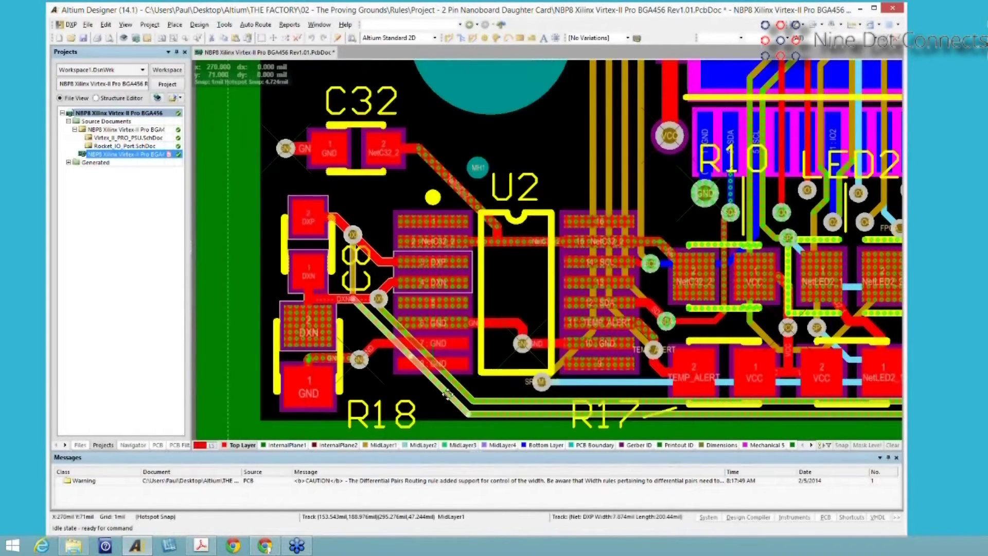
- Find all track objects with Find Similar Objects based on the DXP track on MidLayer1, selecting matches and masking the rest
right_click(446, 394)
left_click(487, 76)
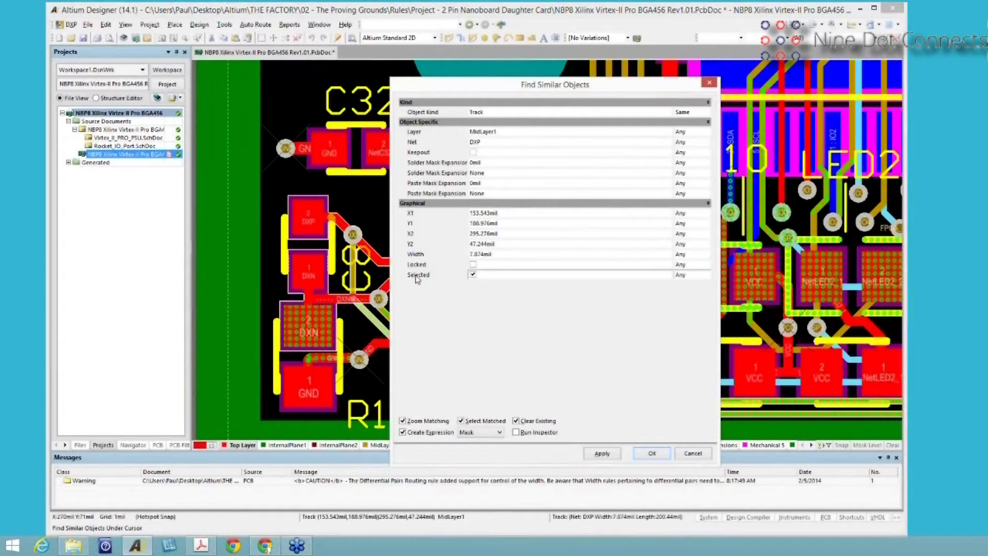
left_click(602, 454)
left_click(651, 453)
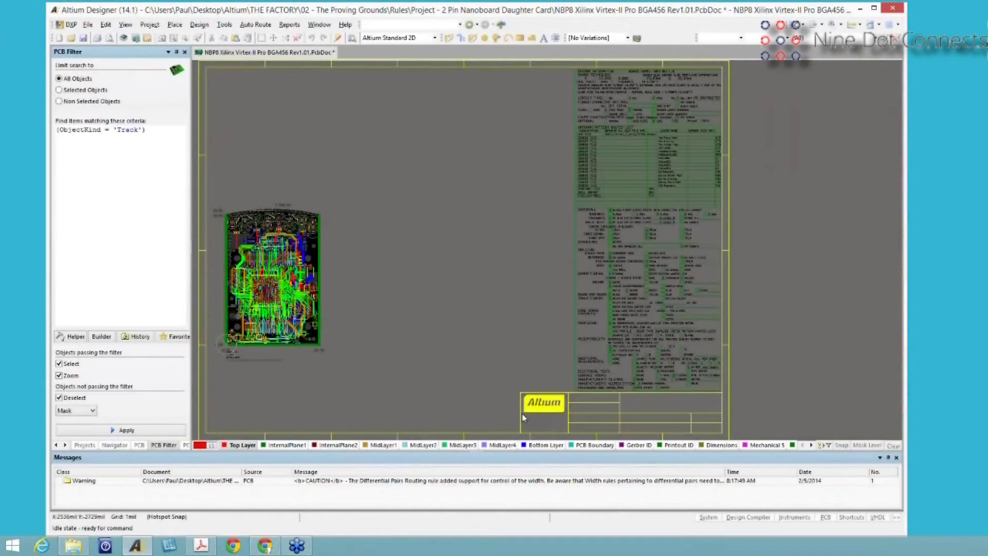
- Clear the track filter mask and return to the area around U2 at the board's lower-left corner
left_click(287, 393)
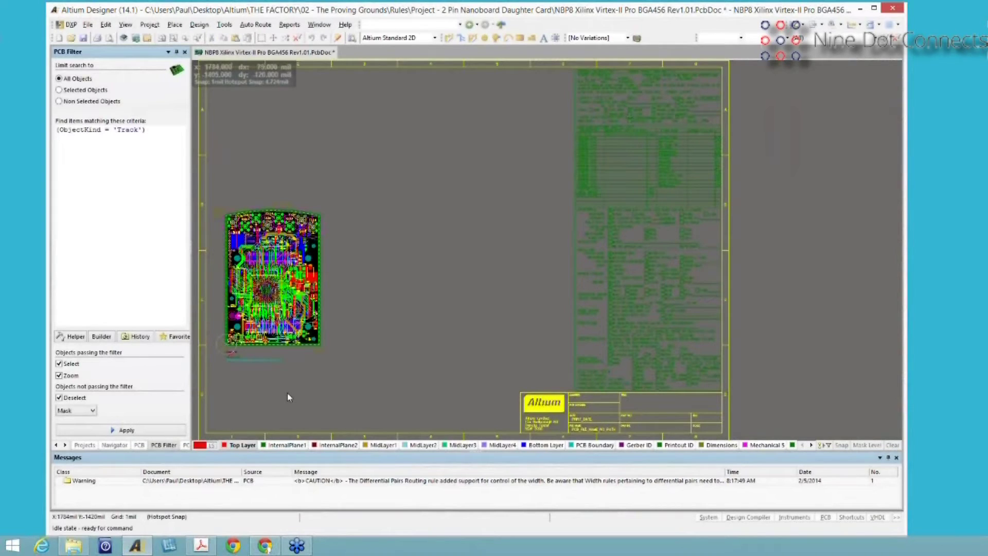
scroll(287, 393, "up", 4, "ctrl")
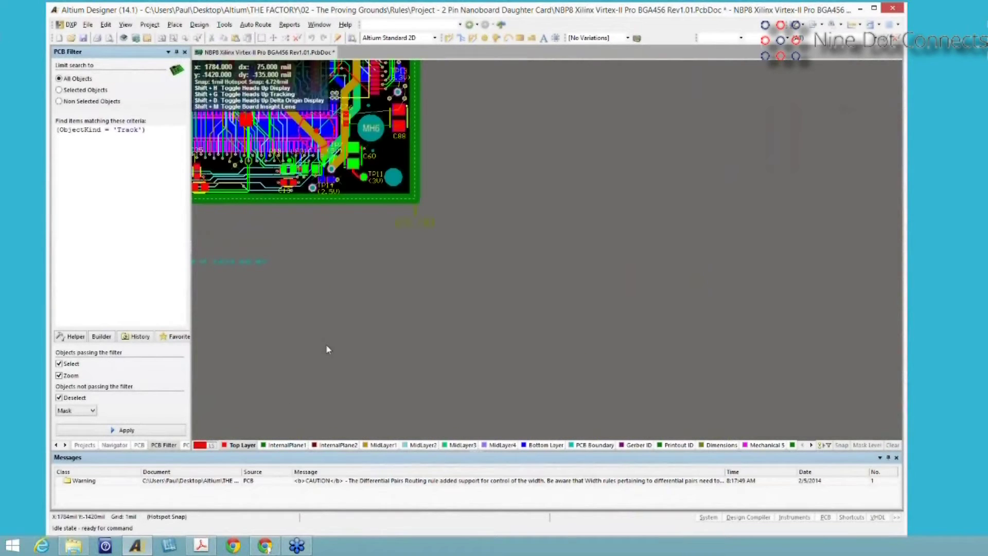
right_click_drag(404, 323, 690, 421)
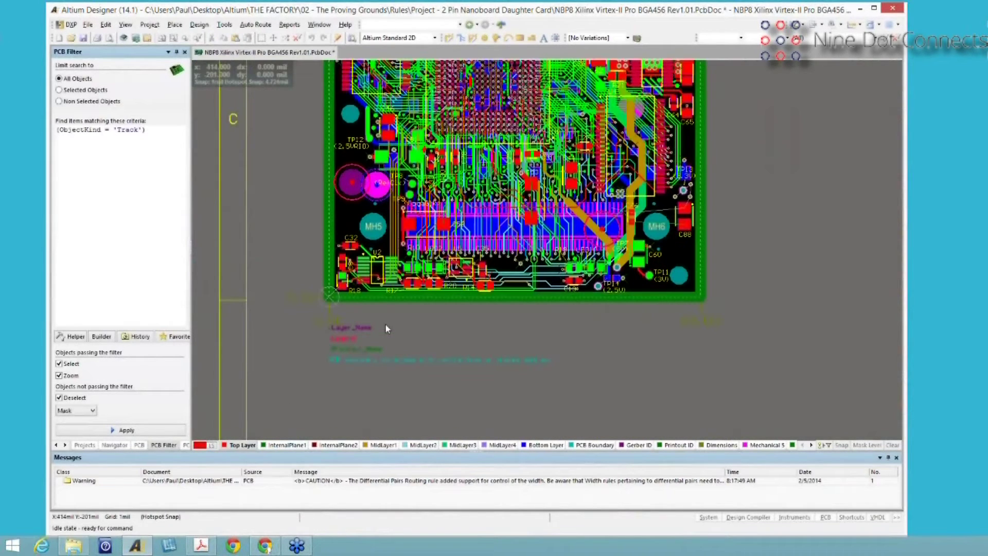
scroll(385, 324, "up", 2, "ctrl")
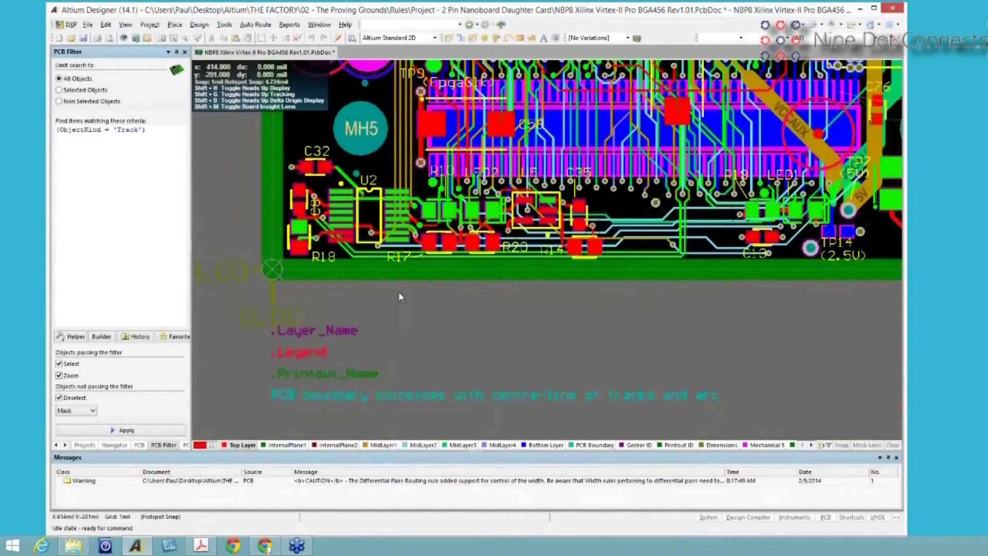
- Find all pad objects with Find Similar Objects based on U2's SCL pad 14, selecting matches and masking the rest
right_click(392, 208)
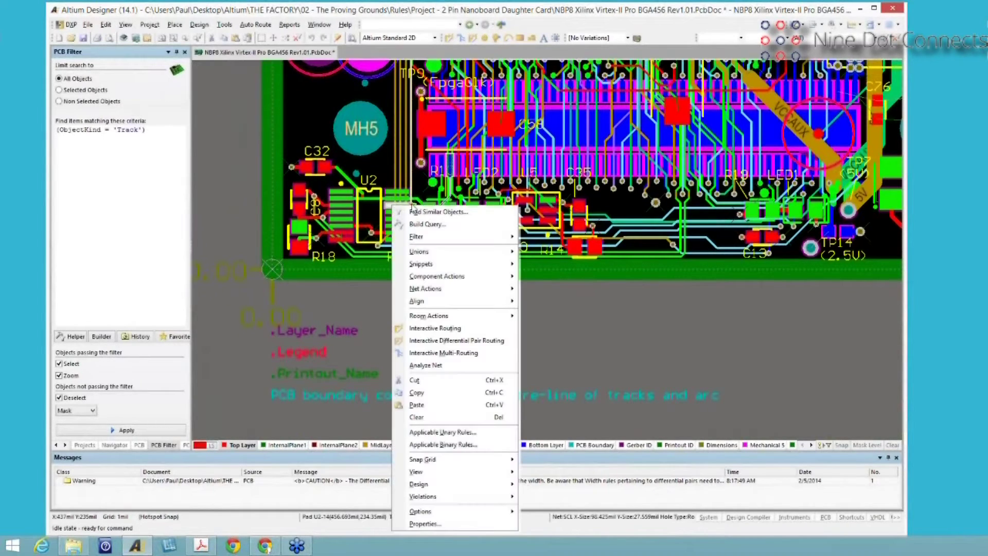
left_click(412, 212)
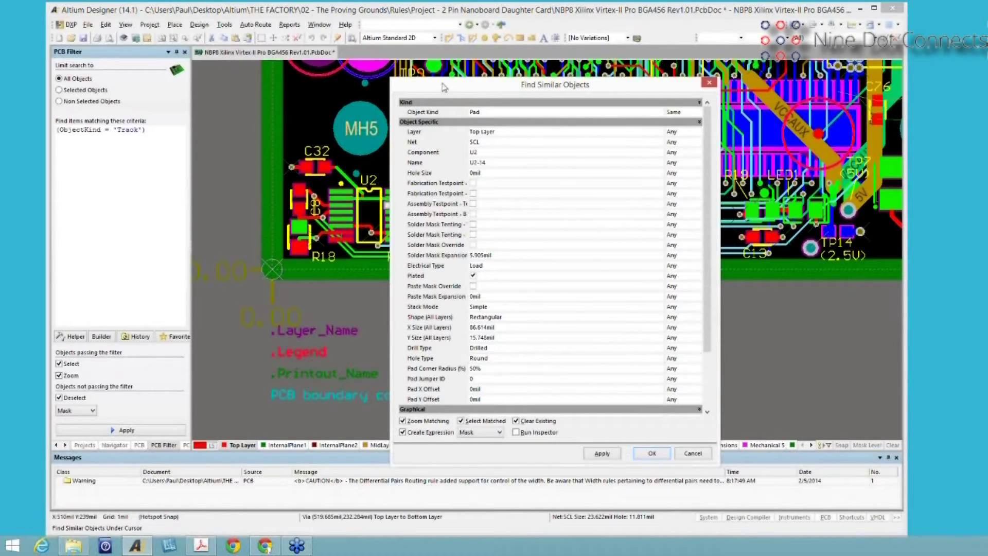
left_click_drag(492, 86, 559, 85)
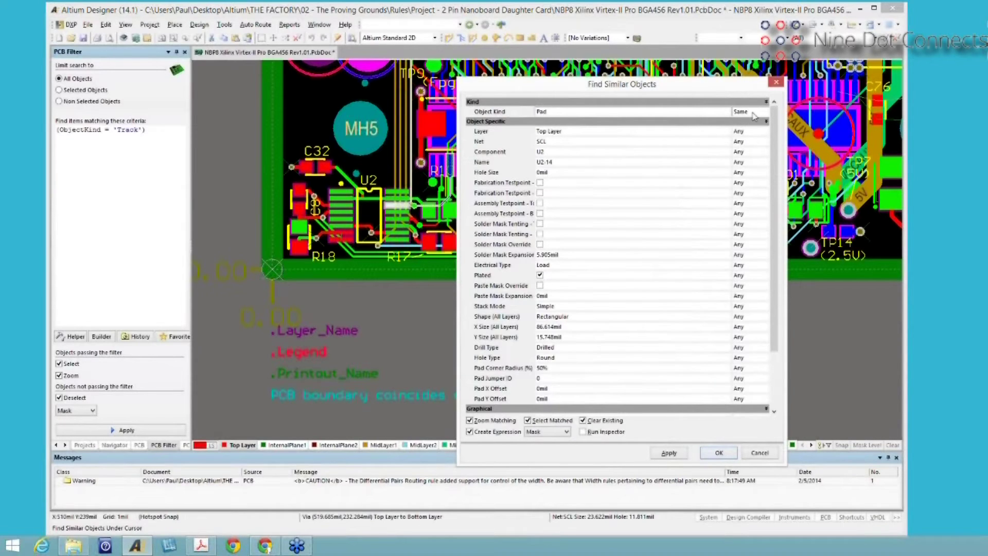
left_click(671, 453)
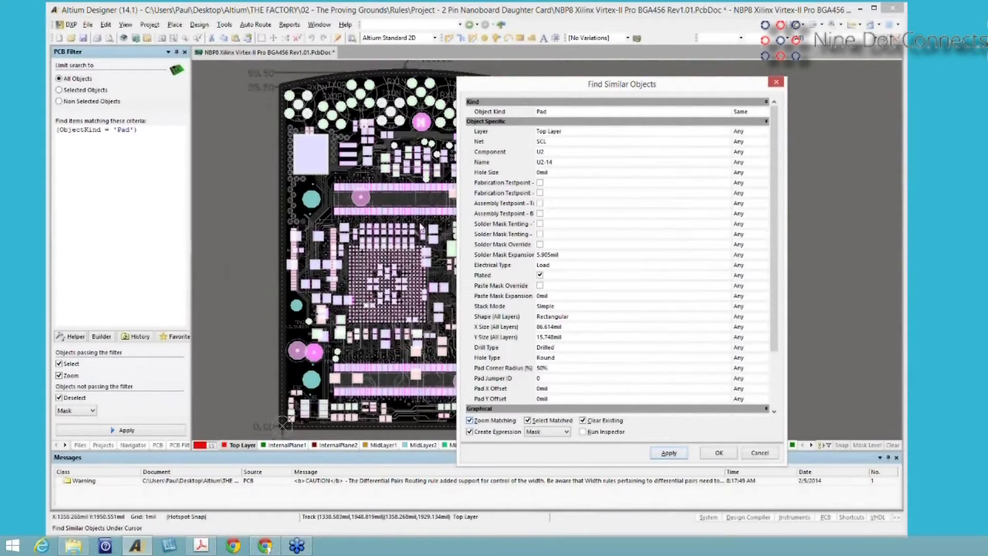
- Narrow the similar-object search to pads of the same component, U2, and apply the criteria
left_click_drag(545, 87, 636, 78)
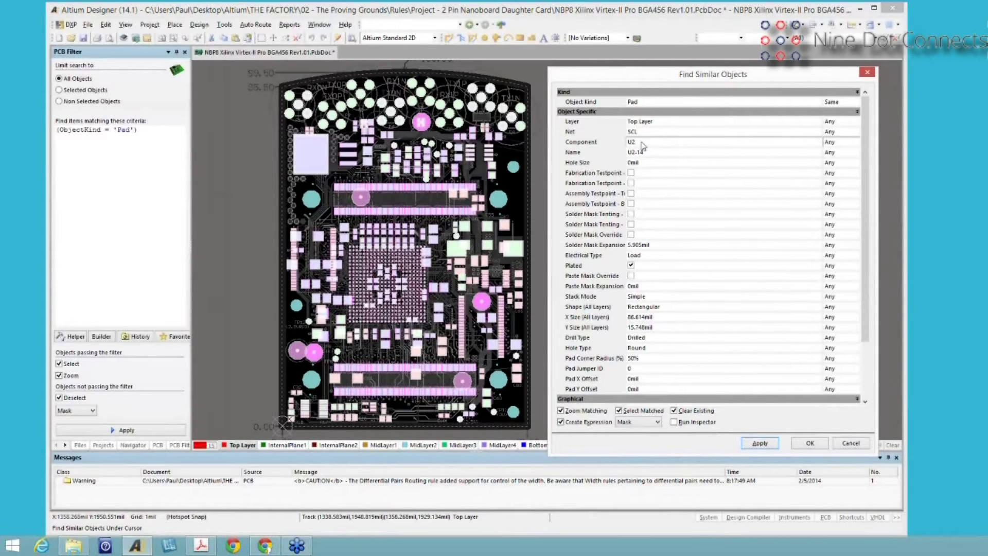
left_click(844, 143)
left_click(857, 142)
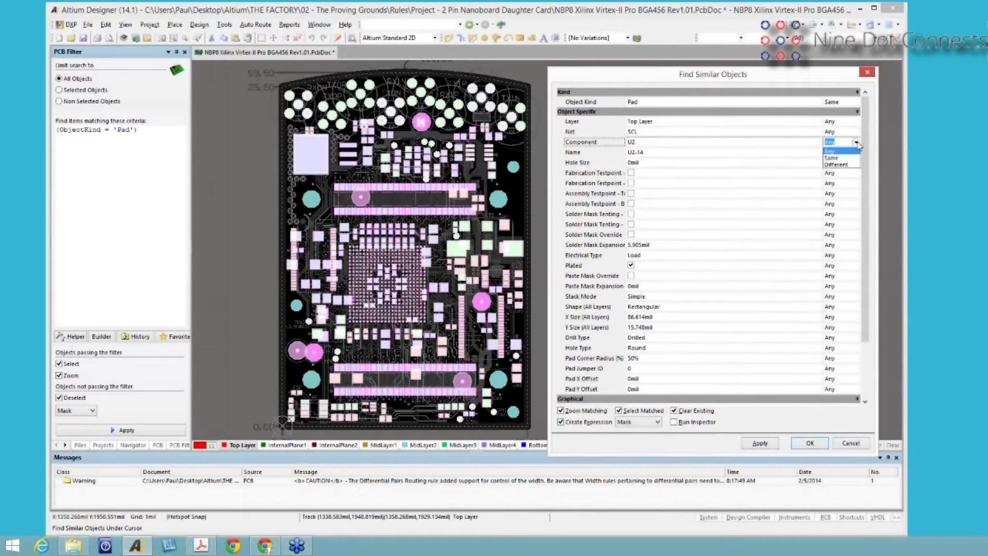
left_click(833, 150)
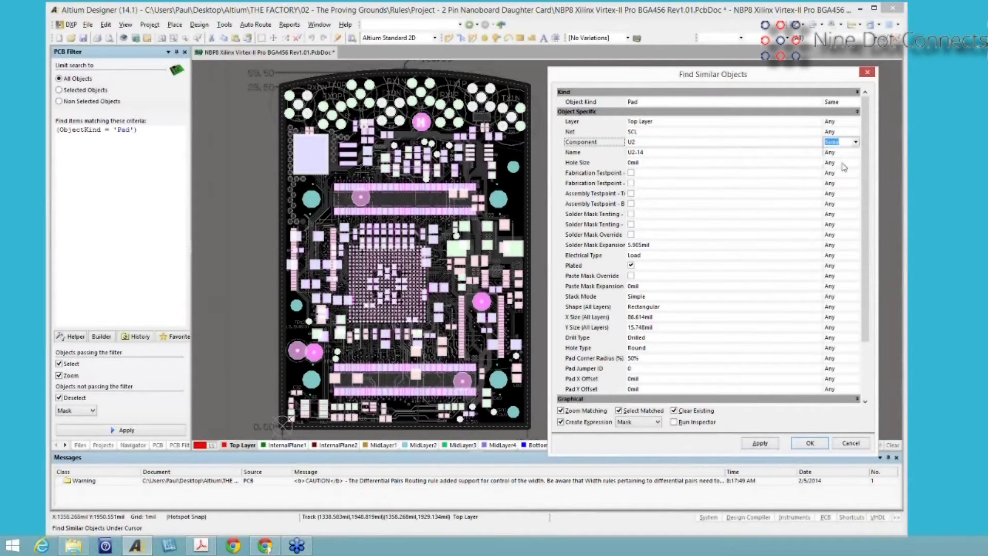
left_click(760, 443)
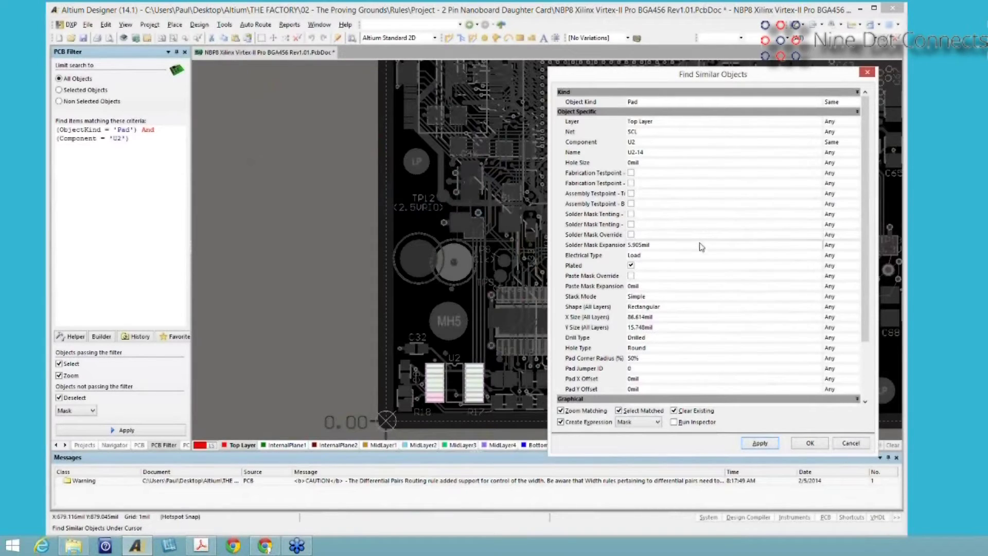
- Check the display options for non-matching objects, keep Mask, and accept the Find Similar Objects criteria
left_click(666, 165)
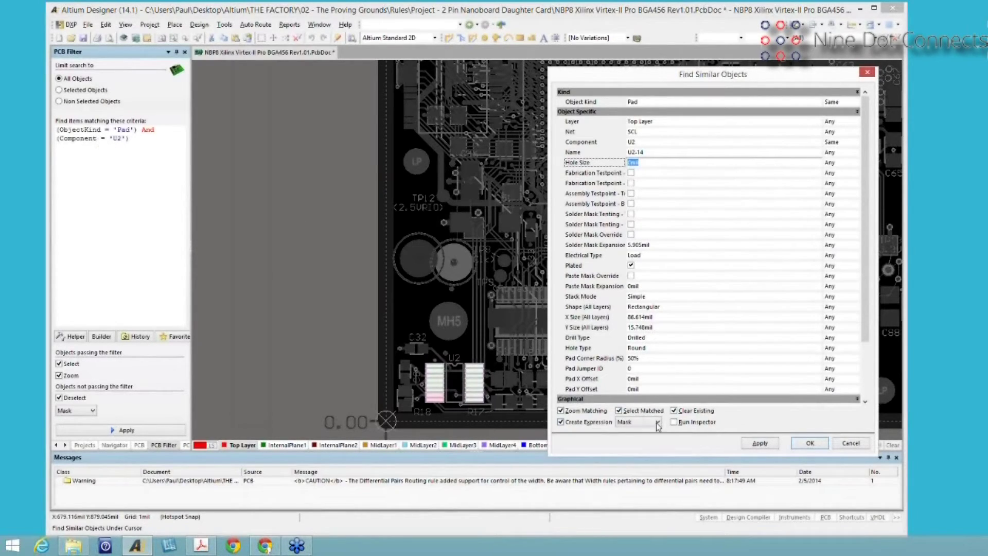
left_click_drag(625, 74, 598, 77)
left_click(611, 423)
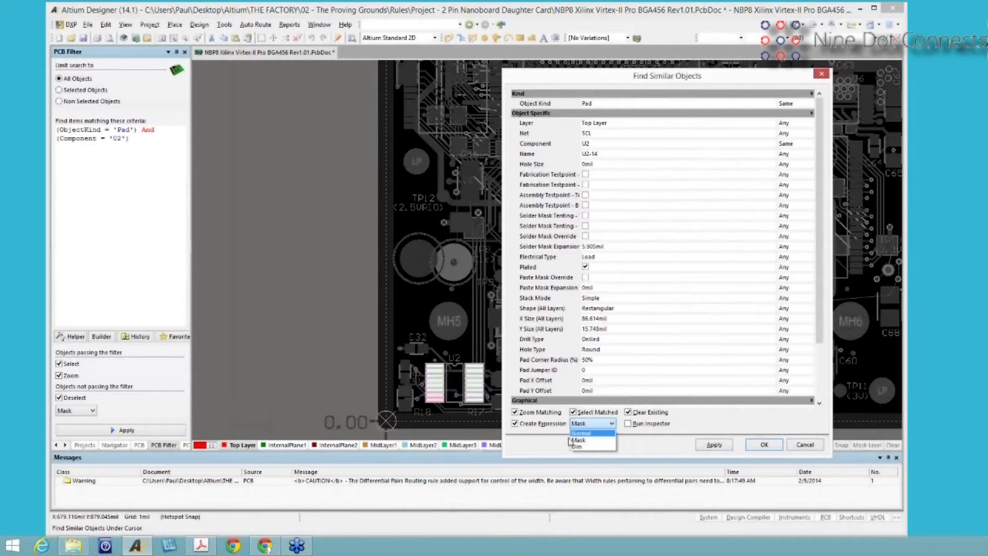
left_click(540, 448)
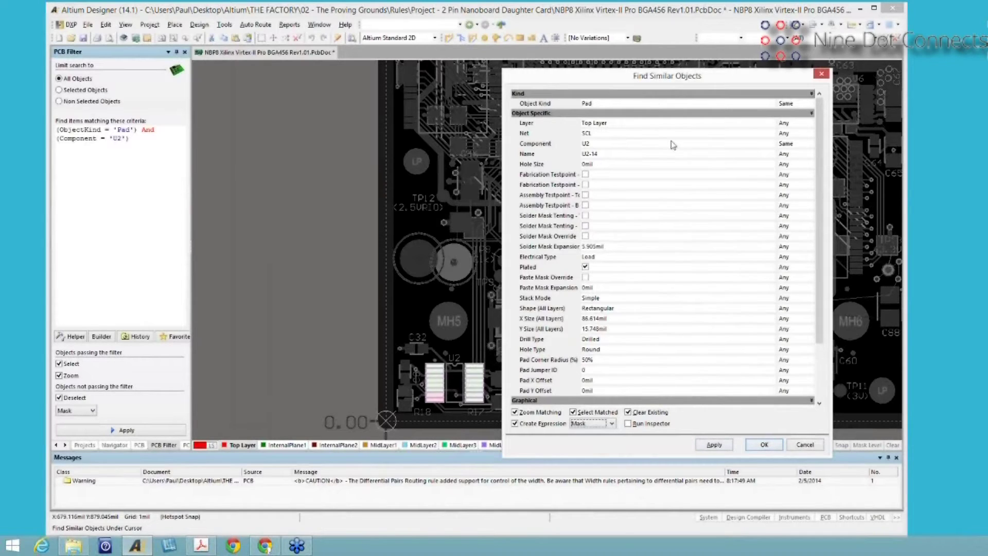
left_click(759, 445)
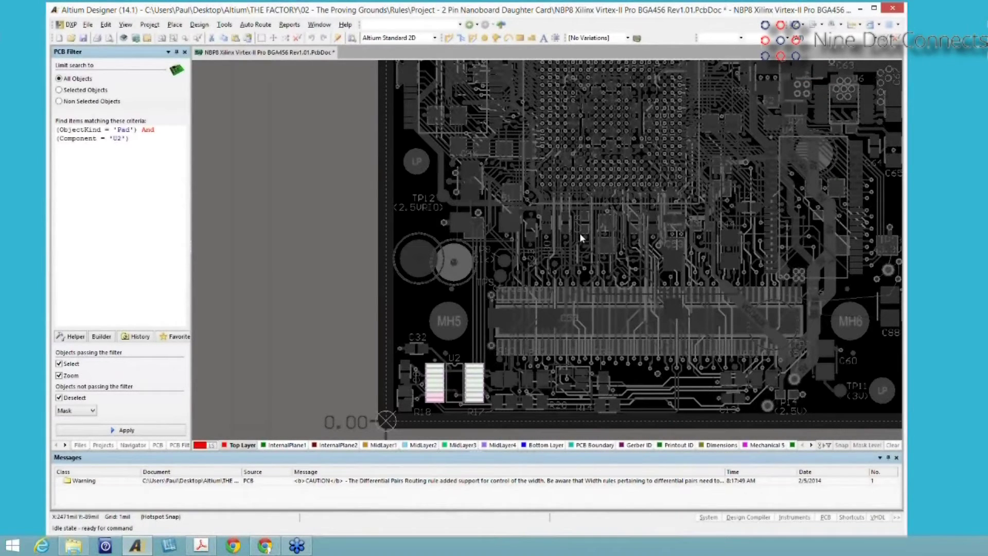
- Clear the U2 pad selection and the mask, and widen the PCB Filter panel to examine its query expression
left_click(570, 309)
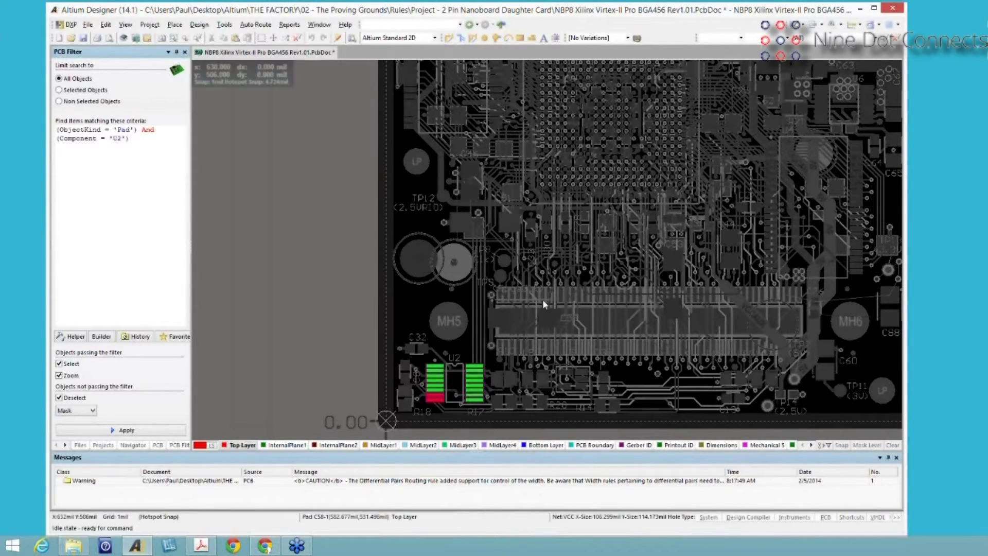
left_click(893, 446)
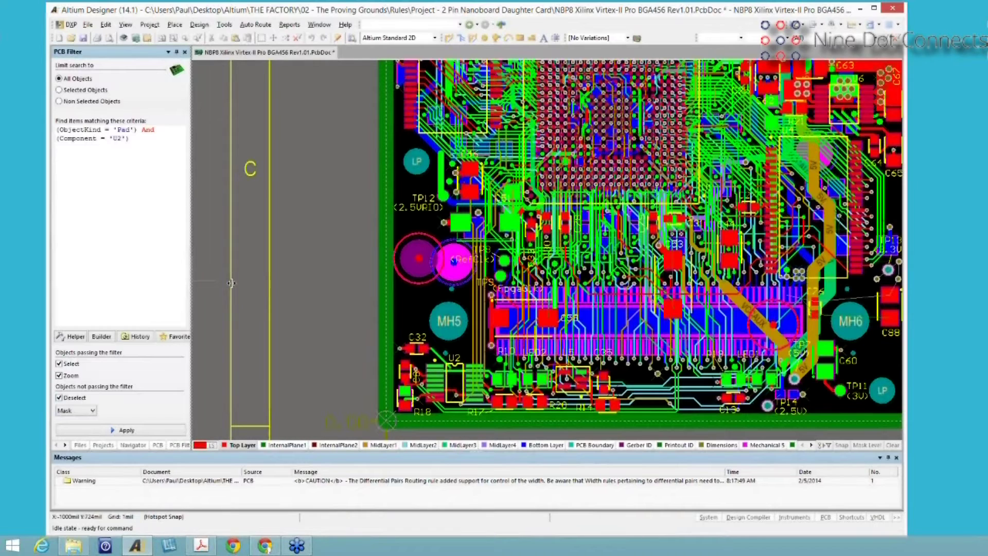
left_click_drag(190, 360, 232, 355)
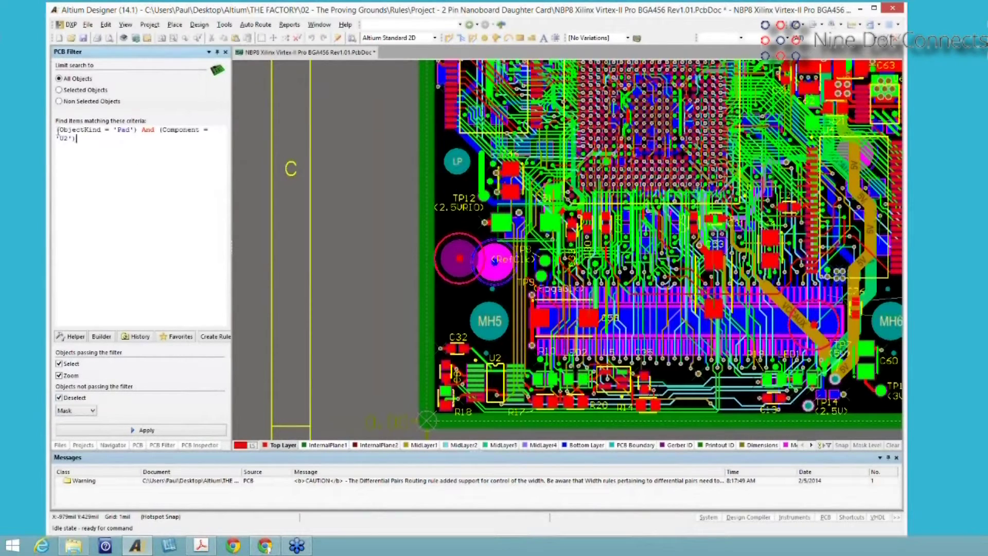
left_click_drag(83, 139, 52, 127)
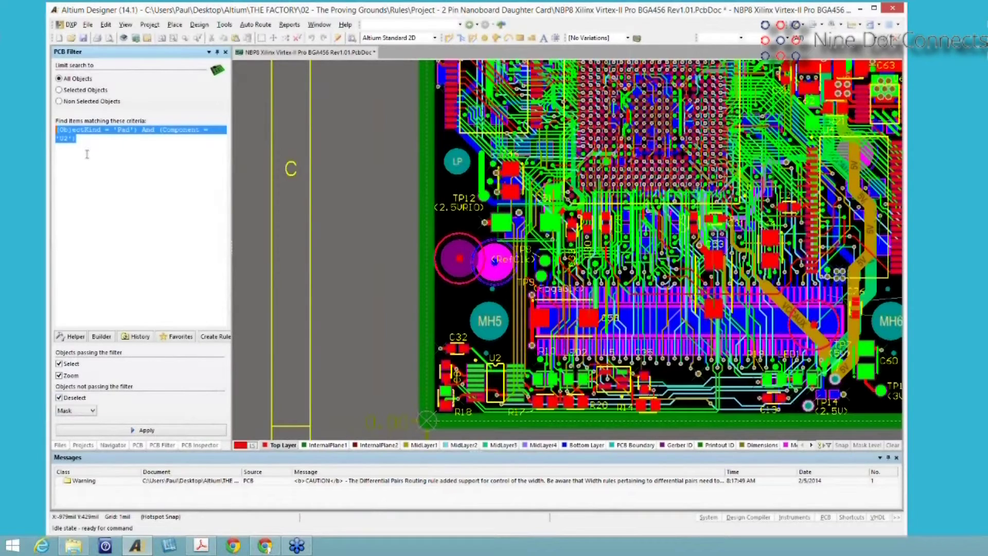
left_click(107, 166)
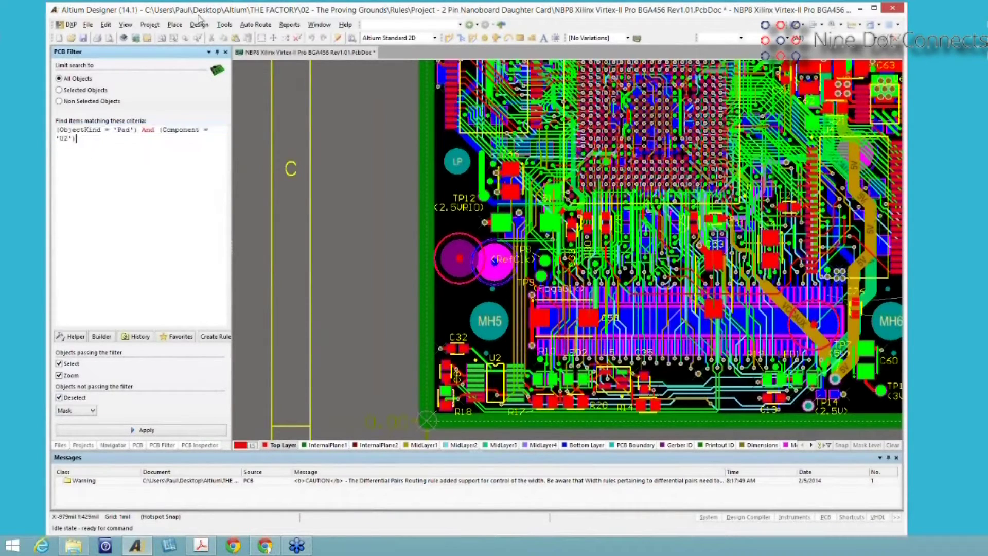
- View the list of Clearance rules in the PCB Rules and Constraints Editor, and close it without changes
left_click(200, 26)
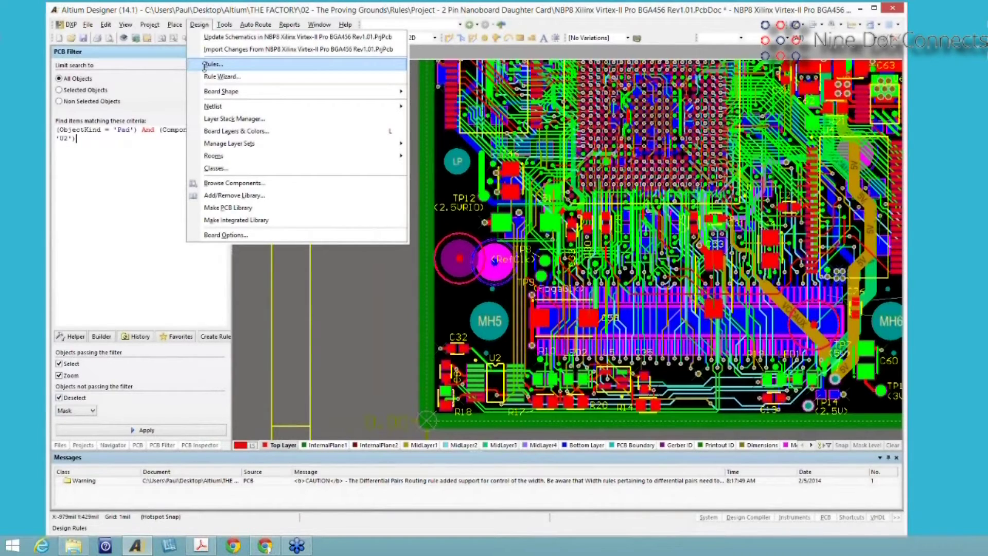
left_click(213, 64)
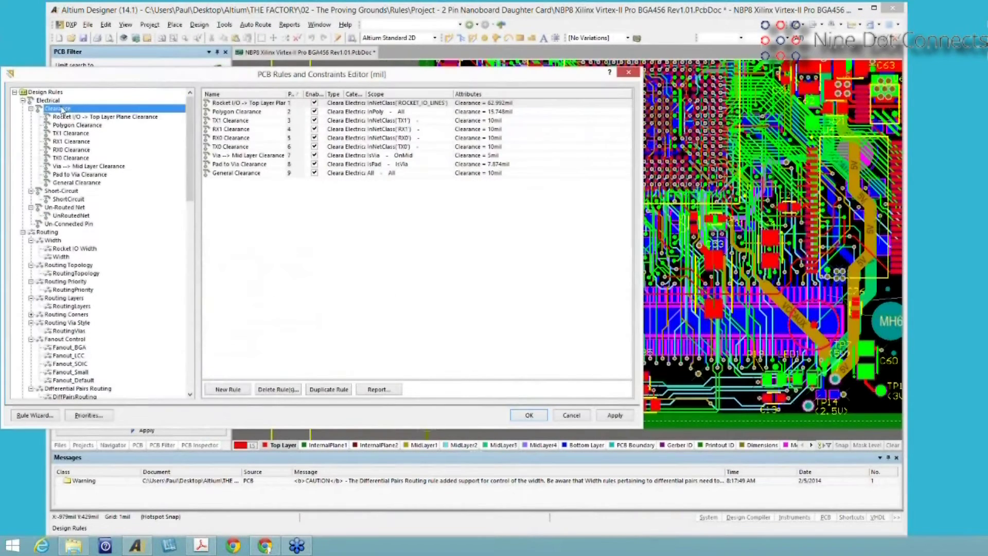
left_click(571, 415)
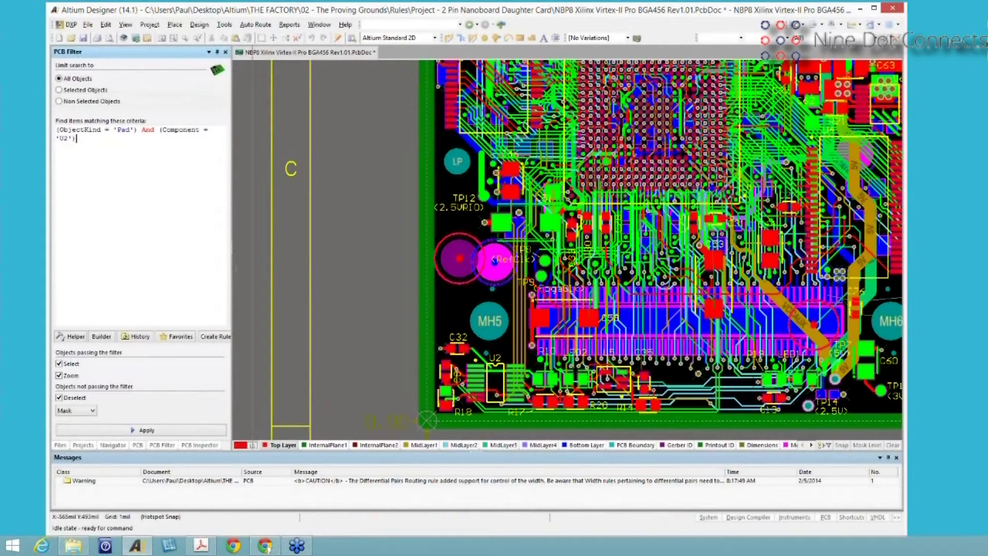
- Create a Clearance Constraint rule from the PCB Filter query for pads of component U2
left_click_drag(232, 252, 253, 252)
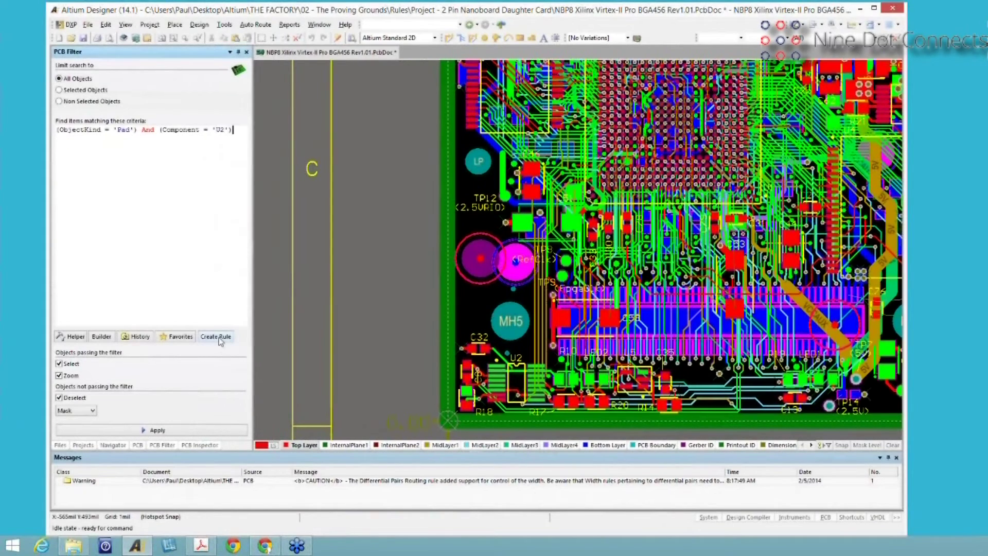
left_click(219, 338)
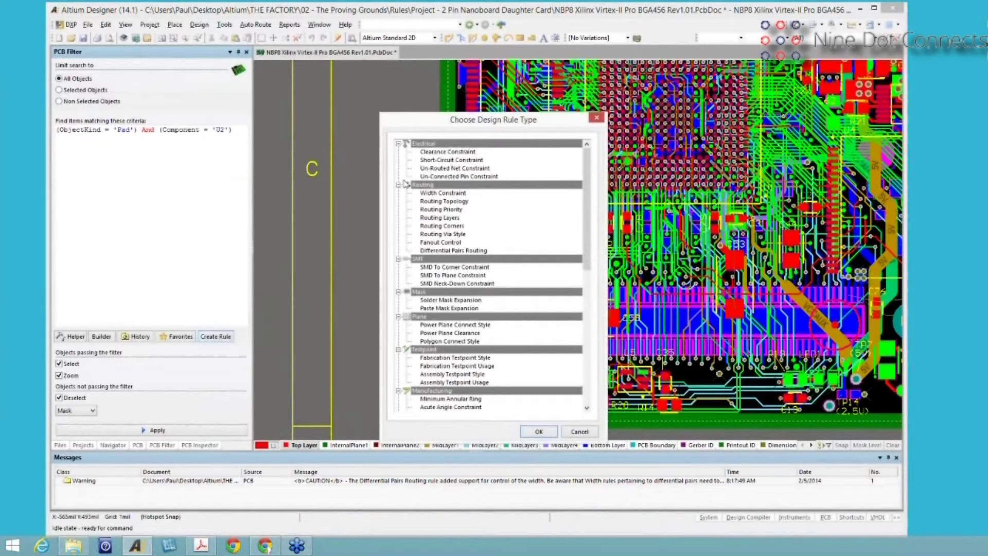
left_click(434, 153)
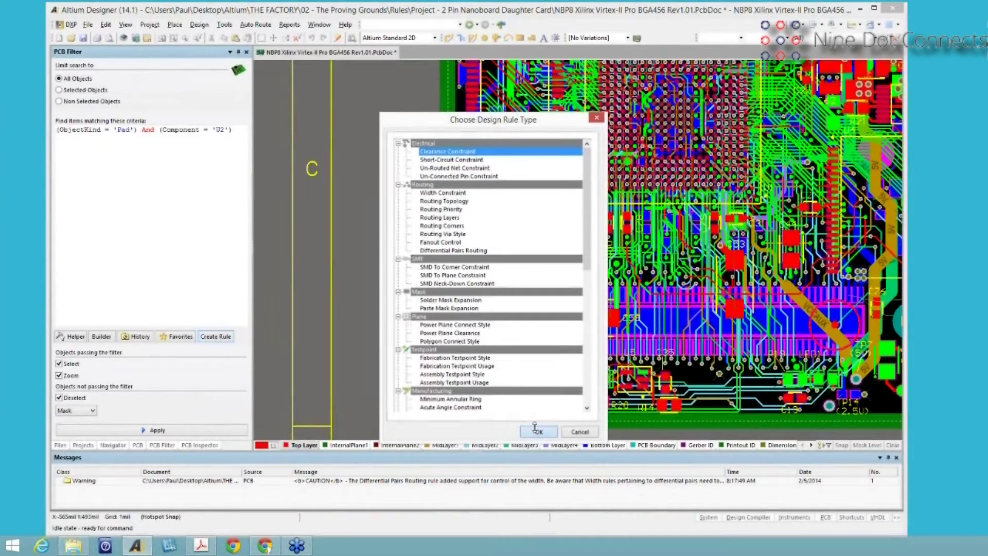
left_click(535, 429)
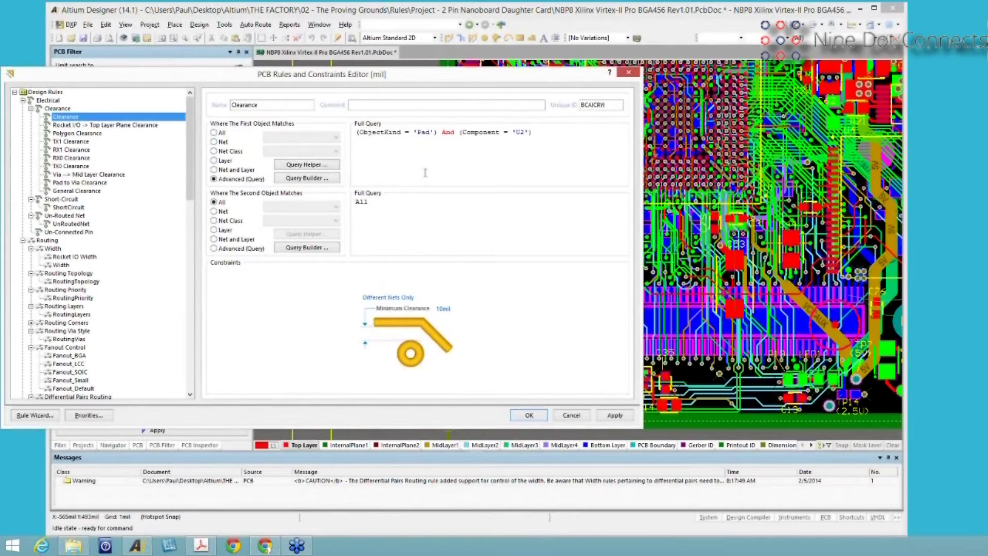
- Set the new Clearance rule's minimum clearance to 9 mil
left_click(443, 309)
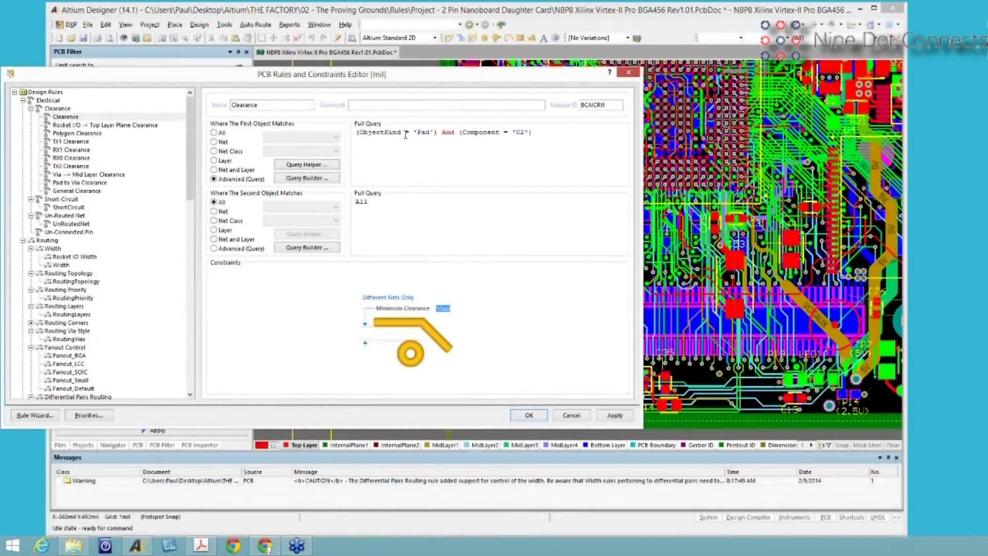
left_click(357, 132)
left_click(385, 203)
left_click(442, 309)
type("8")
key("Return")
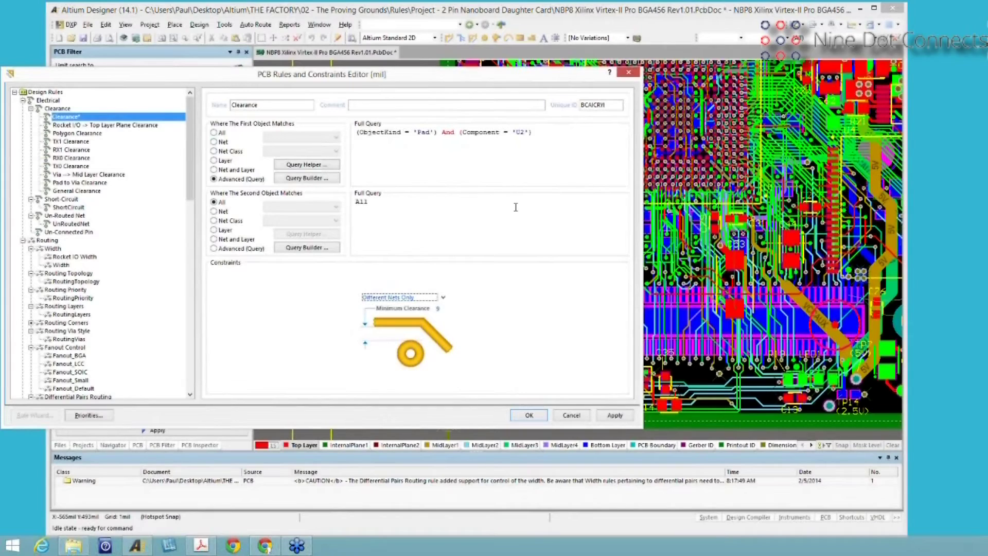
- Append a stray "a" to the new rule's first-object query, apply the rules and decline to correct the incorrect definition
left_click(537, 133)
type("a")
left_click(615, 415)
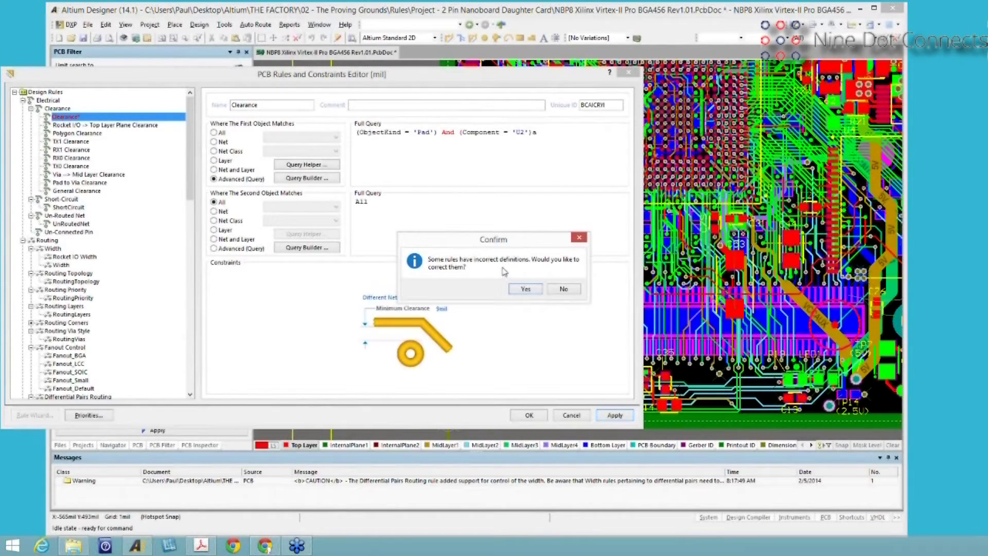
left_click(558, 289)
left_click(563, 290)
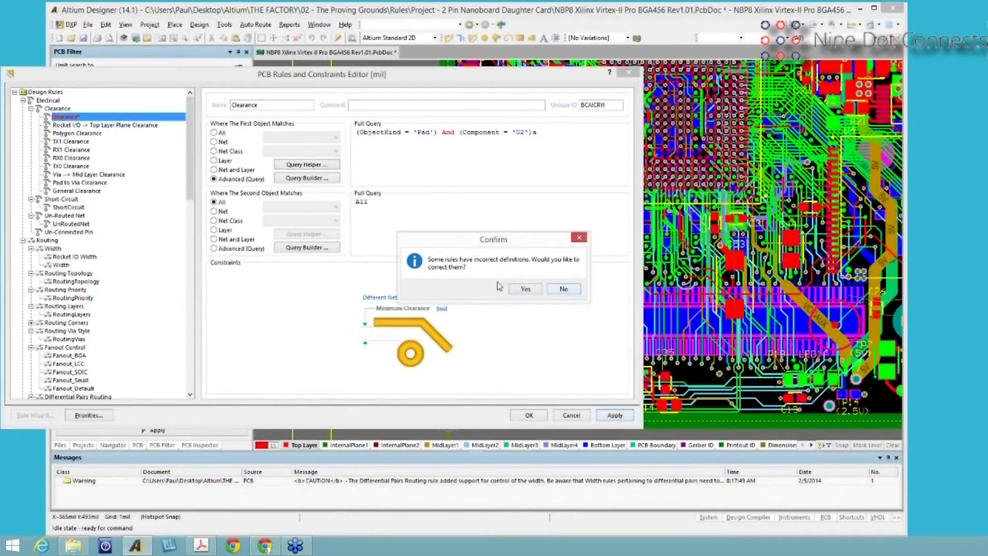
left_click(561, 289)
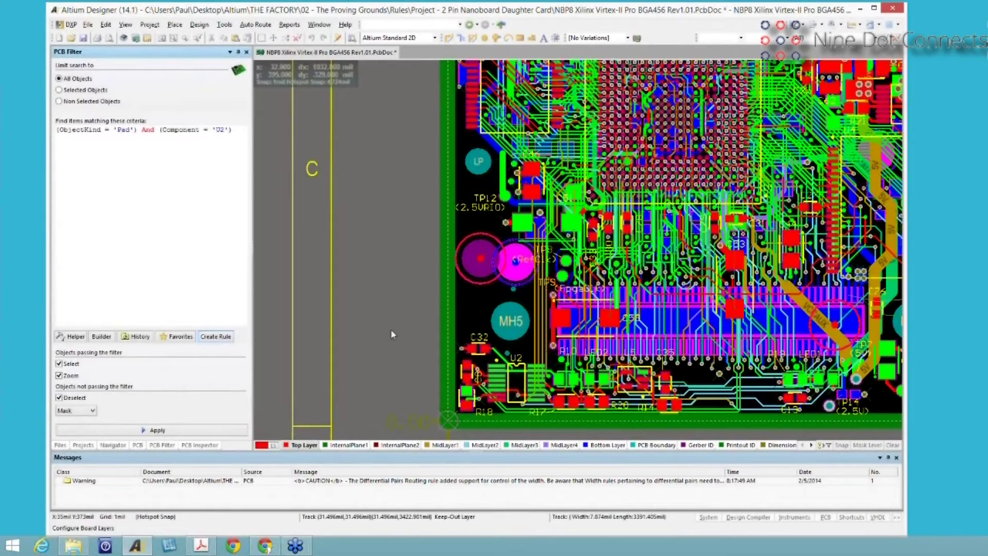
- Try to route a track from the NetC32_2 trace between C32 and U2, and abandon the routing
right_click_drag(479, 358, 460, 319)
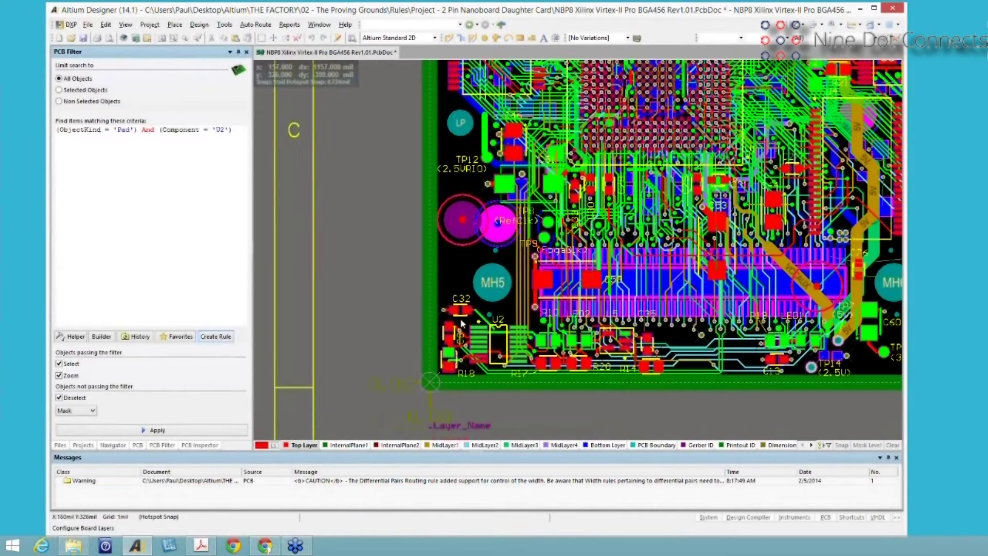
scroll(460, 318, "up", 2, "ctrl")
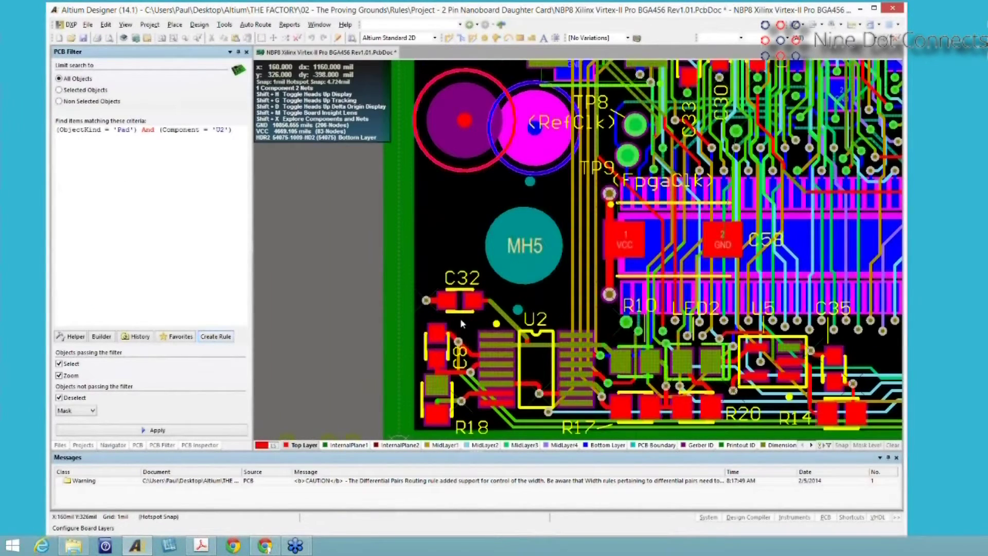
scroll(460, 318, "up", 2, "ctrl")
left_click(540, 302, "ctrl")
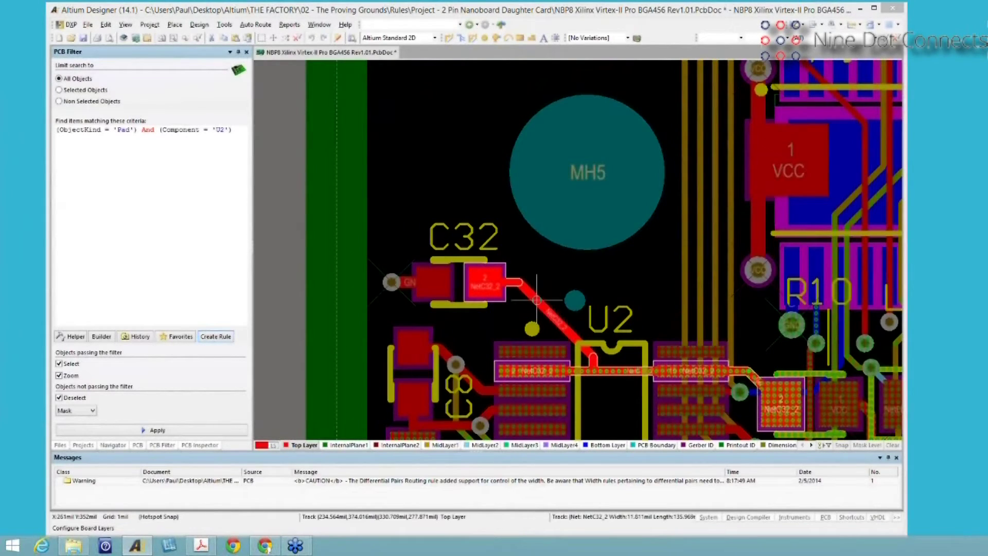
left_click_drag(525, 526, 493, 157)
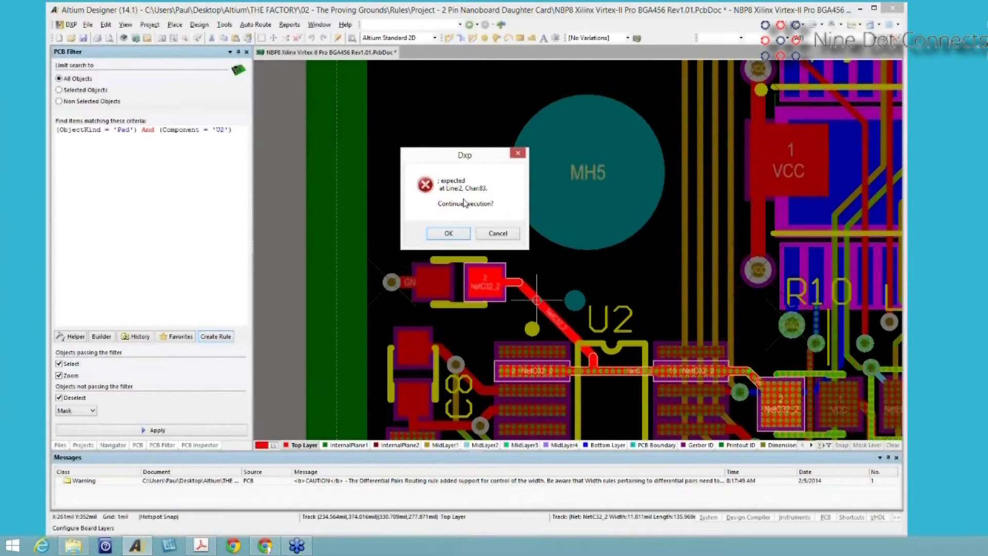
left_click(484, 233)
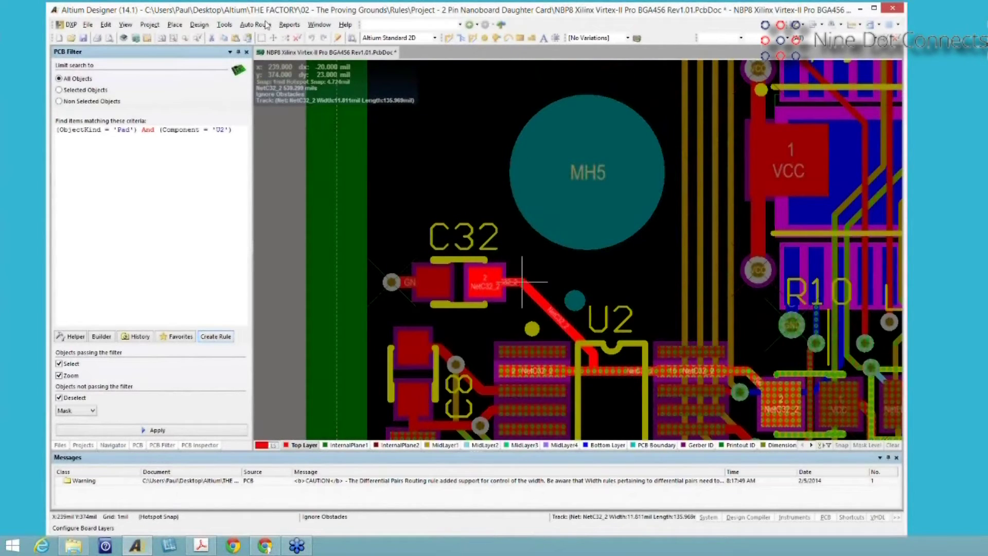
key("Escape")
- Reopen the design rules and remove the stray "a" from the end of the new Clearance rule's first-object query
left_click(191, 25)
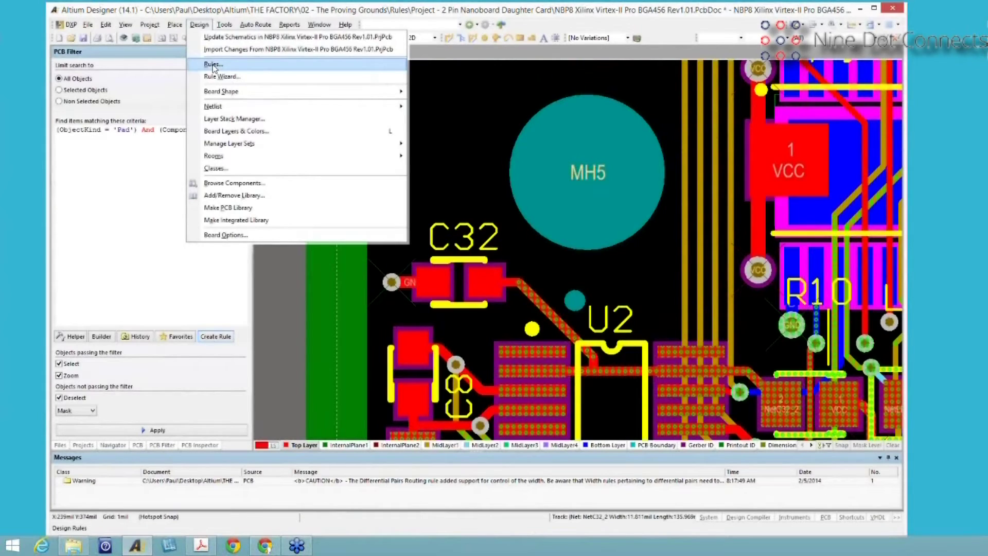
left_click(214, 65)
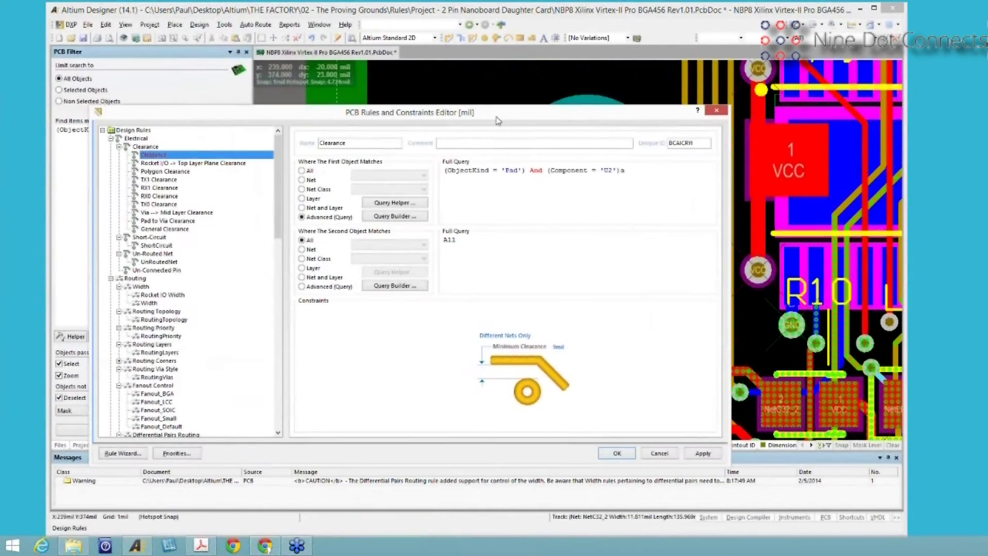
left_click_drag(497, 120, 499, 125)
left_click(646, 173)
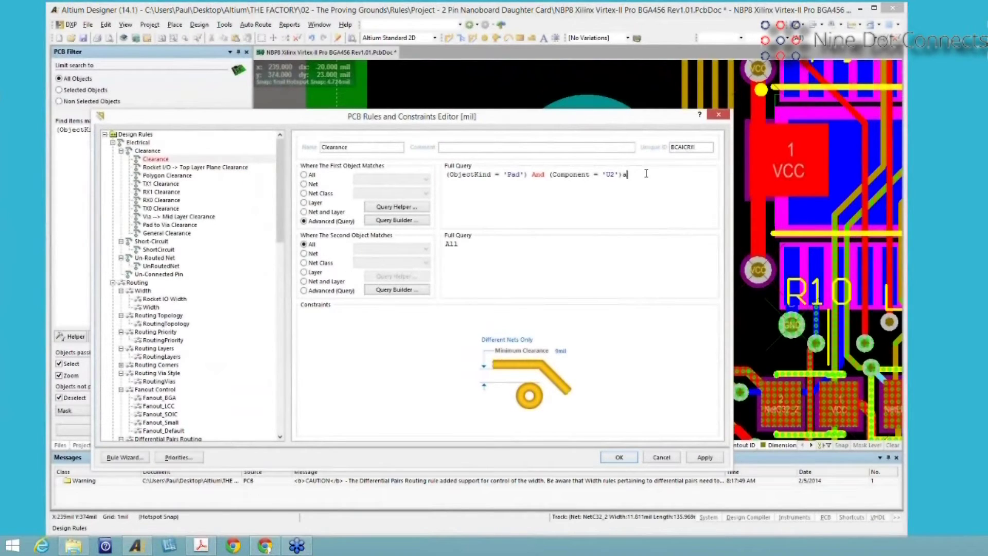
key("BackSpace")
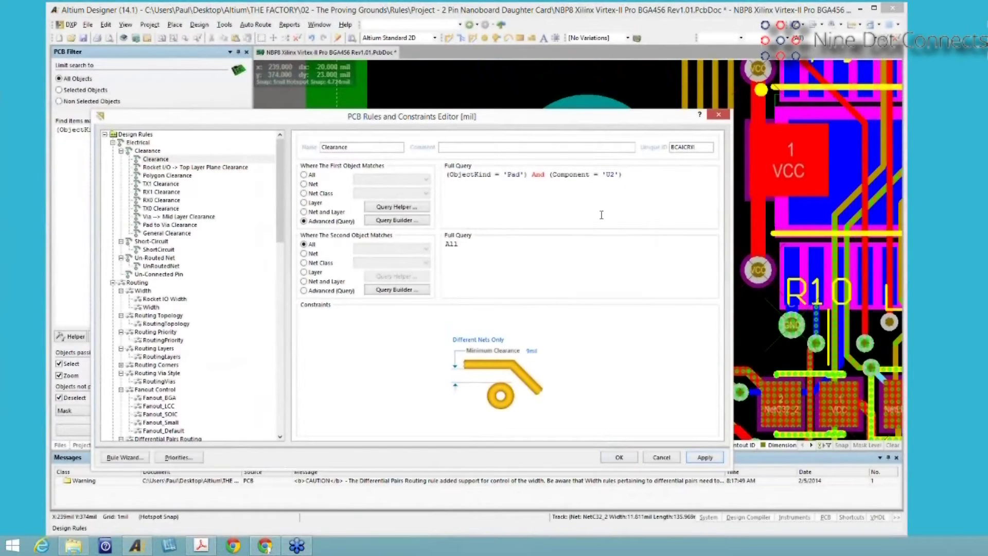
- List all clearance rules with wider columns and rename the U2 pad rule as Clearance_Pads_U2
left_click(145, 150)
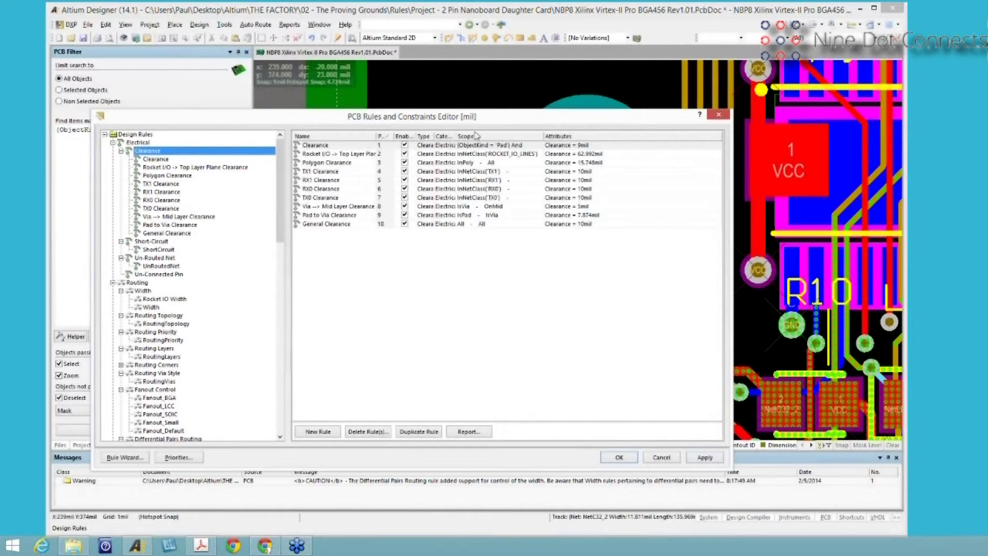
mouse_move(457, 136)
left_mouse_down()
mouse_move(485, 136)
mouse_move(462, 135)
left_mouse_up()
left_click_drag(395, 139, 399, 139)
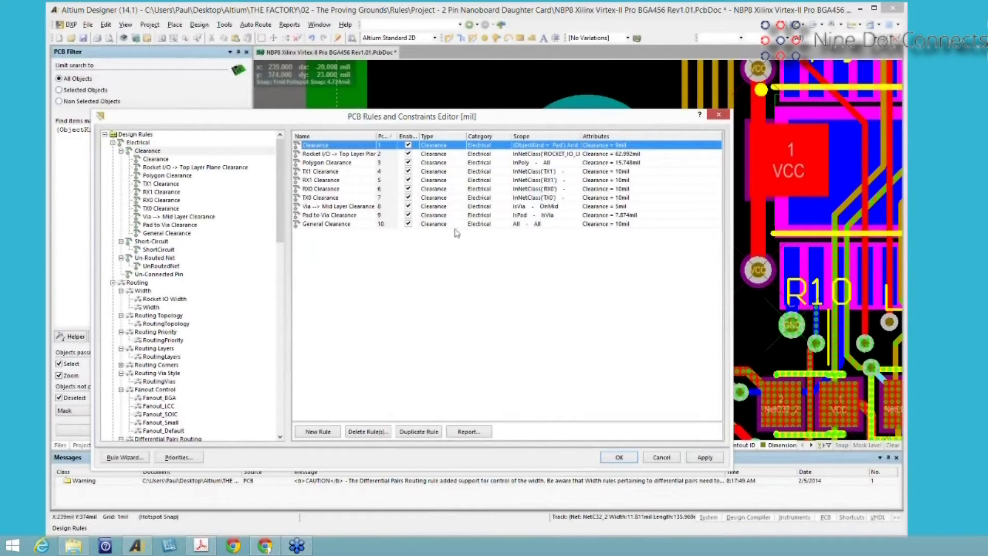
left_click(329, 146)
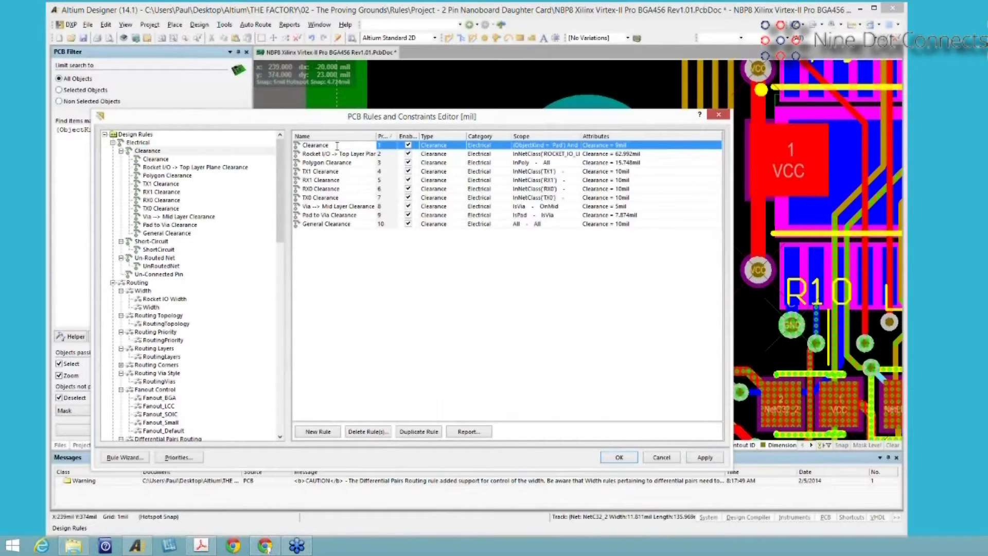
type("_Pads_U2")
left_click(348, 253)
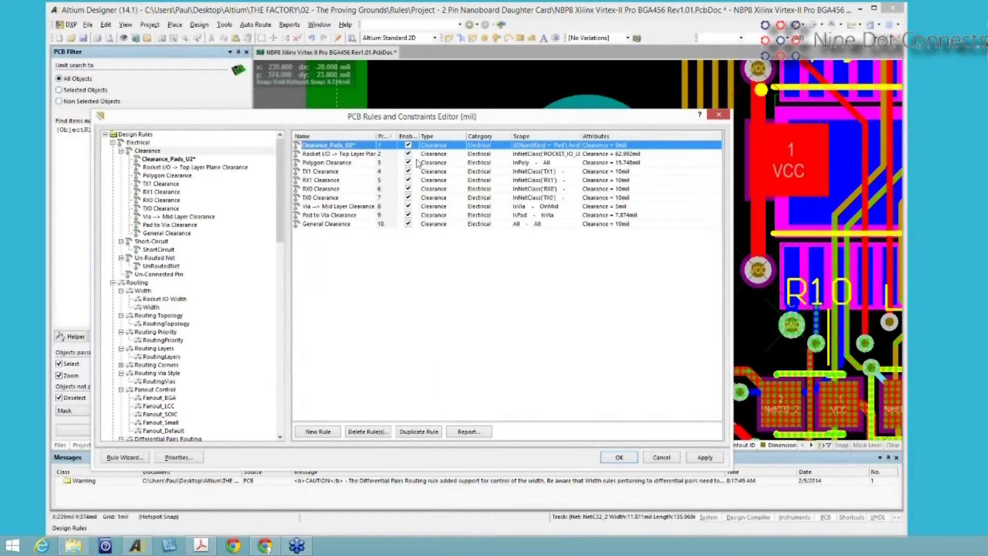
- Disable and re-enable the Clearance_Pads_U2 rule, and apply the rule changes before closing the rules editor
left_click(408, 146)
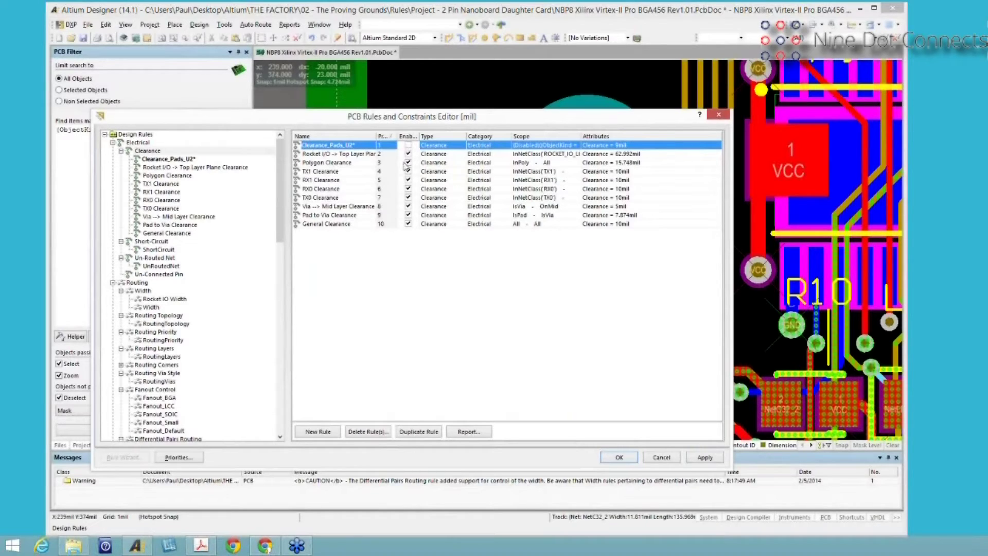
left_click(408, 145)
left_click(323, 190)
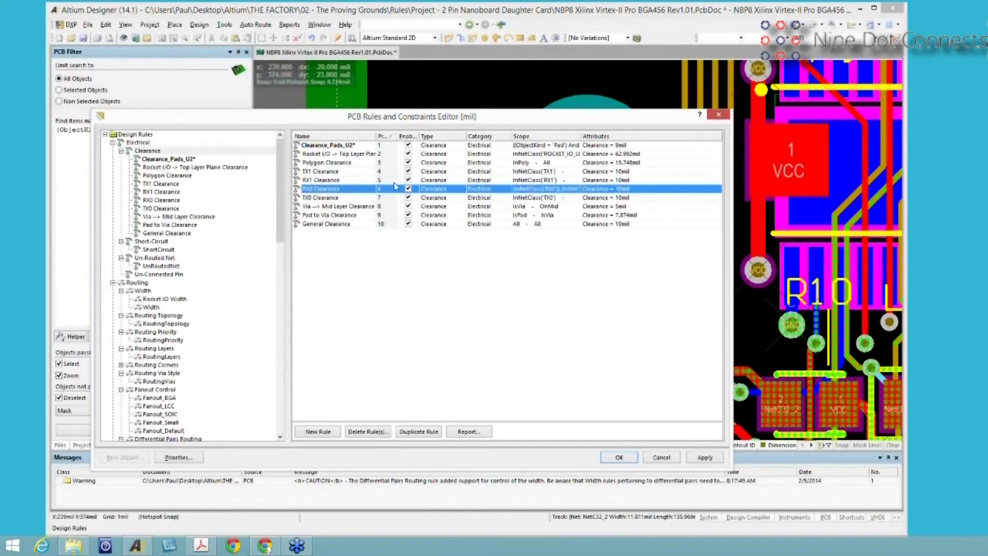
left_click(356, 225)
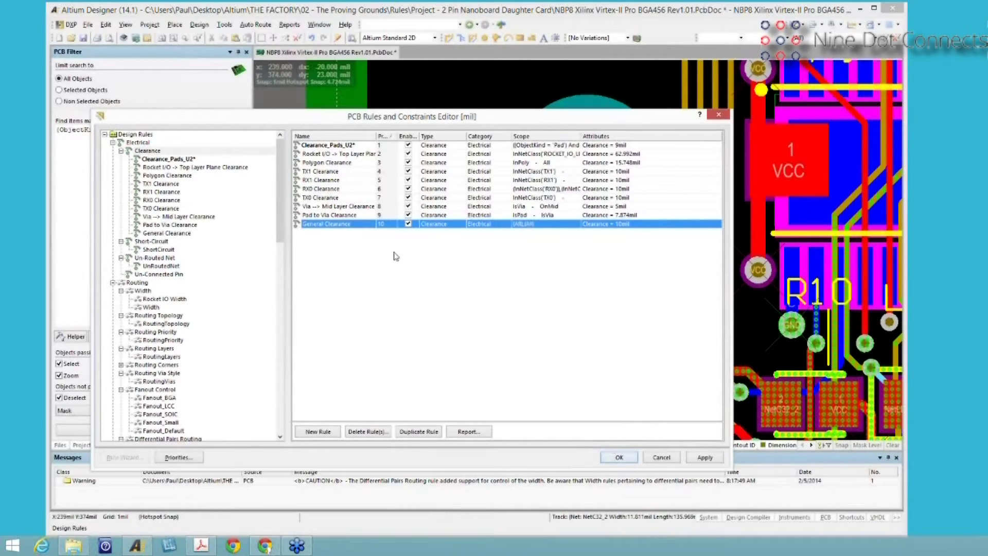
left_click(704, 458)
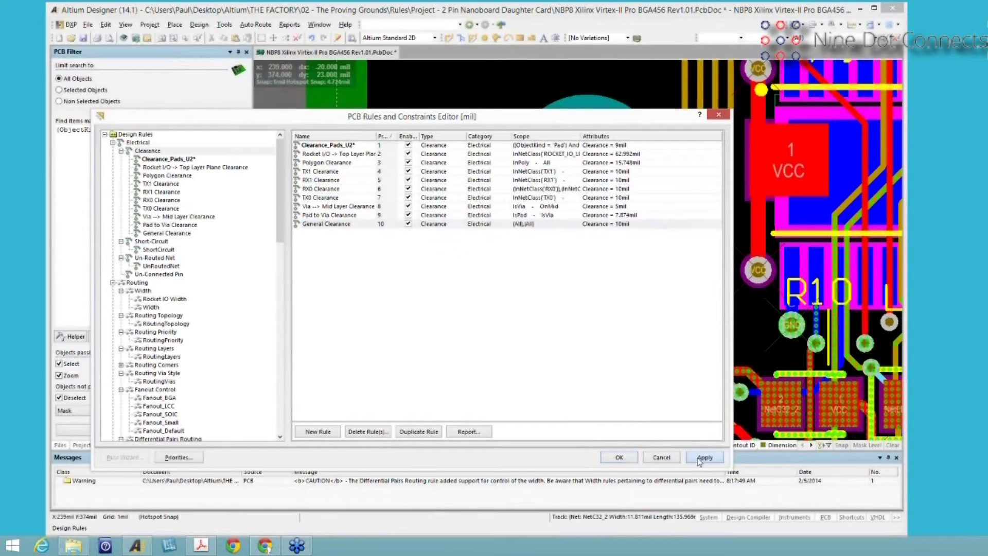
left_click(618, 457)
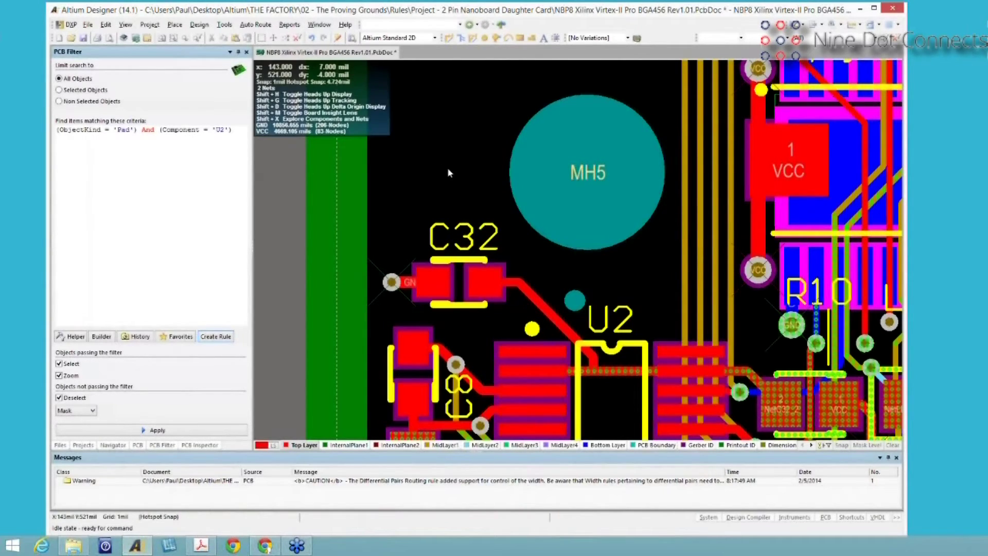
- Start a new board query in the Query Builder with the first condition Belongs to Component set to U2
key("v")
key("f")
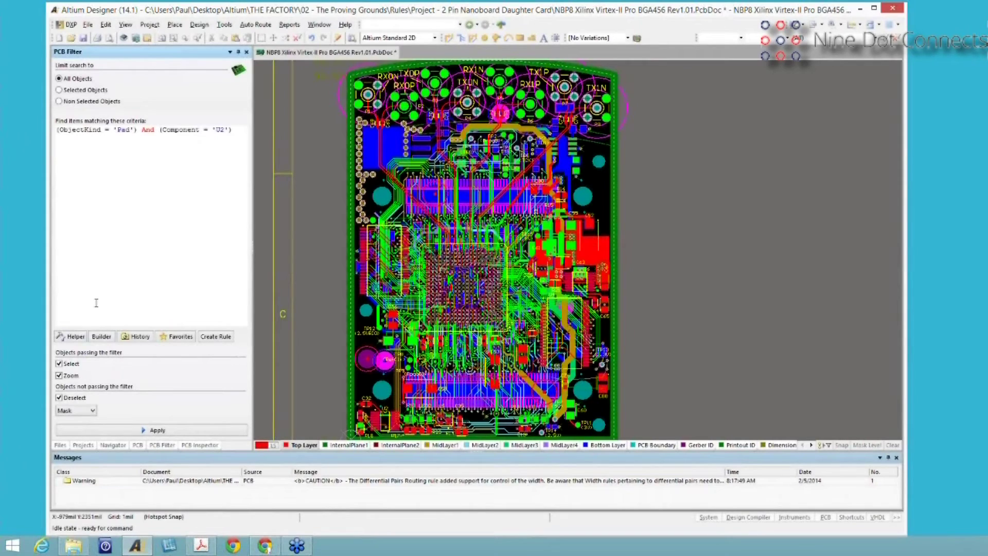
left_click(102, 336)
left_click_drag(449, 292, 381, 132)
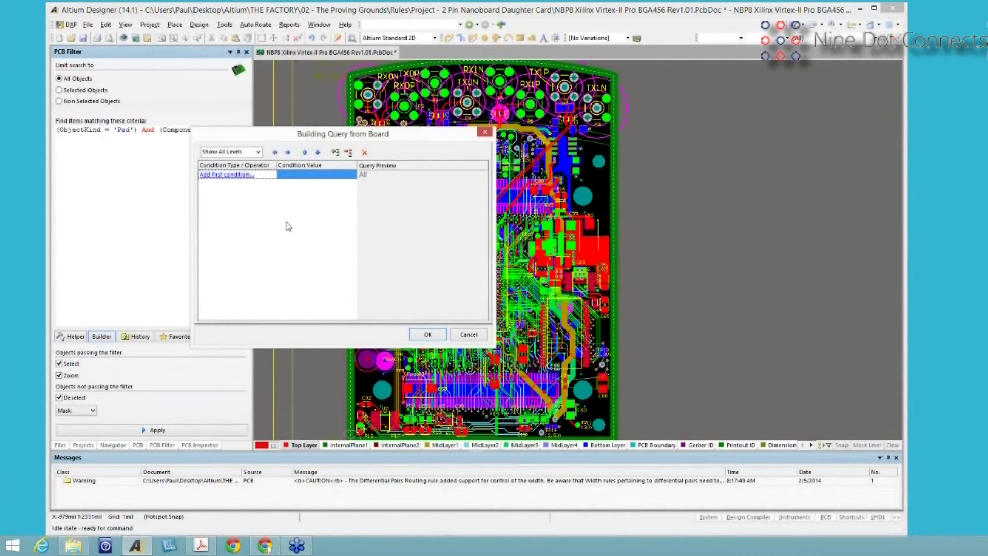
left_click(220, 177)
left_click(272, 175)
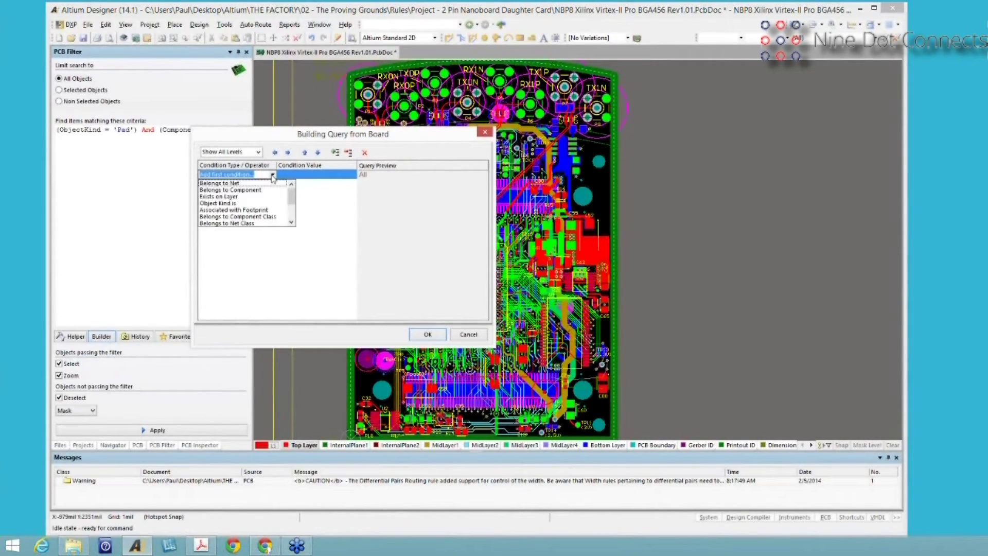
left_click(220, 189)
left_click(302, 175)
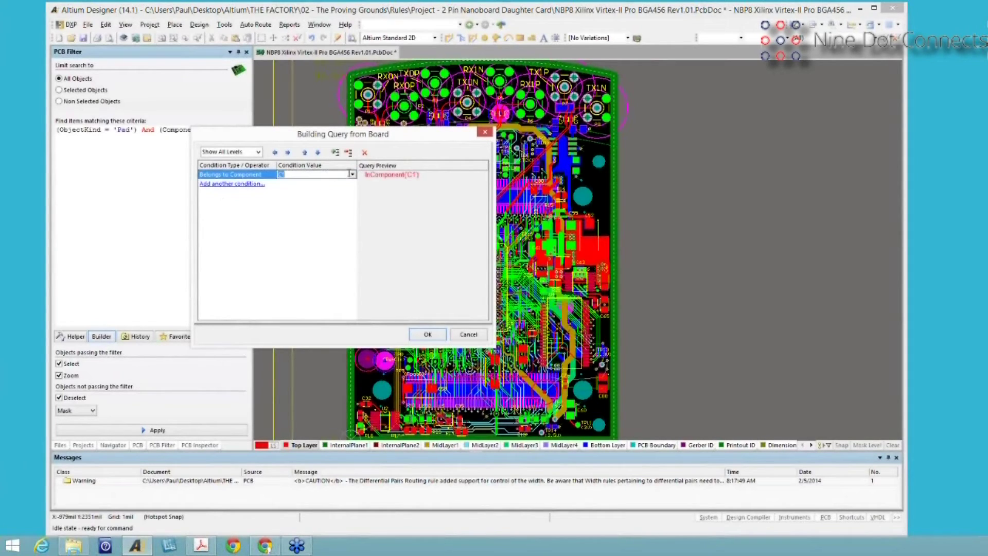
left_click(353, 175)
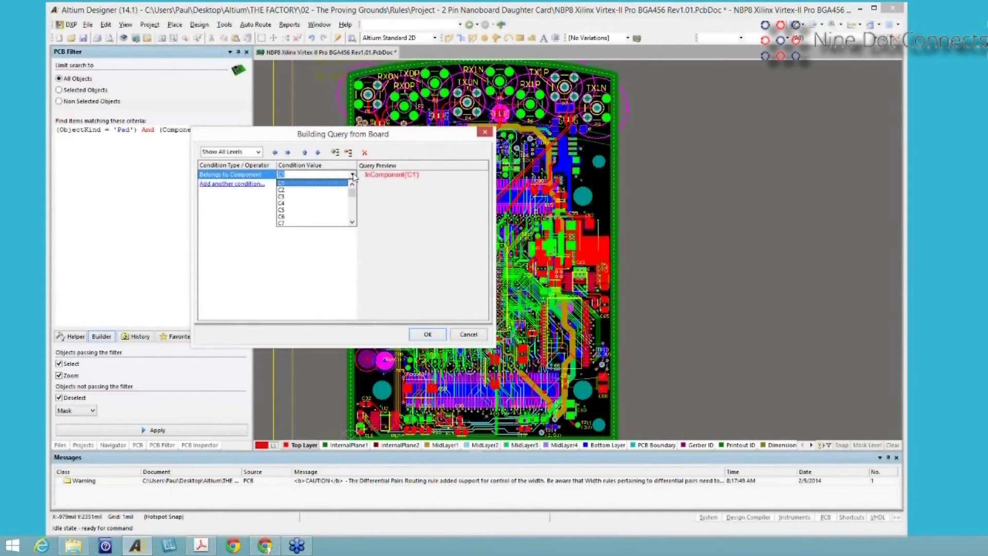
type("u")
key("Down")
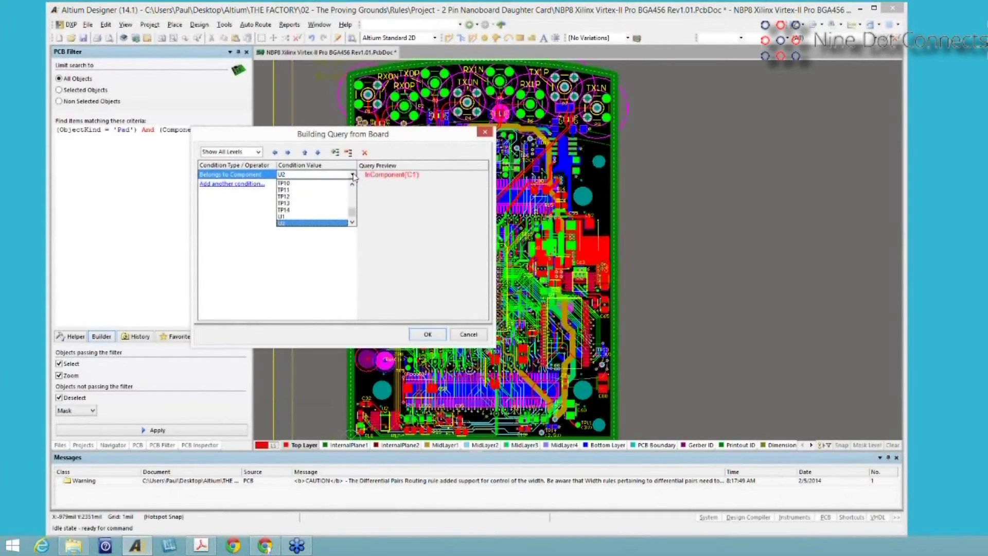
left_click(283, 225)
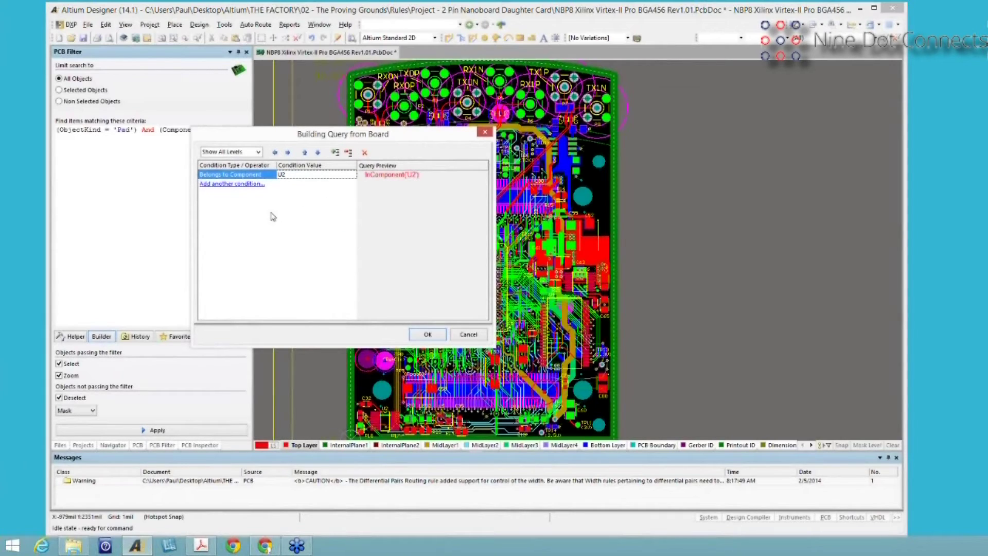
- Add a second query condition, Object Kind is, with the value Pad
left_click(232, 187)
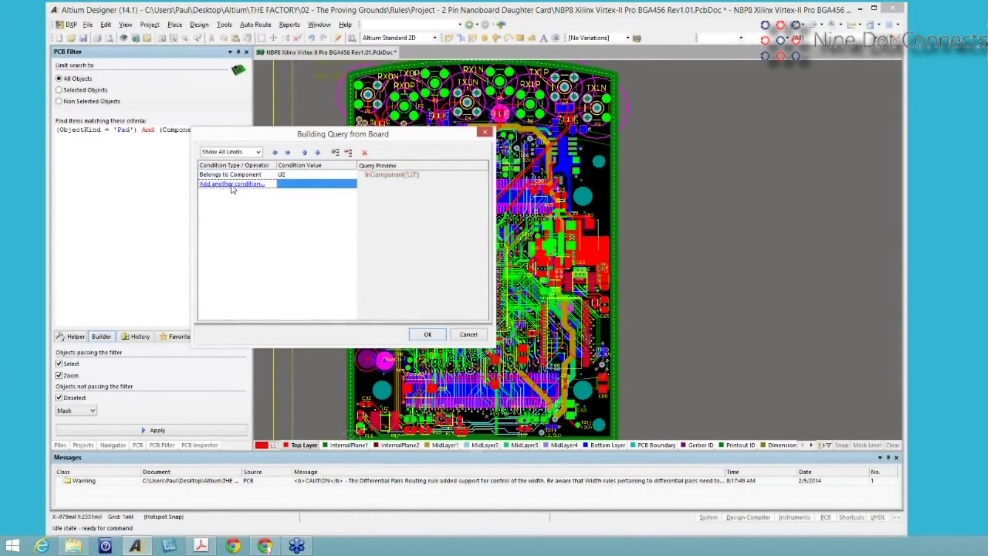
left_click(273, 185)
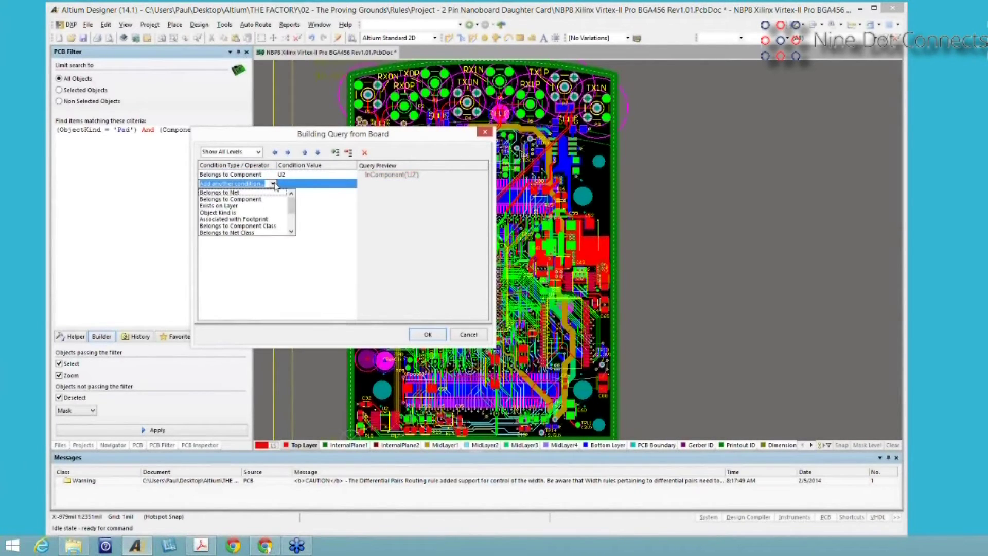
left_click(229, 212)
left_click(294, 193)
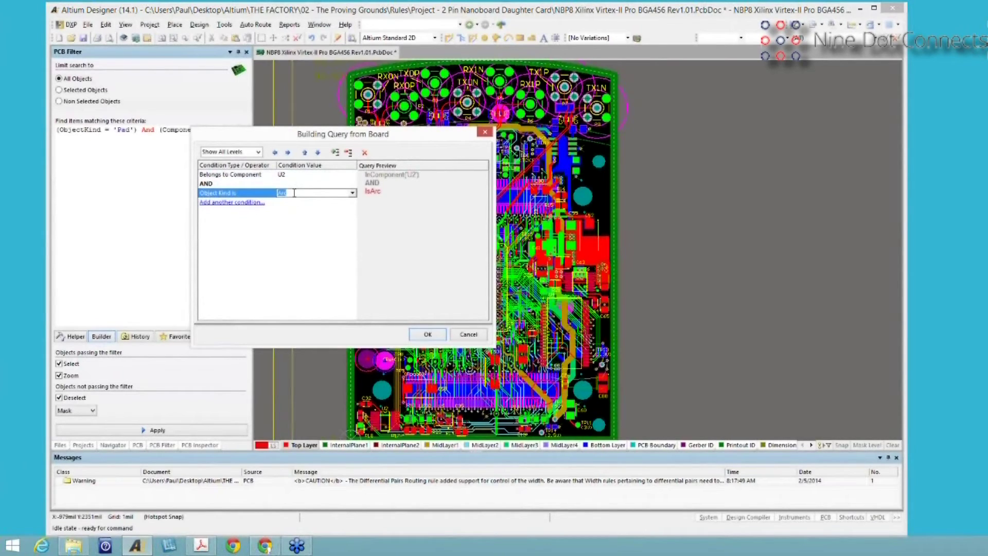
left_click(294, 193)
left_click(288, 248)
- Keep AND as the operator between the two conditions, accept the built query and filter the board with it
left_click(227, 183)
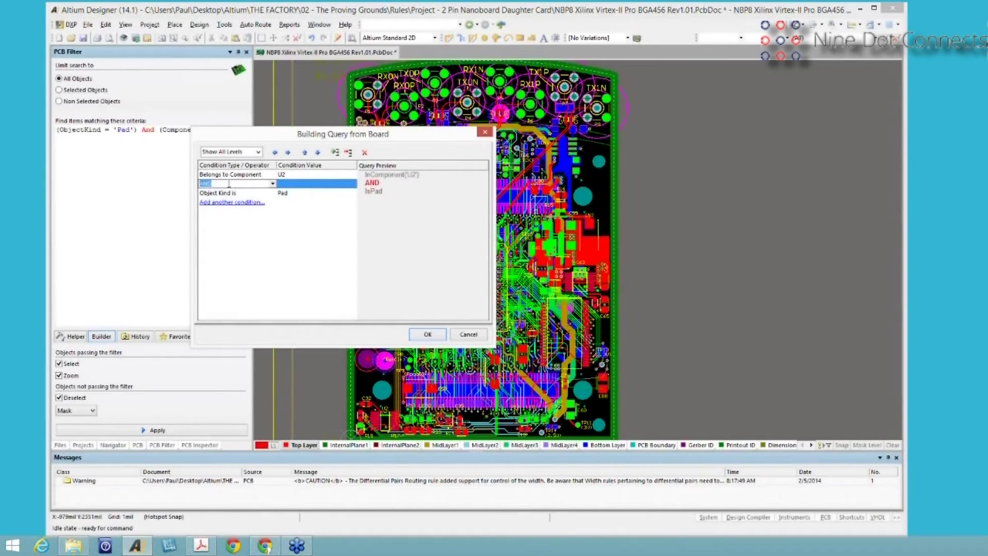
left_click(273, 183)
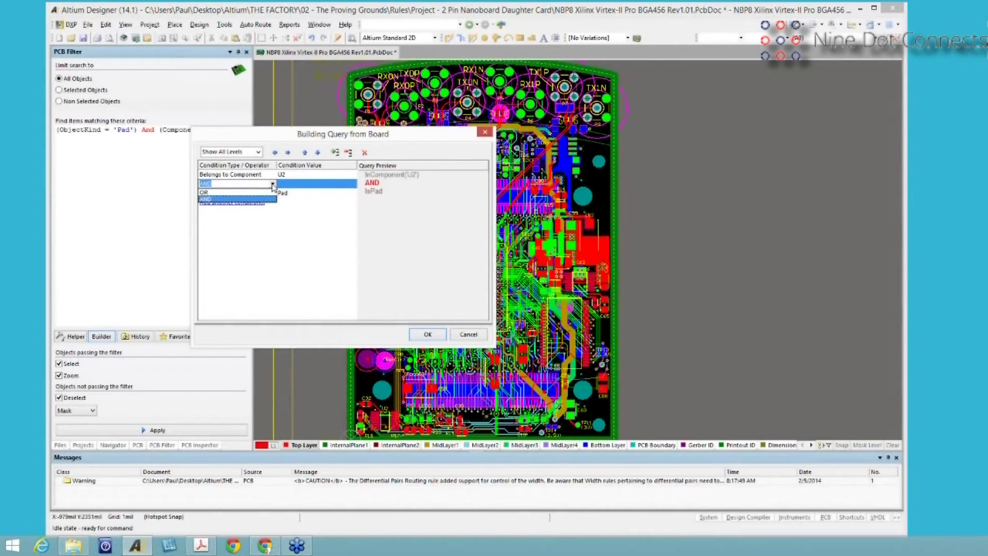
left_click(218, 199)
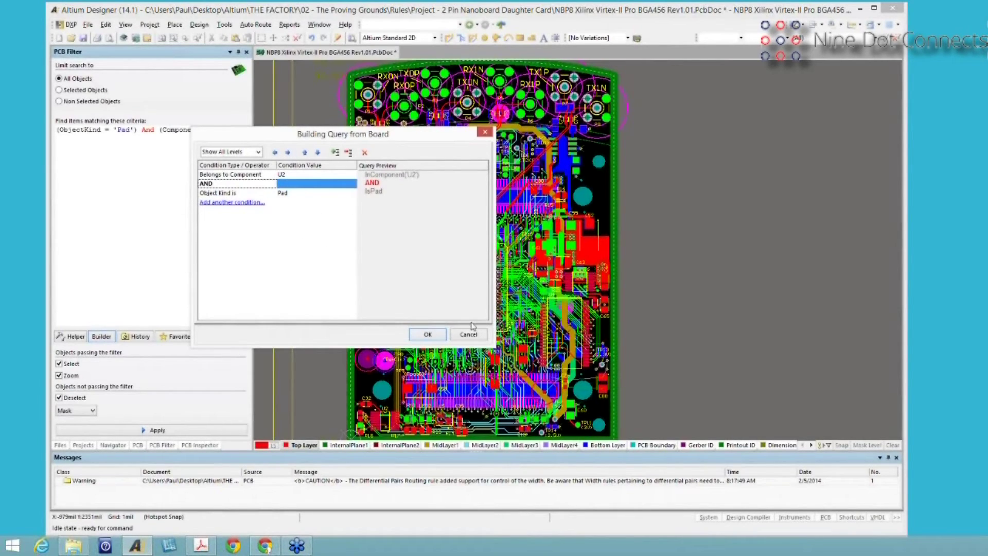
left_click(427, 335)
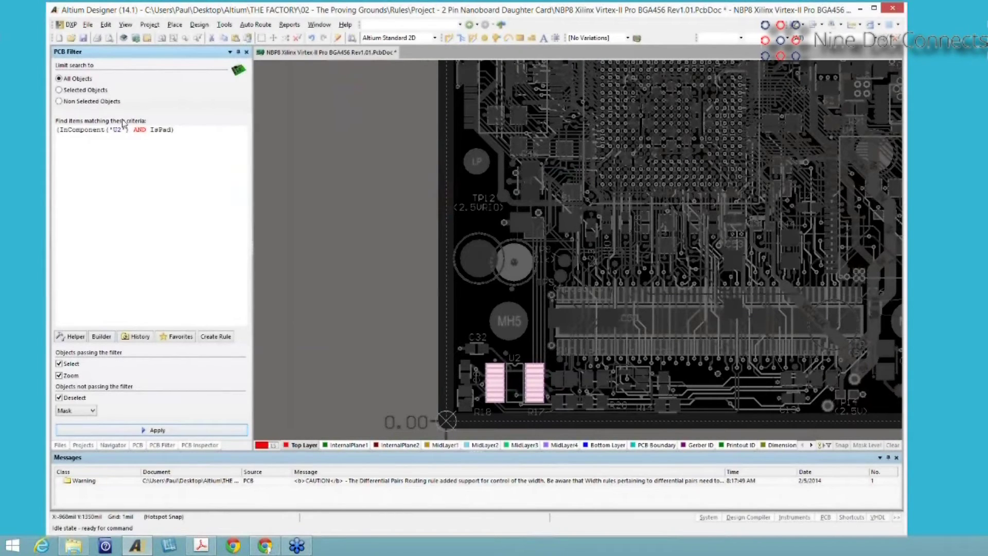
- Examine the IsPad and InComponent('U2') terms of the query in the PCB filter
left_click_drag(150, 130, 167, 132)
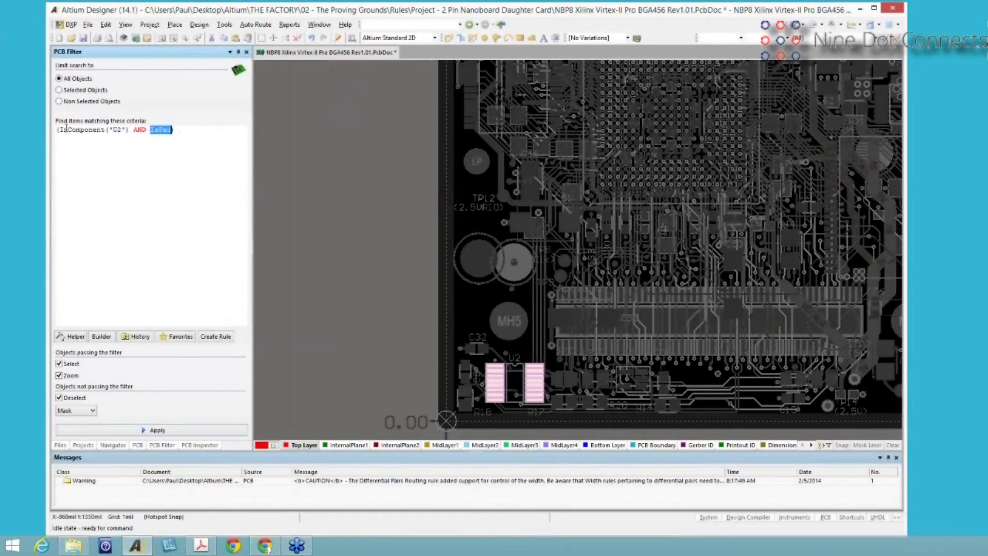
left_click_drag(68, 130, 126, 138)
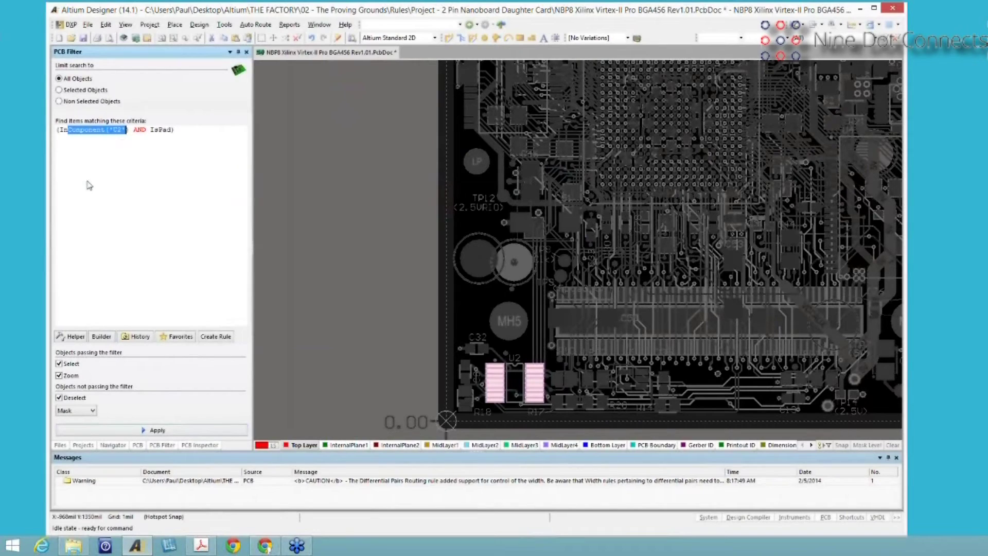
left_click(93, 242)
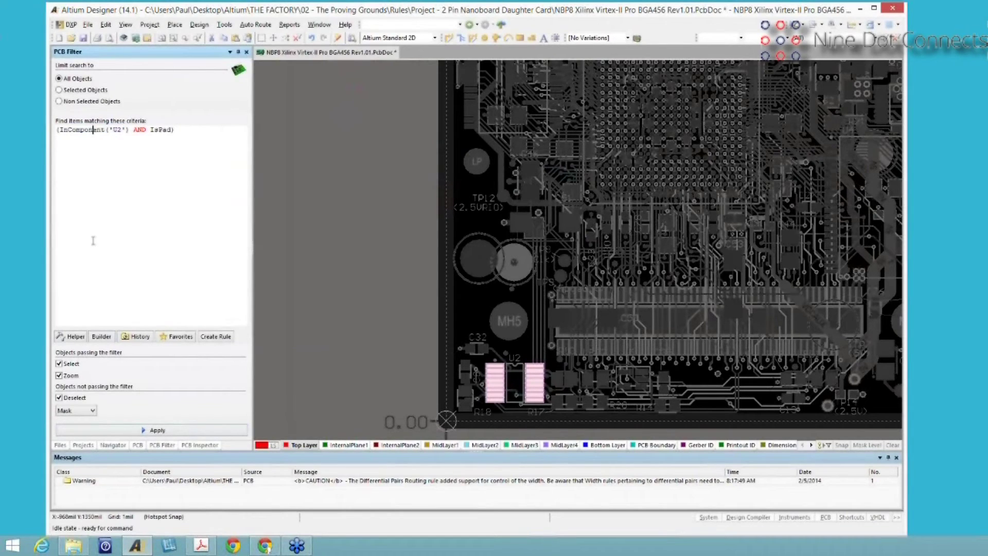
- Open the query in the Query Helper and review the Object Type, Membership and Attribute Checks functions, including ColumnCount
left_click(76, 336)
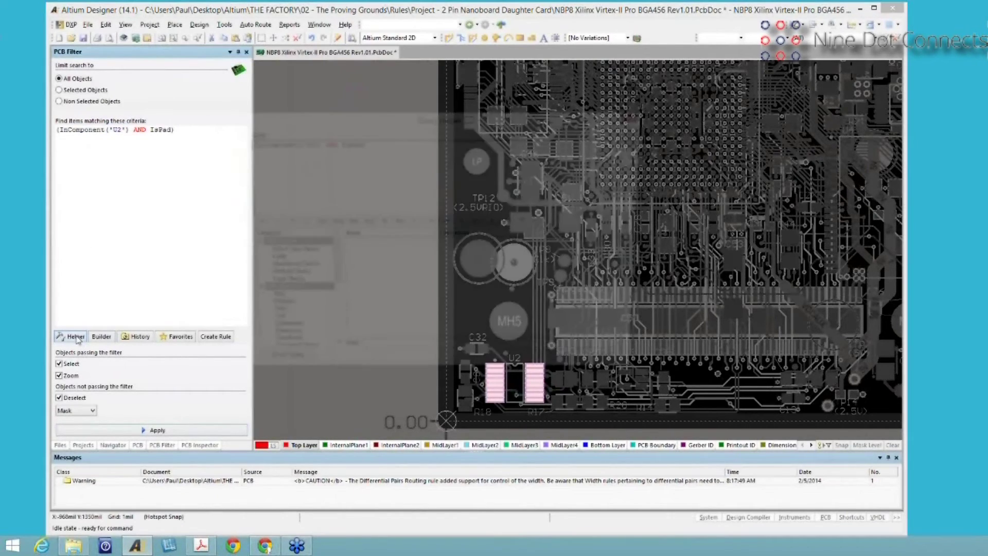
left_click_drag(361, 144, 238, 148)
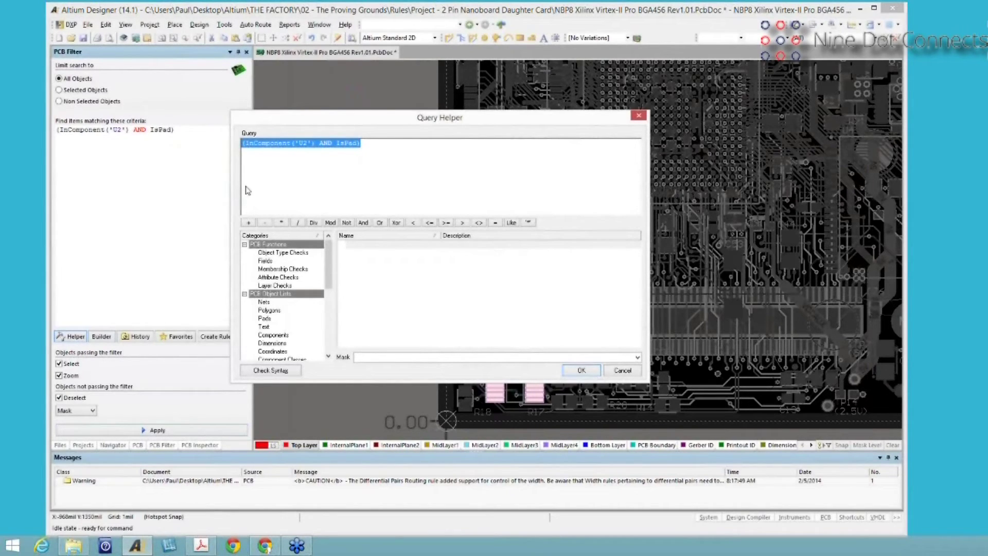
left_click(270, 253)
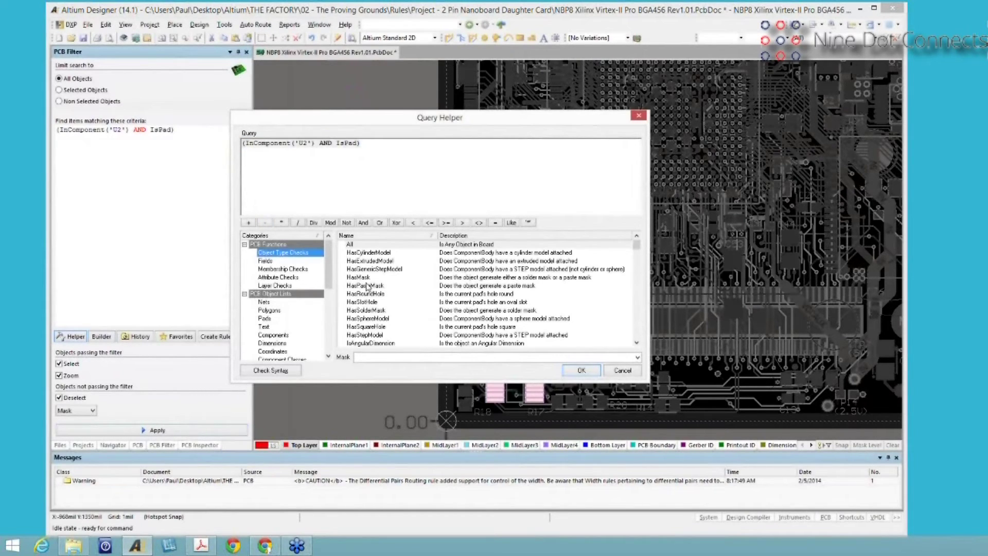
left_click(277, 269)
left_click(283, 278)
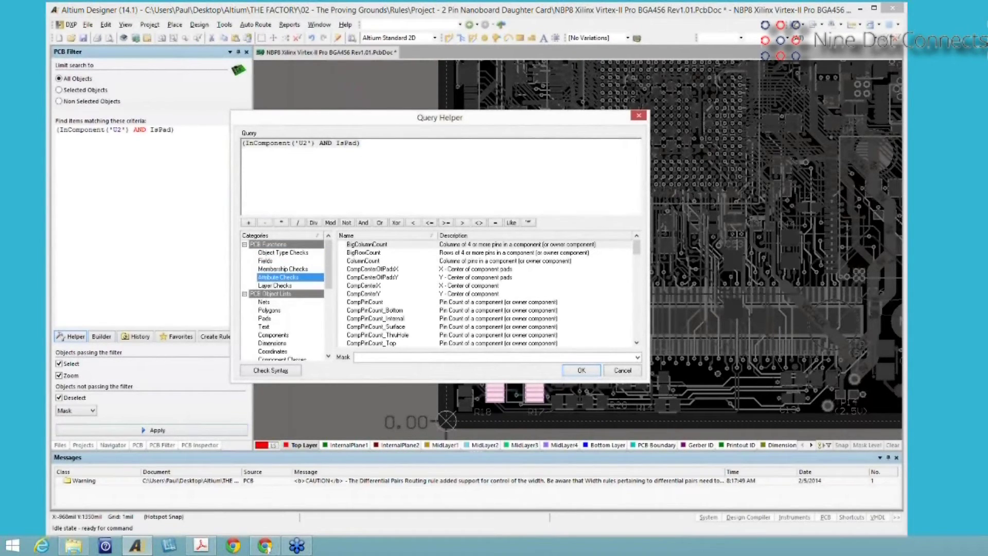
left_click(369, 261)
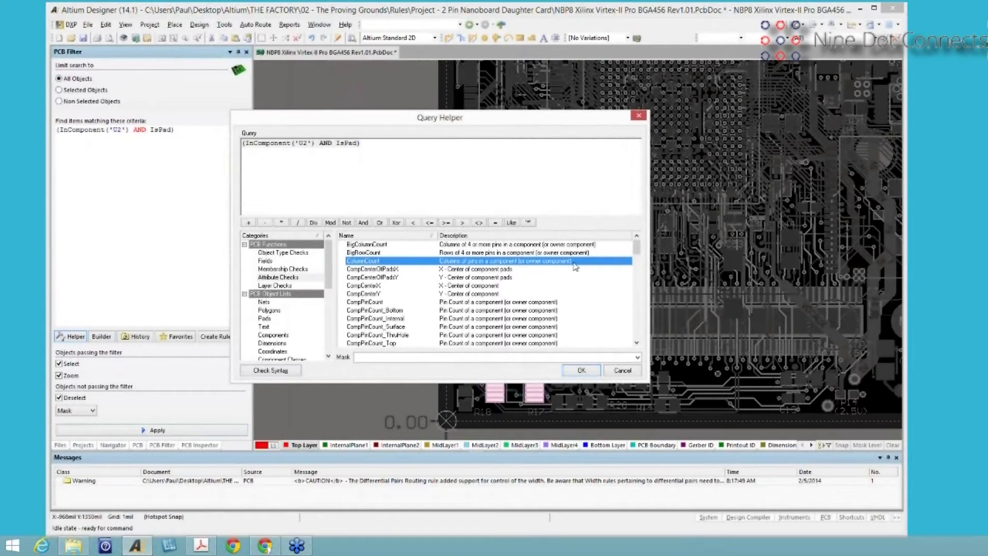
- Review the Membership Checks functions in the Query Helper and view the Query Language Reference PDF in Adobe Acrobat, moving its window aside
left_click(272, 270)
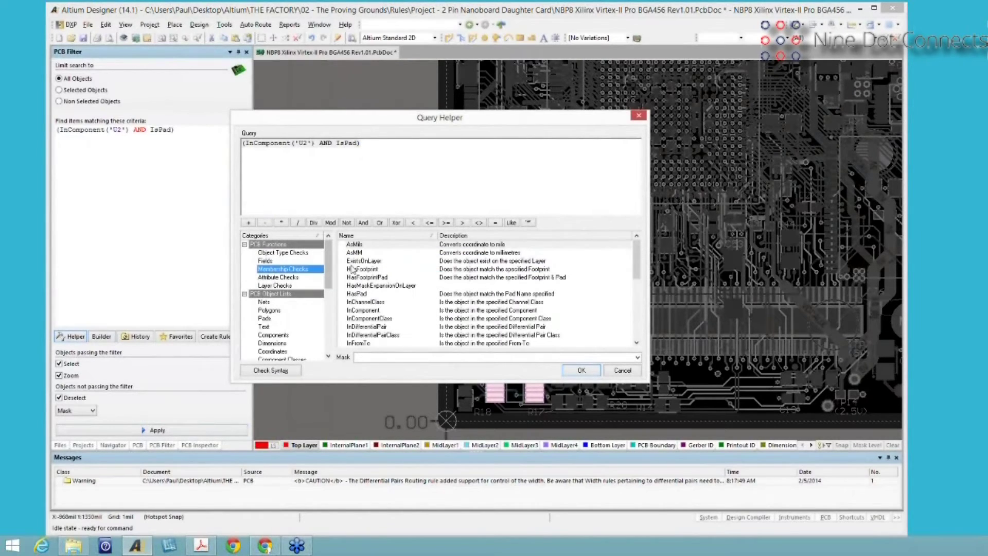
scroll(355, 299, "down", 2)
left_click(355, 296)
scroll(356, 303, "down", 5)
scroll(359, 312, "up", 2)
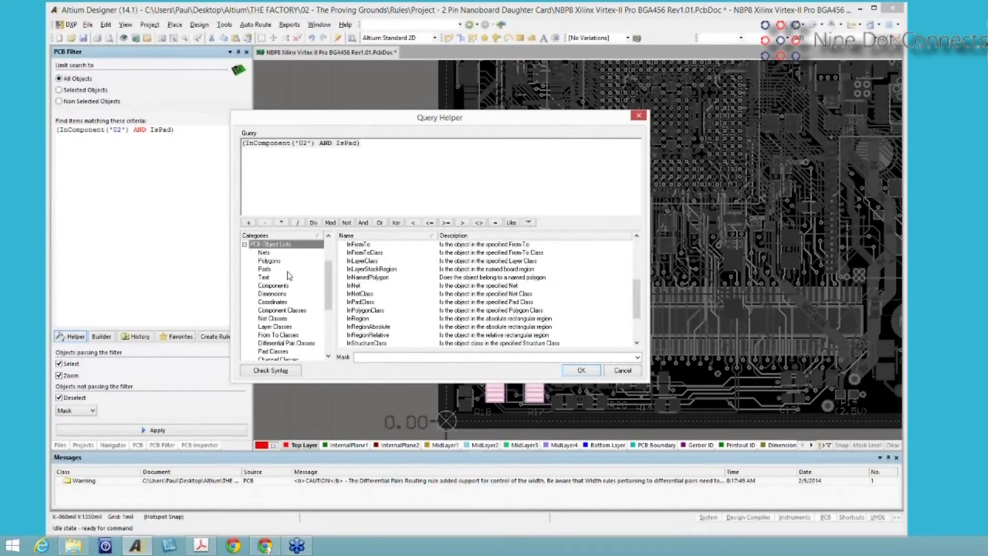
scroll(332, 261, "up", 2)
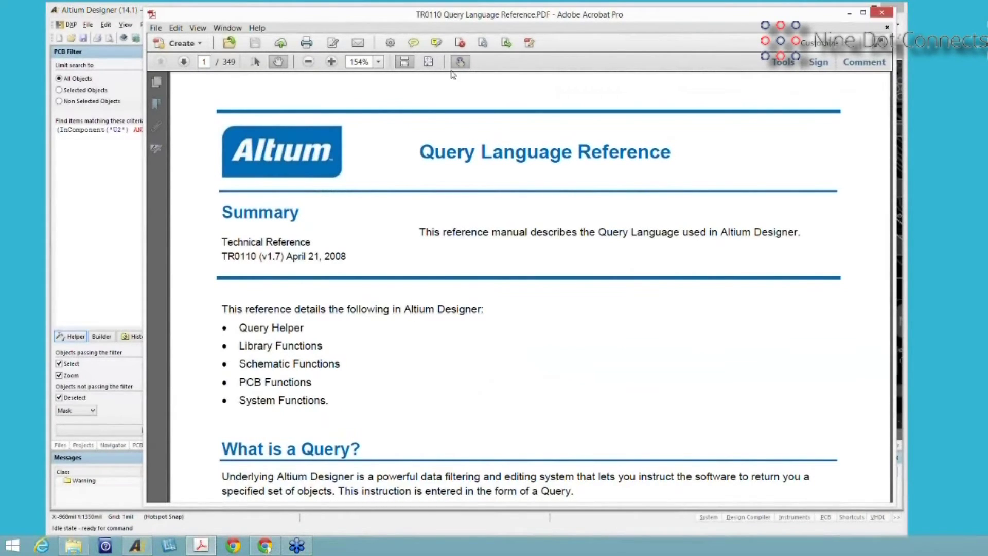
left_click_drag(452, 15, 421, 316)
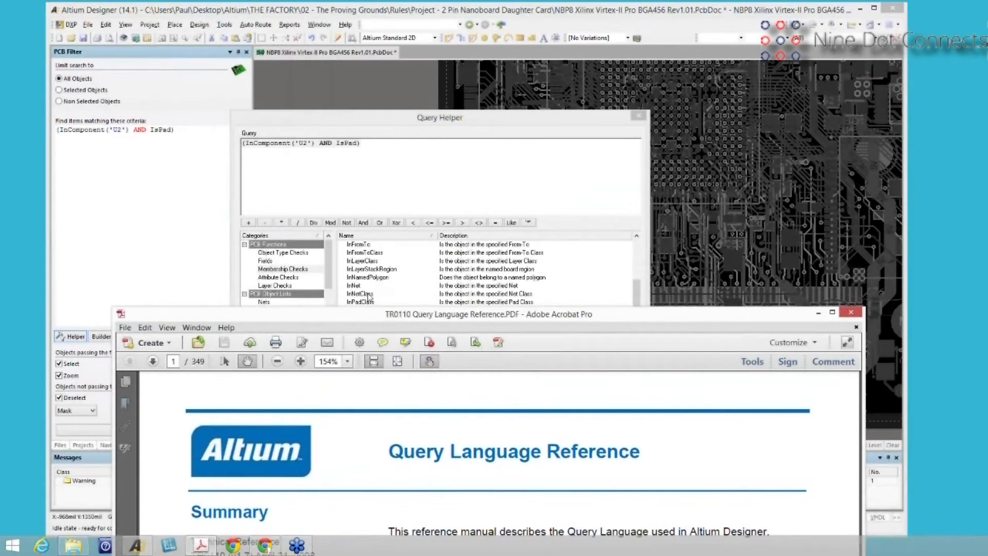
left_click_drag(364, 319, 360, 555)
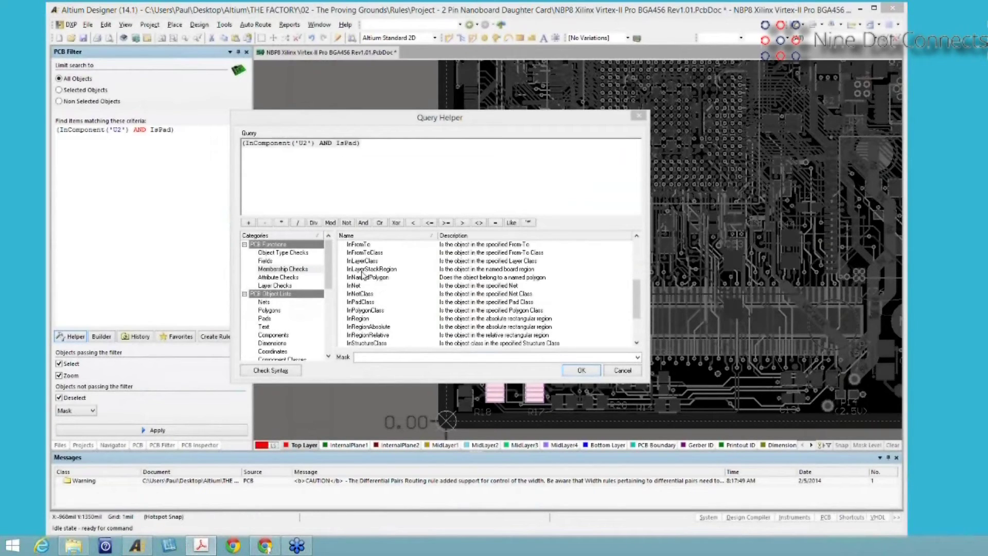
- Replace the query with the attribute check CompPinCount_Top > 10 in the Query Helper and filter the board with it
left_click(277, 277)
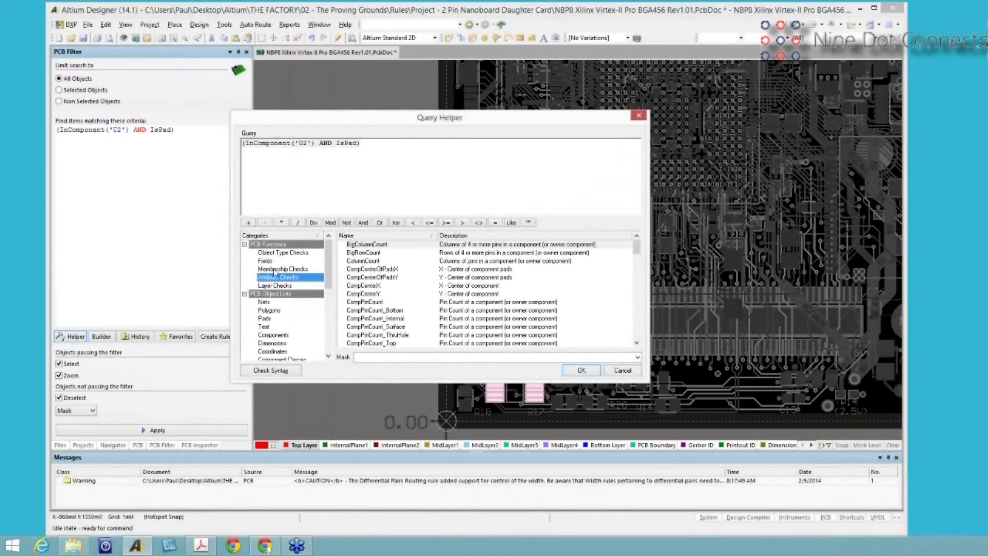
left_click(358, 344)
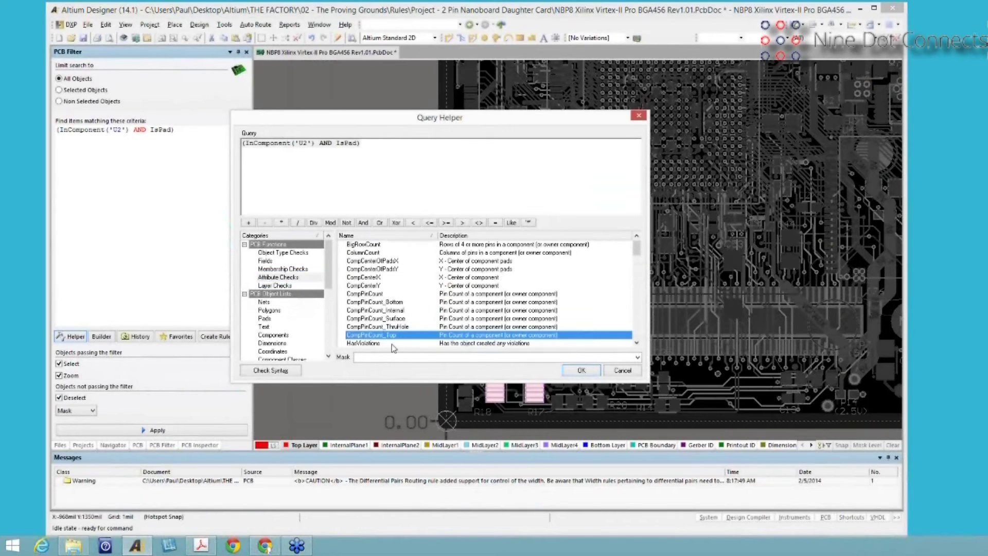
left_click(575, 374)
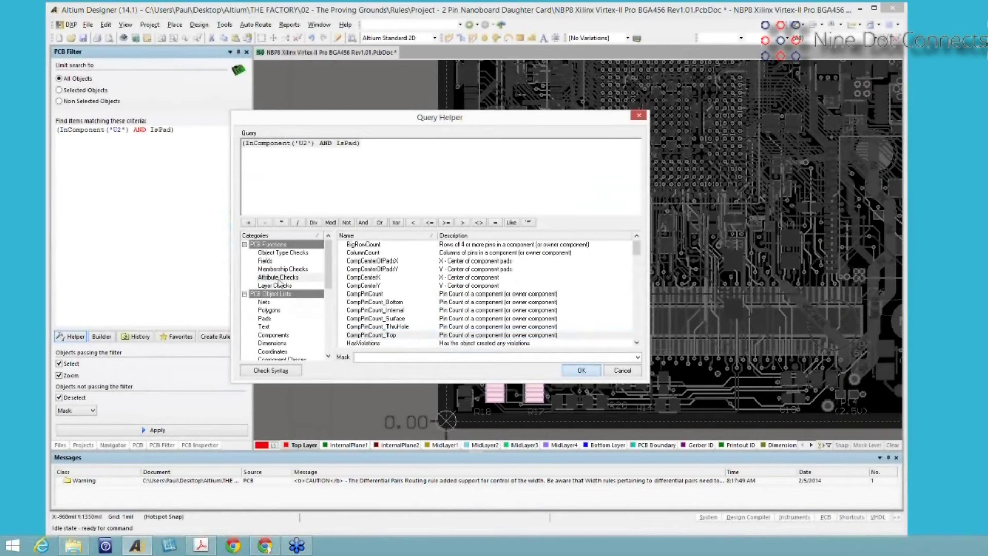
left_click(72, 336)
left_click(277, 278)
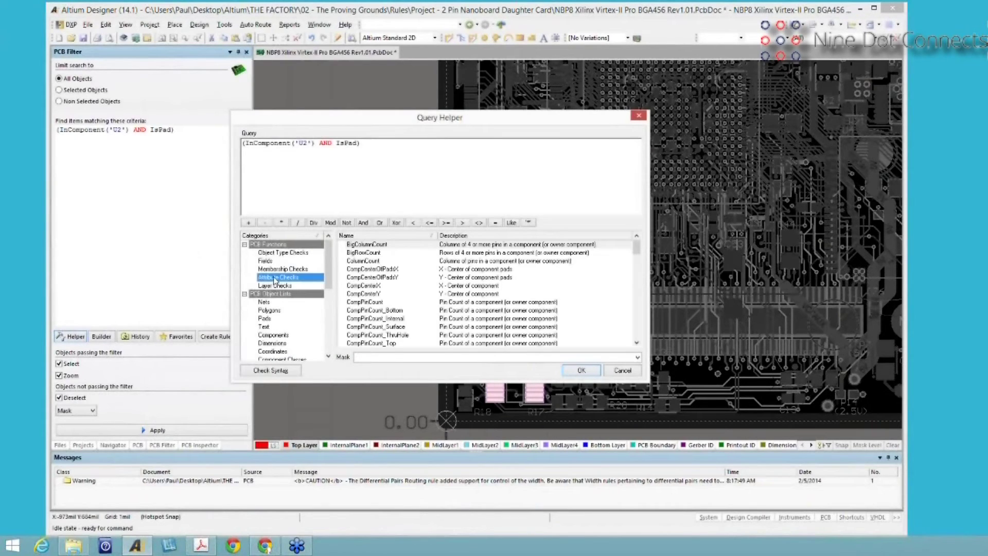
left_click(362, 344)
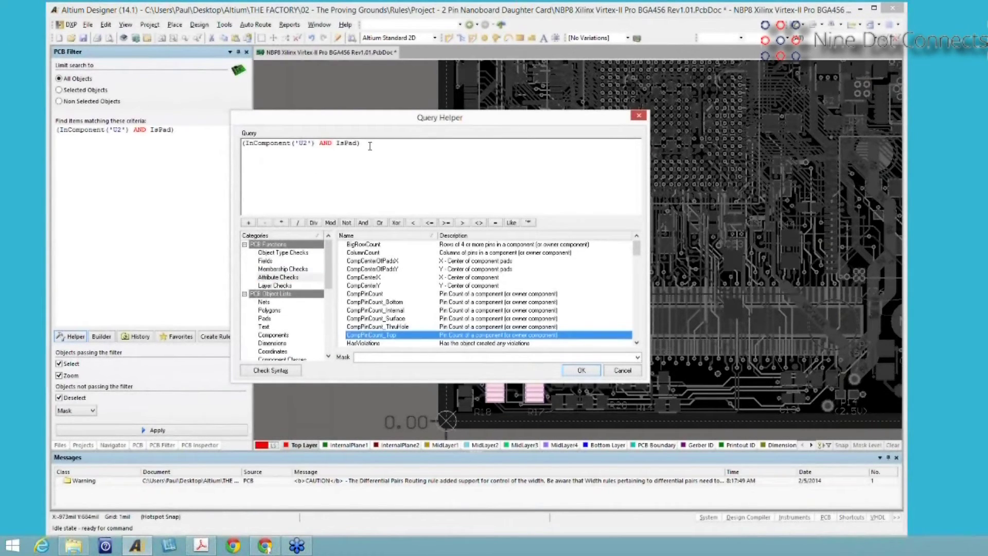
left_click_drag(368, 144, 232, 142)
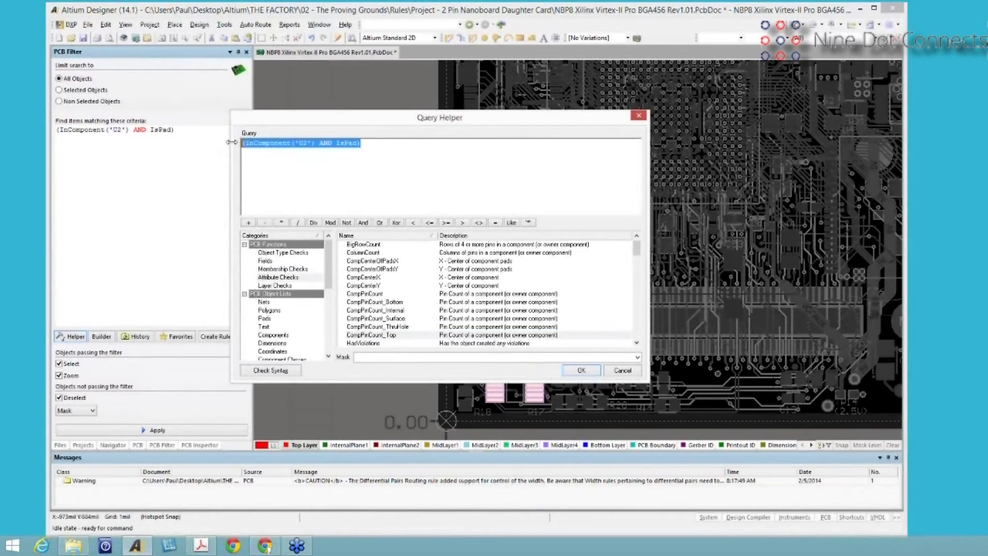
key("Delete")
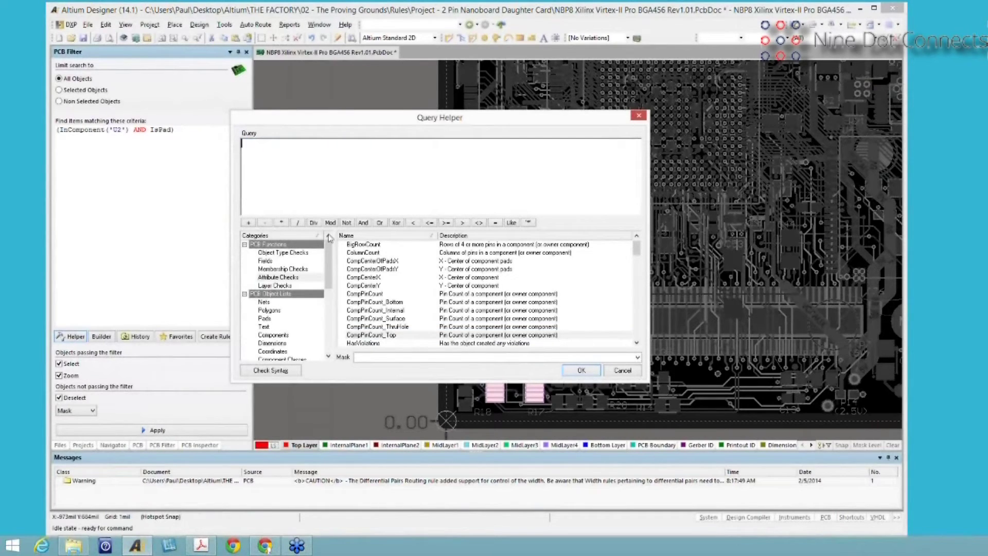
double_click(377, 336)
type("> 10")
key("Return")
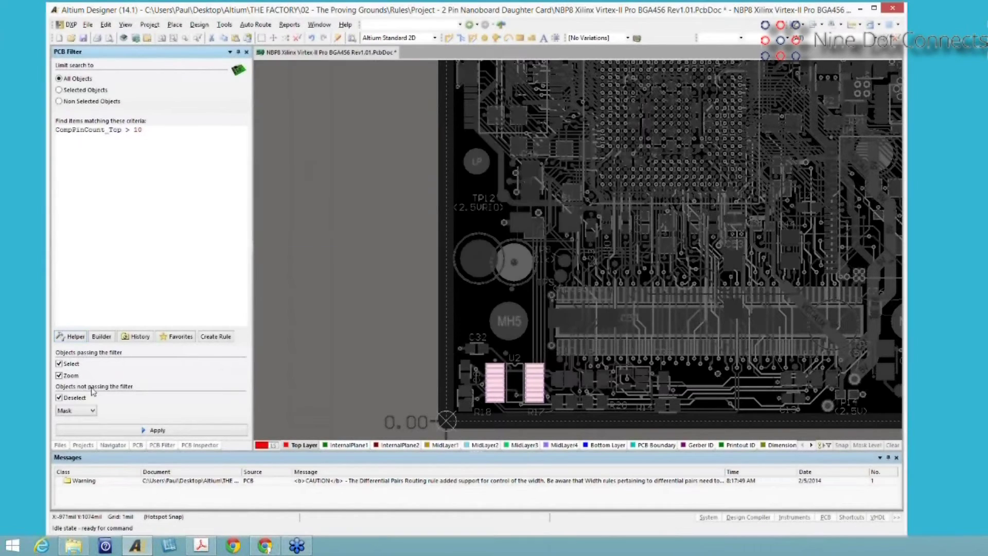
left_click(141, 433)
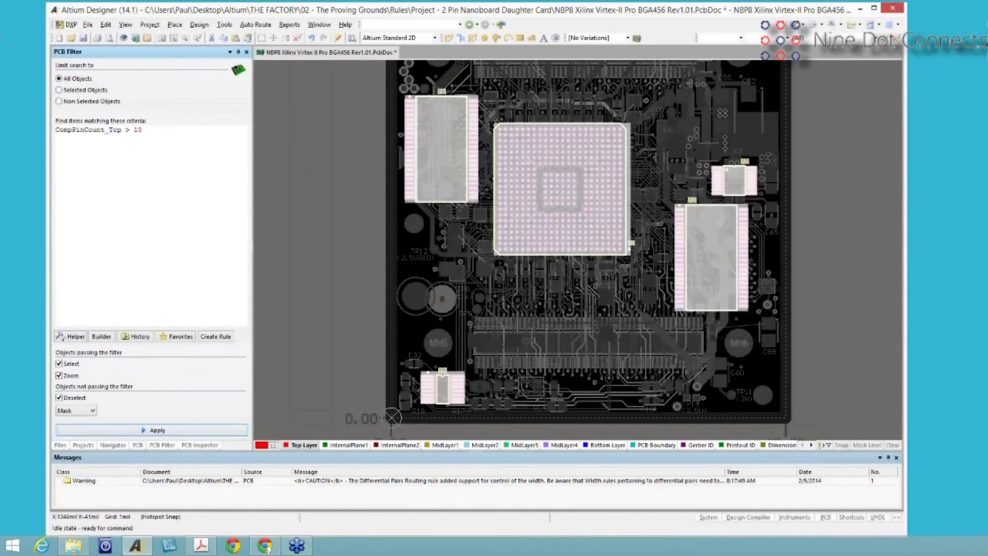
- Switch to the Query Language Reference PDF in Adobe Acrobat, view its summary page and return to the PCB in Altium Designer
key("alt+Tab")
left_click_drag(598, 276, 597, 108)
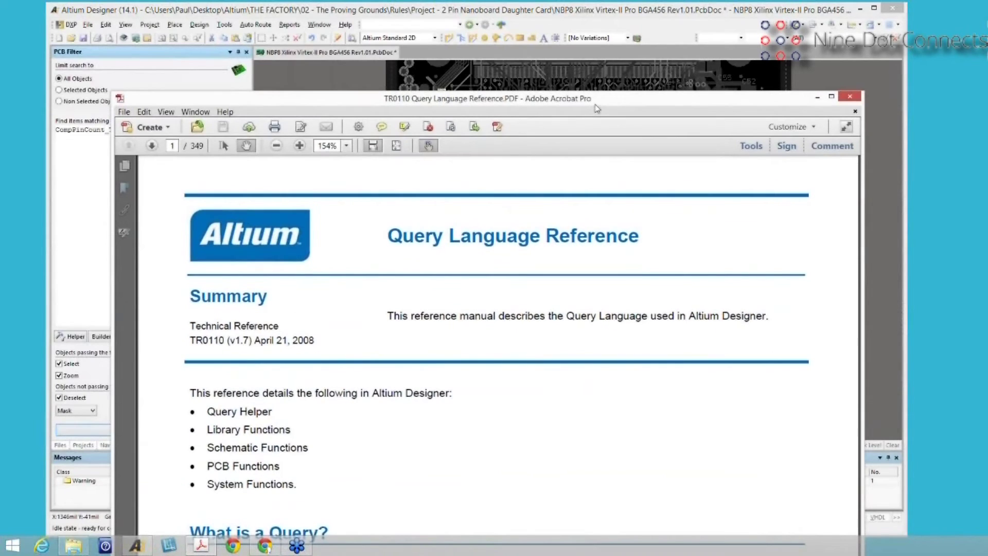
left_click(86, 200)
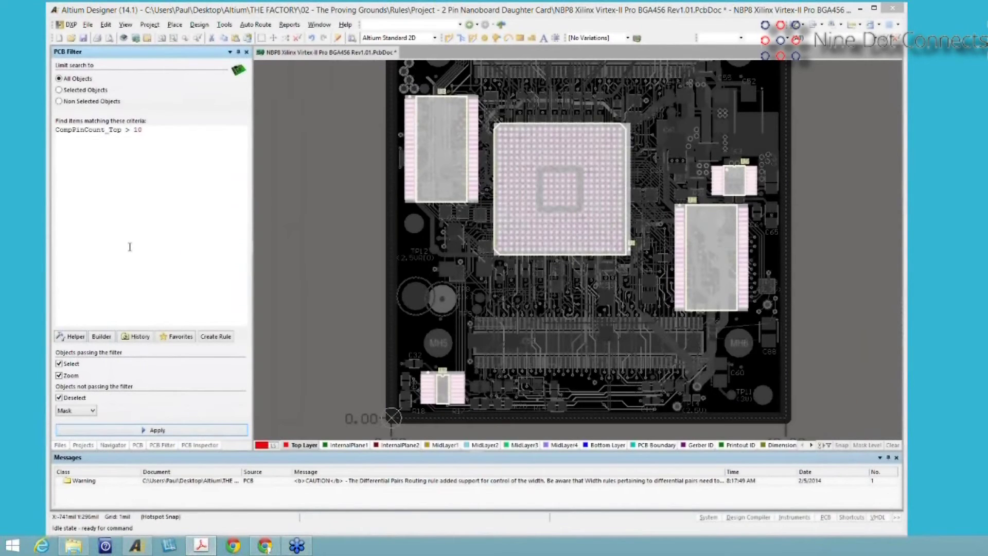
- Reopen the Query Helper and review the Fields and Membership Checks functions and the Nets, Polygons, Text and Pads object lists
left_click(91, 188)
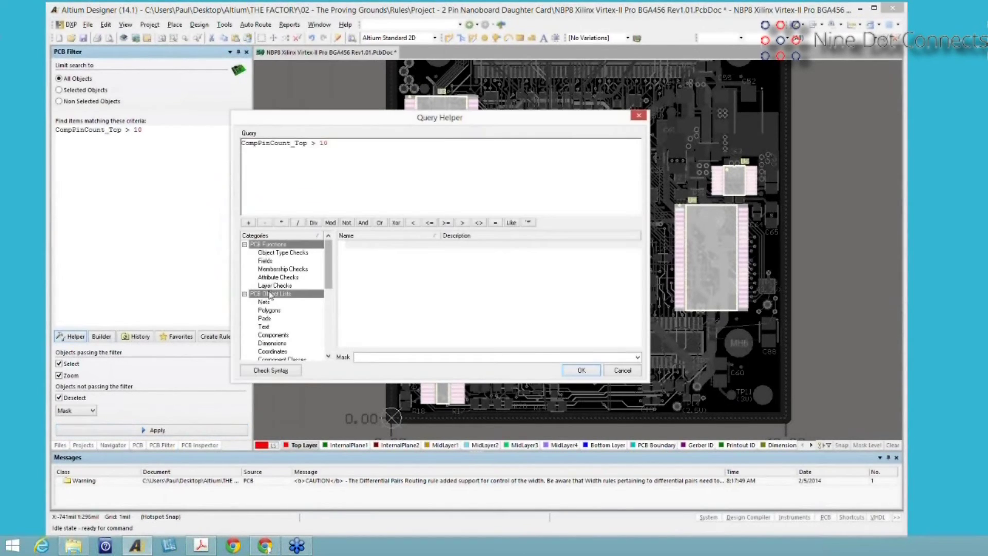
left_click(268, 261)
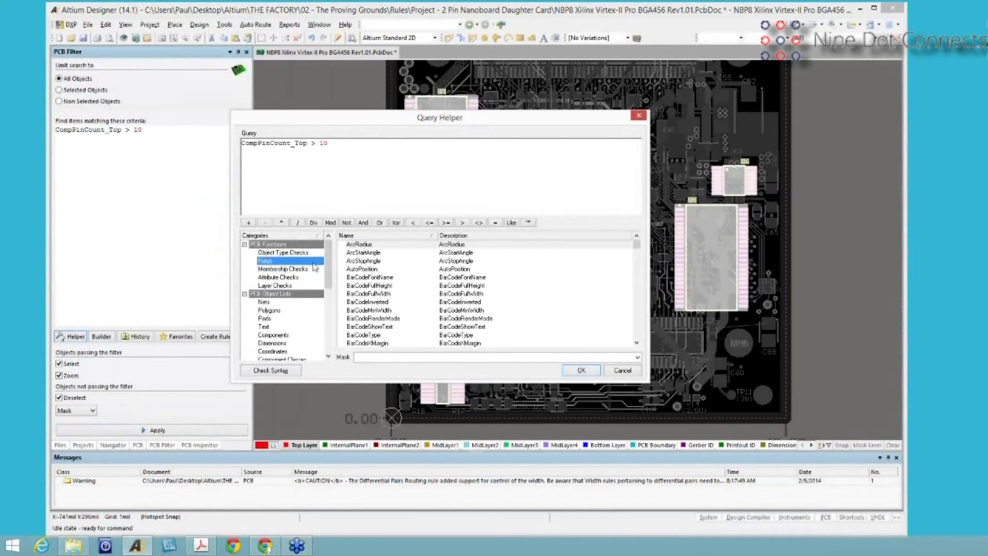
left_click(283, 269)
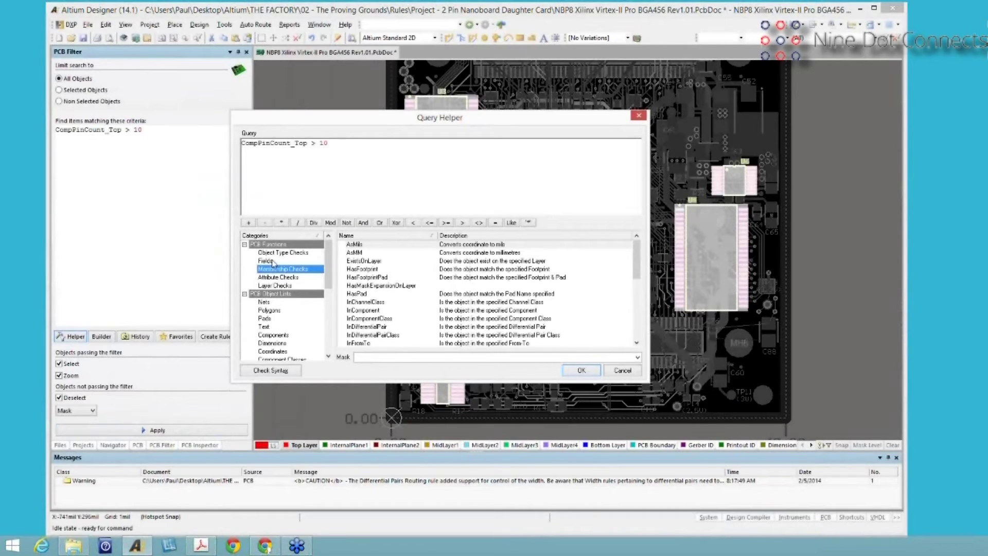
left_click(264, 303)
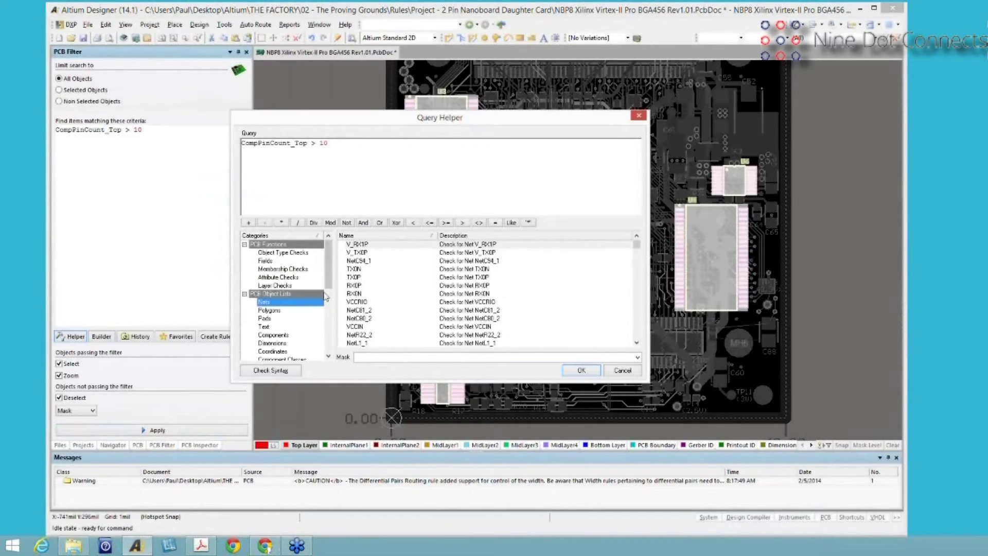
left_click(272, 310)
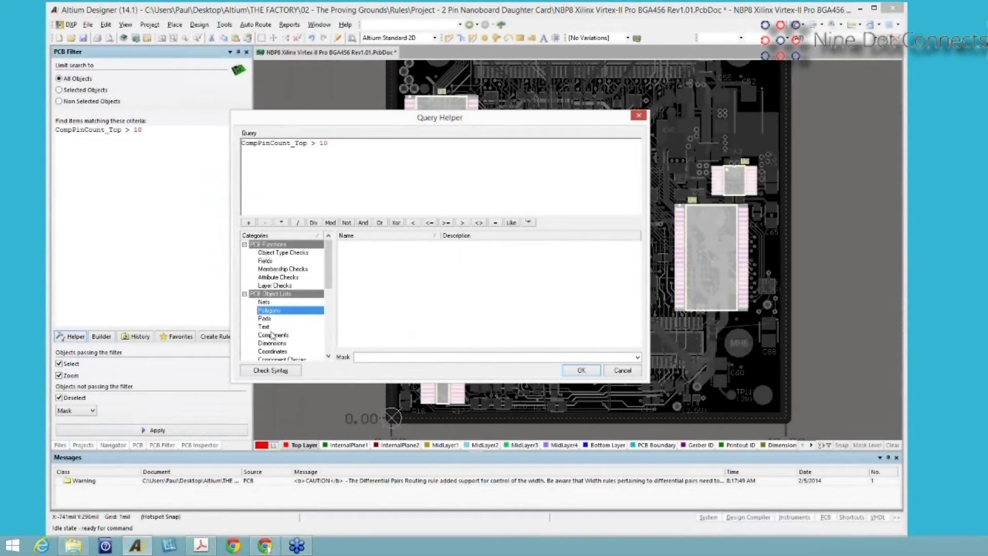
left_click(268, 327)
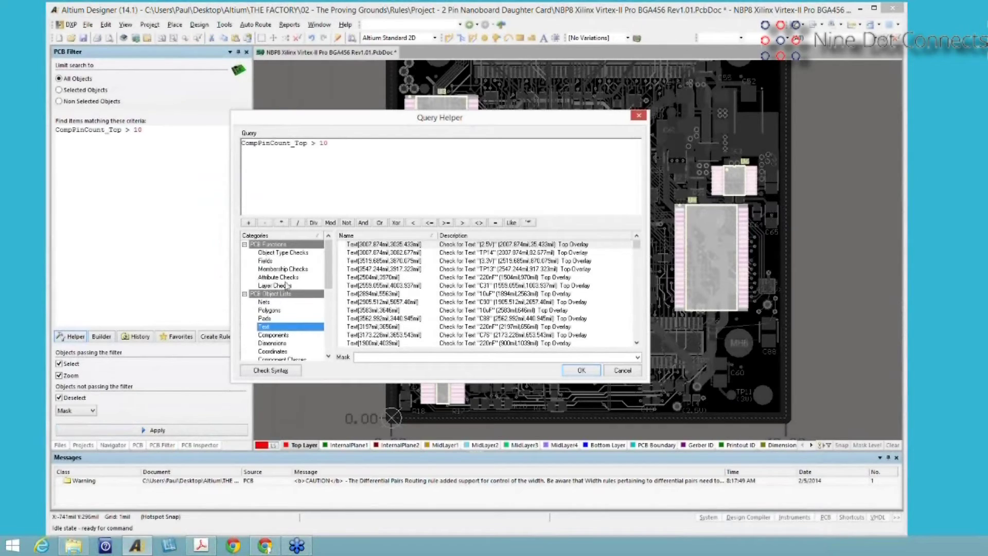
left_click(265, 260)
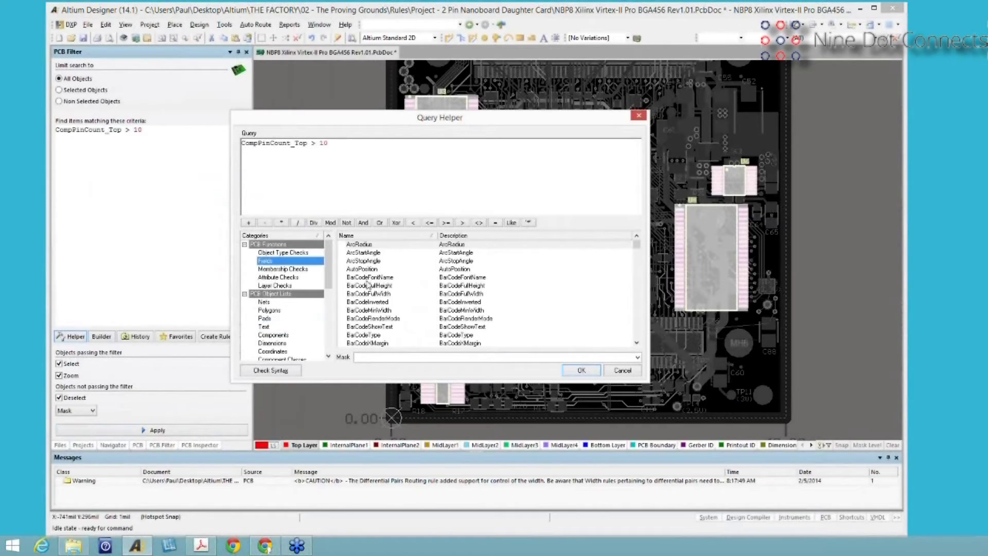
left_click(264, 318)
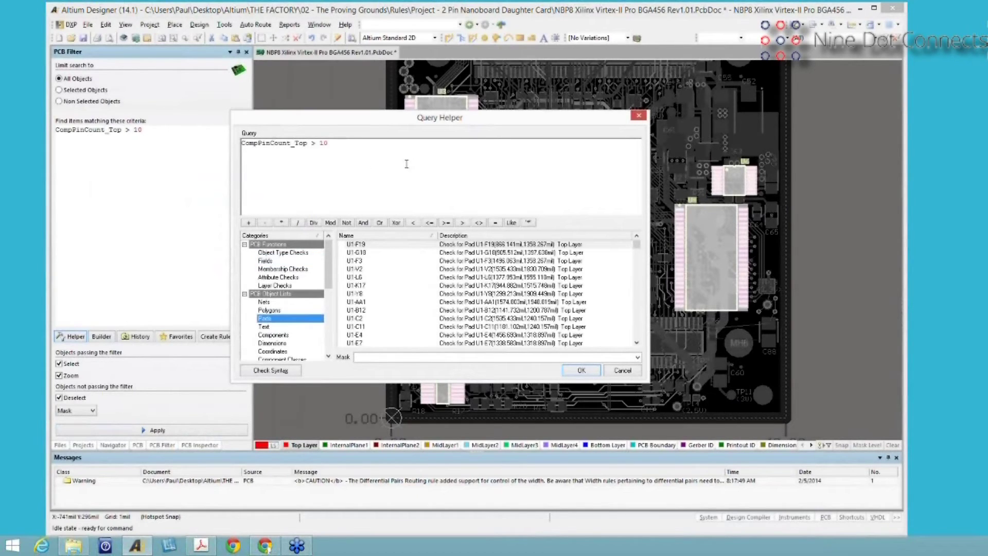
- Review the Arithmetic, Trigonometry, Exponential/Logarithmic, Aggregate and System categories of the System Functions and leave the Query Helper without changes
left_click_drag(328, 279, 318, 344)
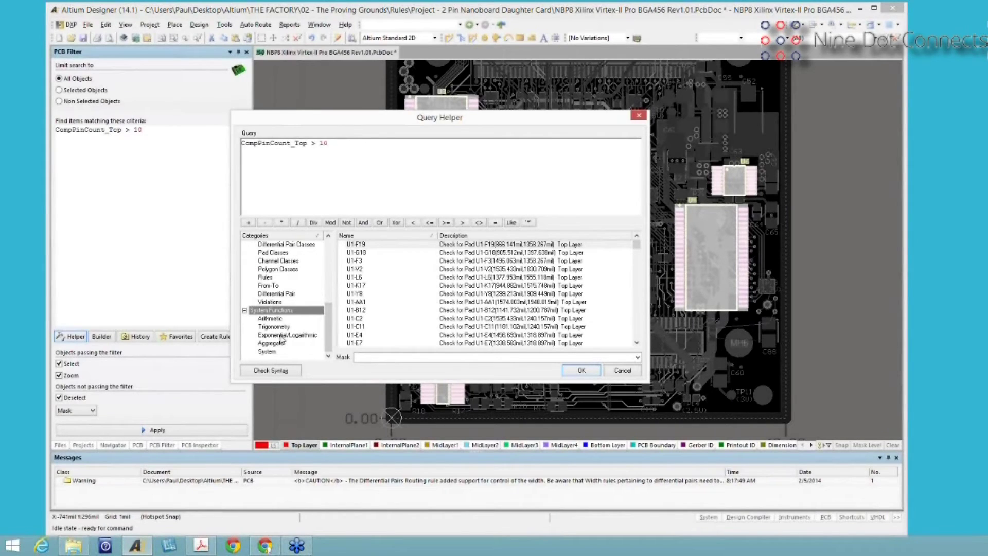
left_click(271, 319)
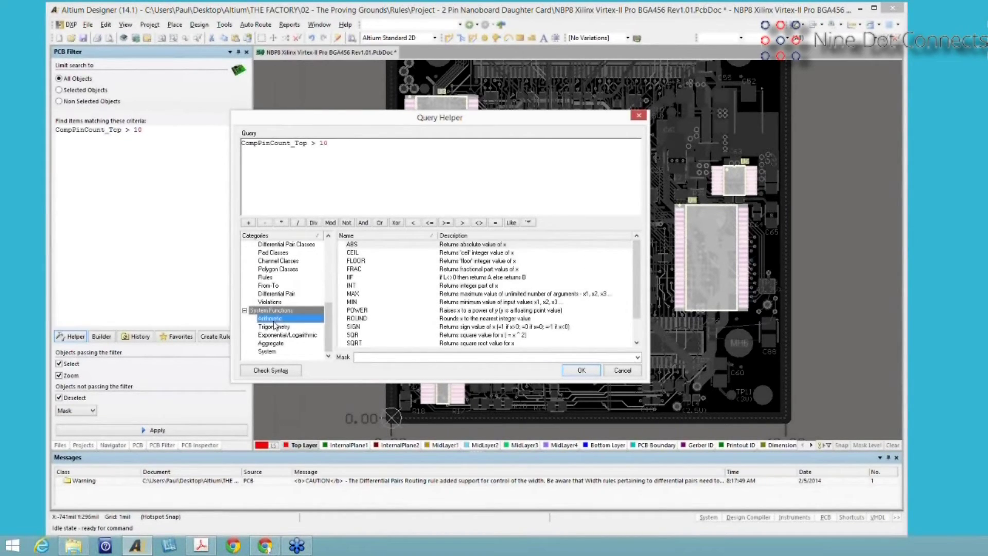
left_click(277, 327)
left_click(283, 335)
left_click(277, 344)
left_click(275, 352)
left_click(279, 327)
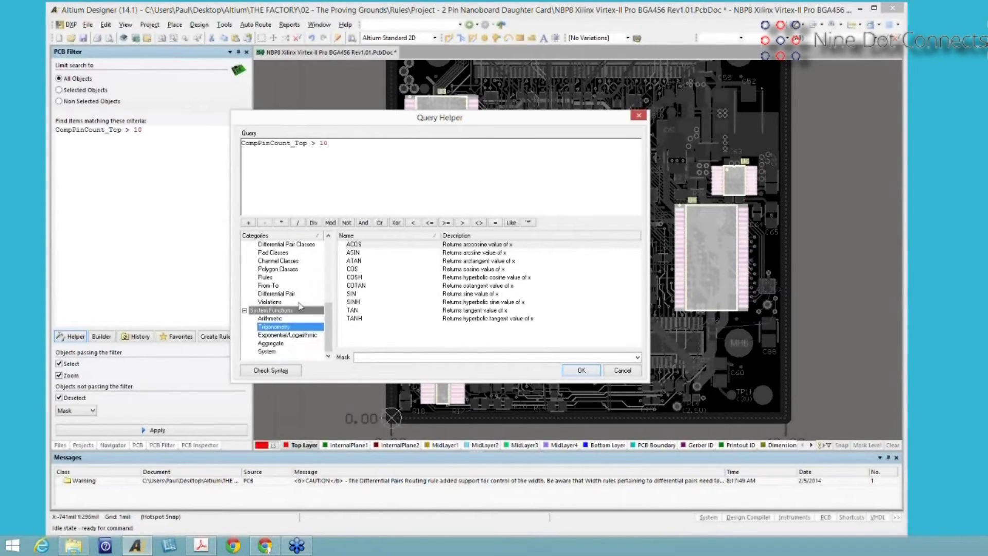
left_click(273, 319)
left_click(276, 334)
left_click(276, 343)
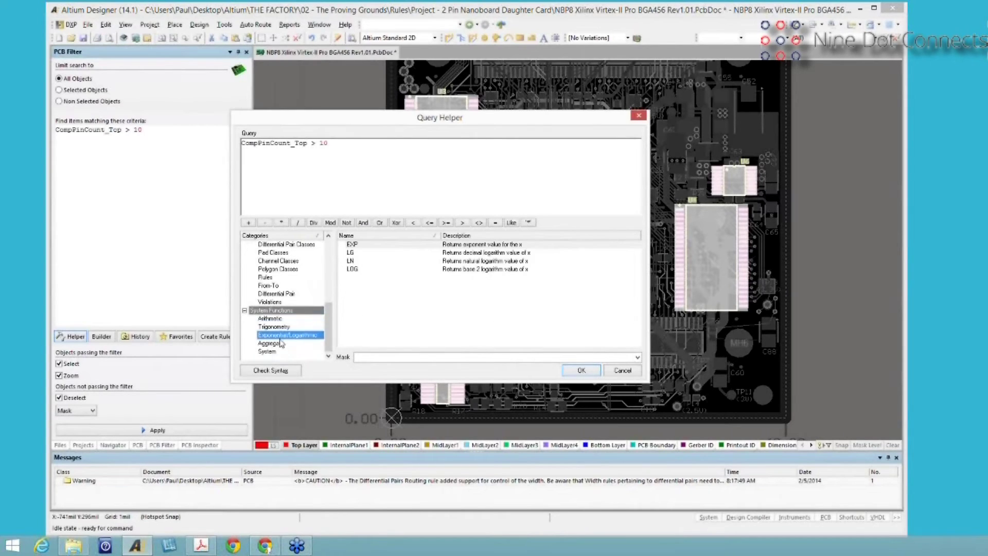
left_click(267, 350)
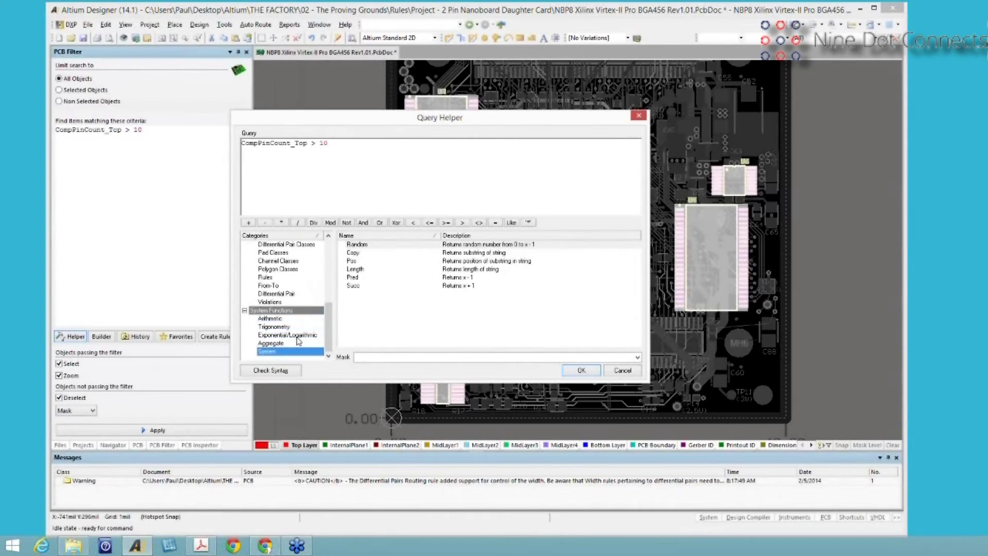
left_click(622, 370)
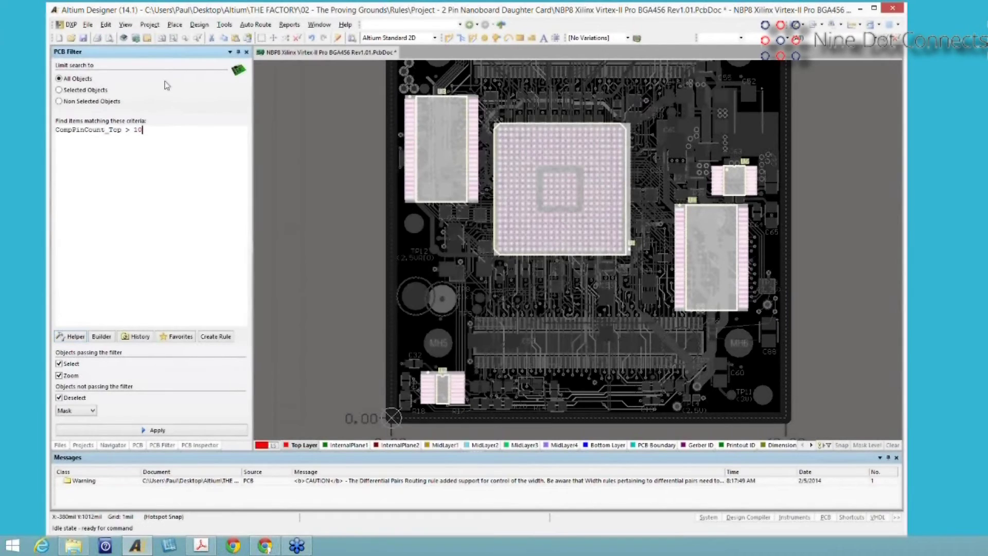
- Examine the microstrip impedance and trace width formulas of the board's layer stack, then leave both dialogs without changes
left_click(198, 25)
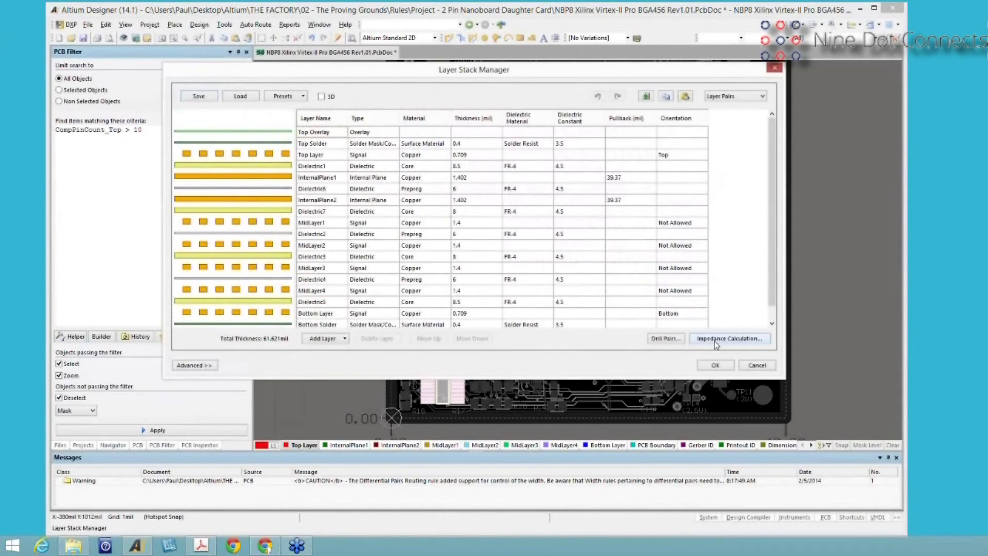
left_click(715, 341)
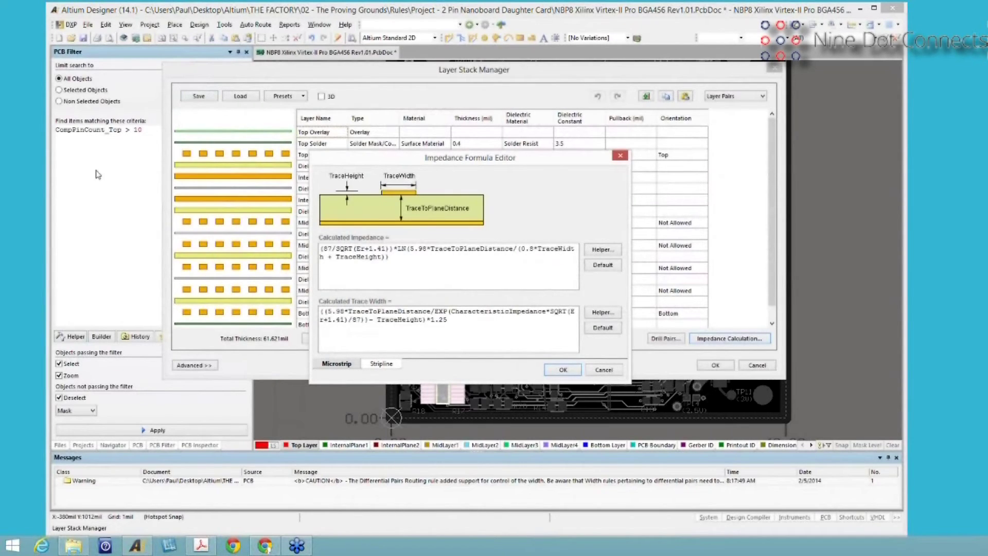
left_click(101, 152)
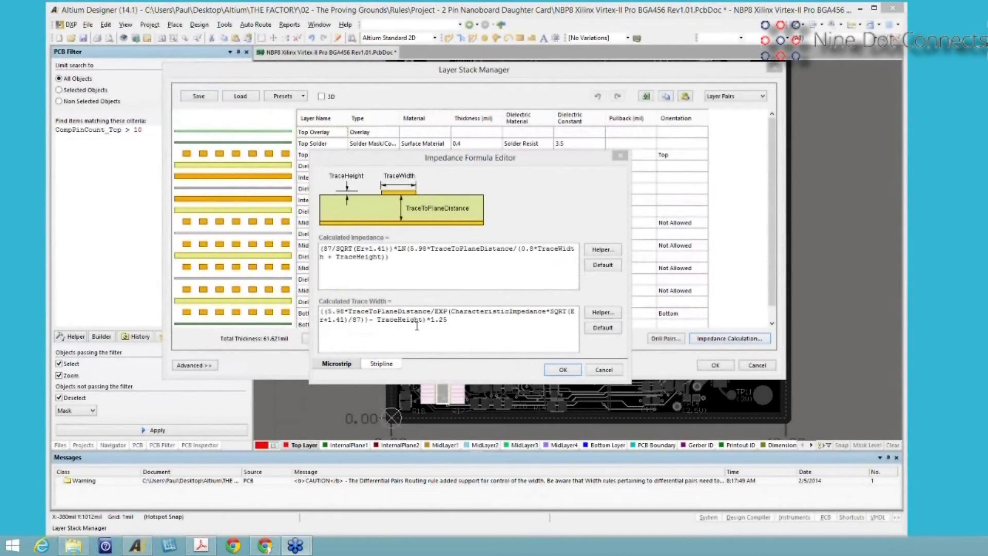
left_click(604, 370)
key("Escape")
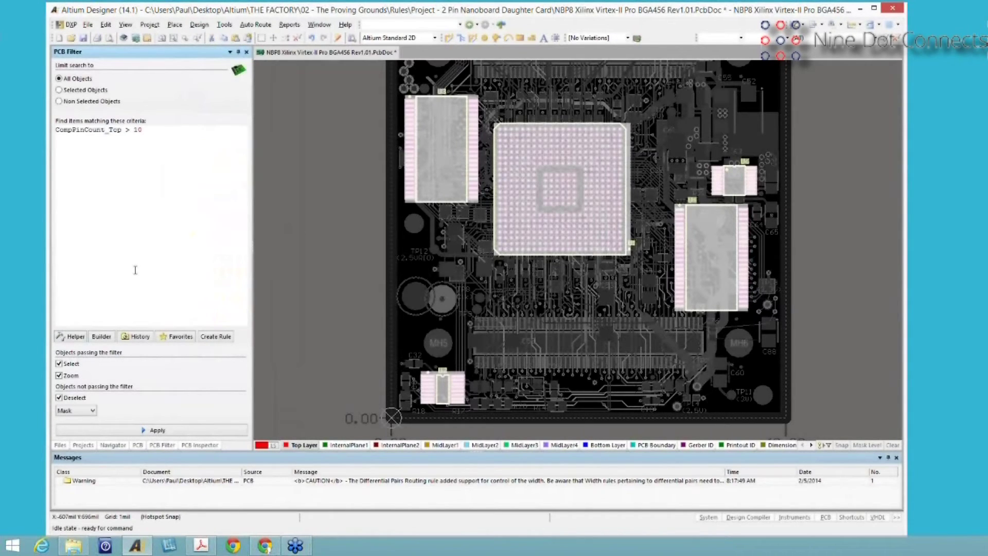
- Browse the expression history and favorites, and apply the Non Electrical Holes favorite, IsPad And (Not IsElectrical), as the PCB filter
left_click(140, 339)
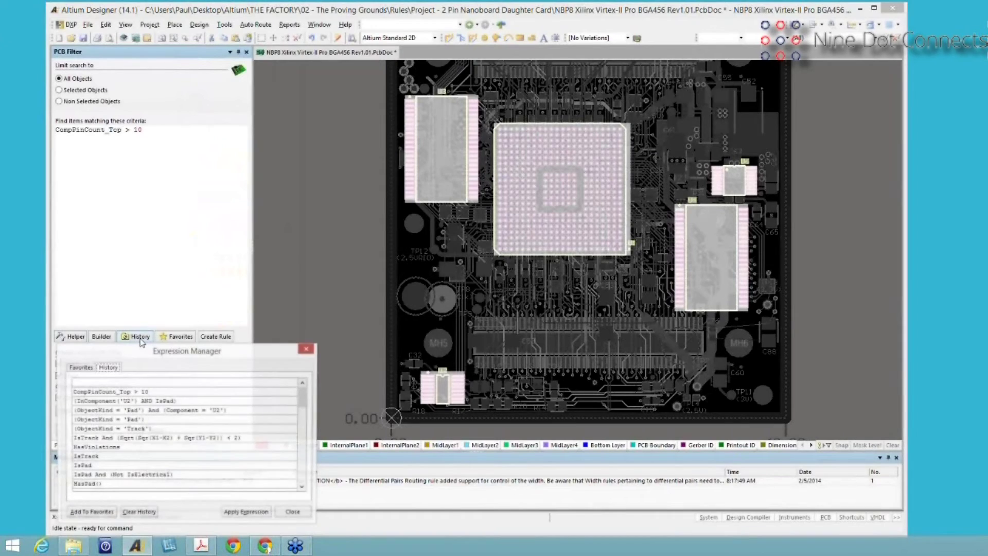
left_click_drag(157, 346, 358, 151)
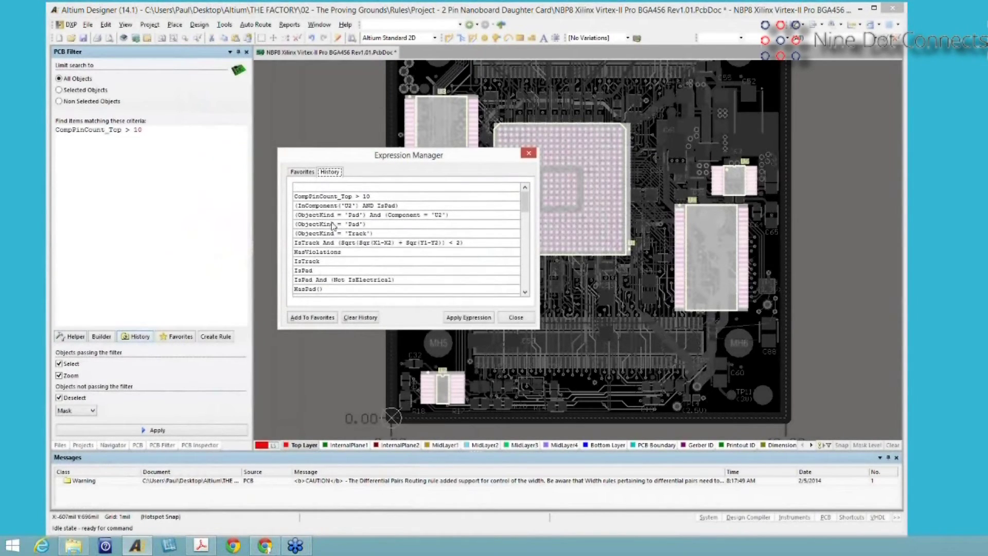
mouse_move(526, 206)
left_mouse_down()
mouse_move(525, 291)
mouse_move(524, 205)
left_mouse_up()
left_click(374, 206)
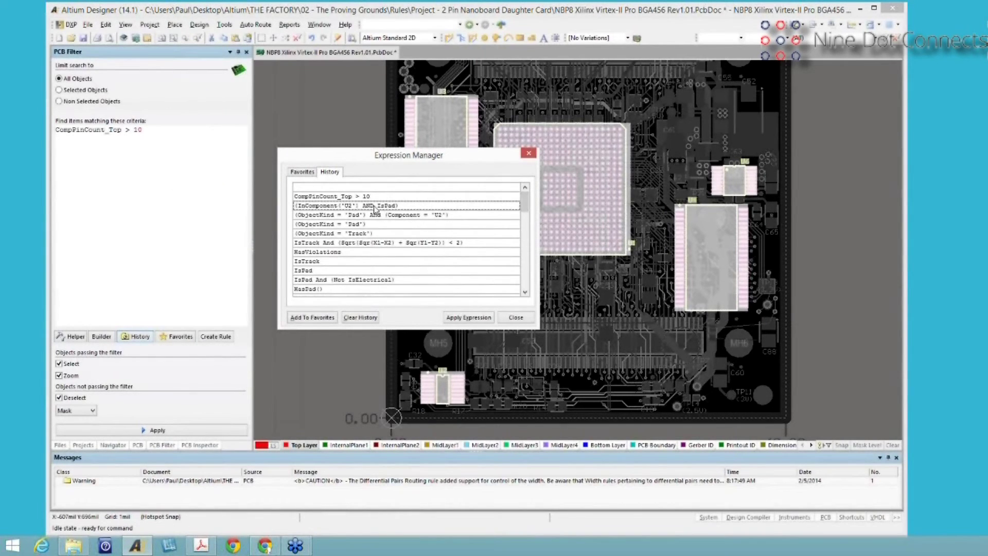
left_click(303, 173)
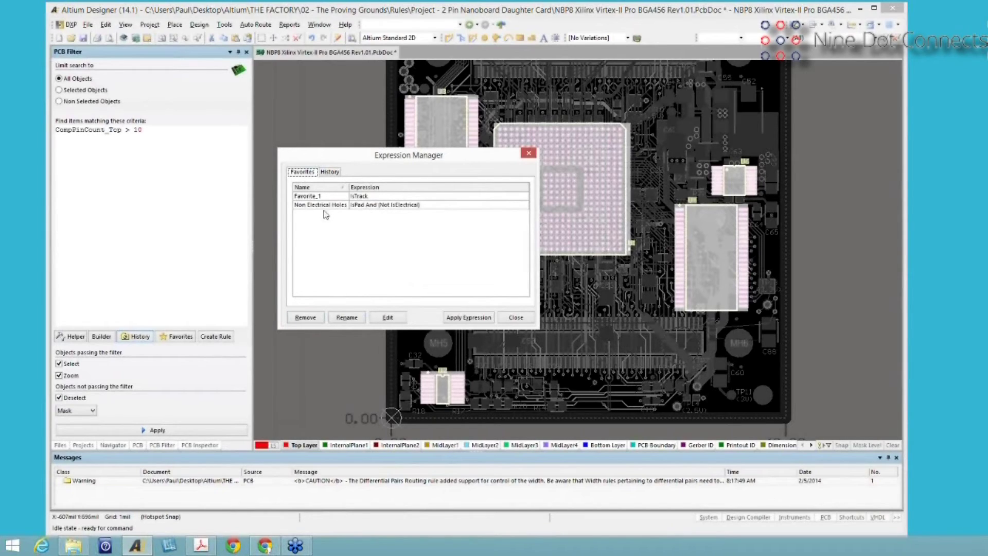
left_click(368, 205)
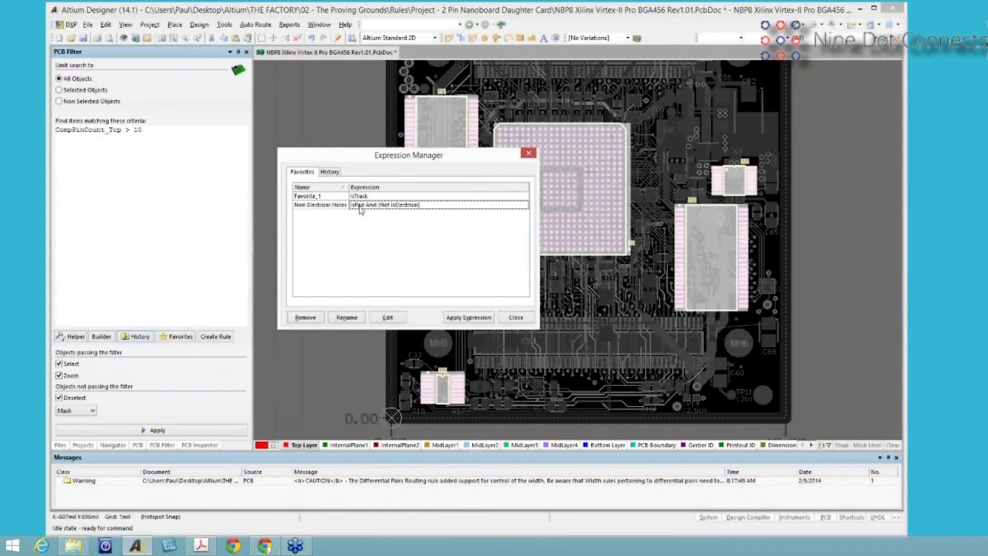
left_click(469, 319)
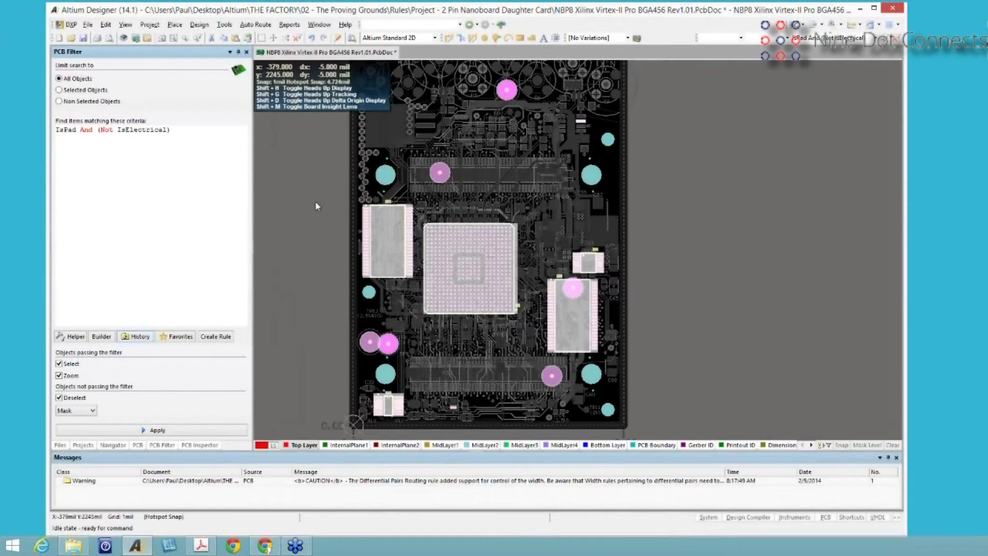
- Open the favorites organizer from the board's filter commands, review its favorites and expression history, and close it without changes
key("y")
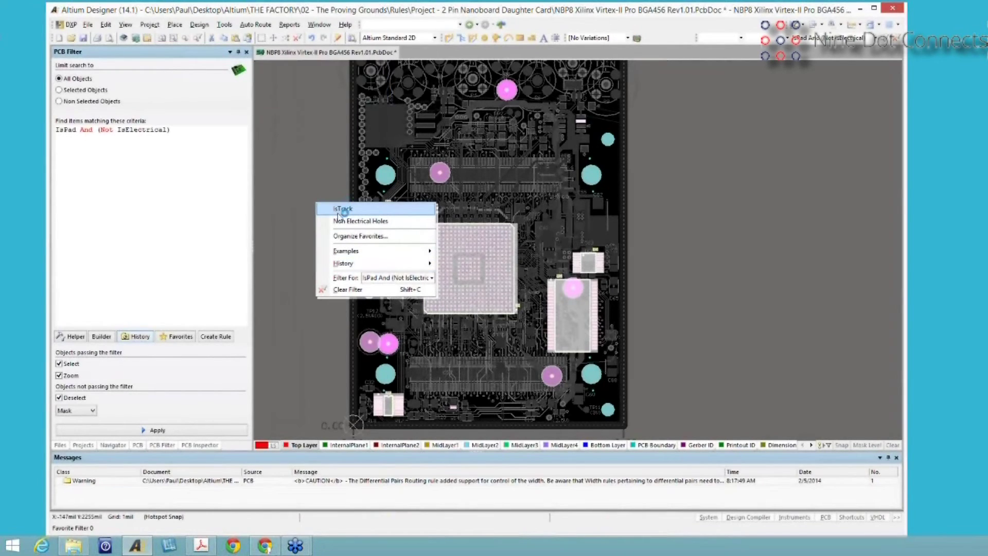
left_click(349, 238)
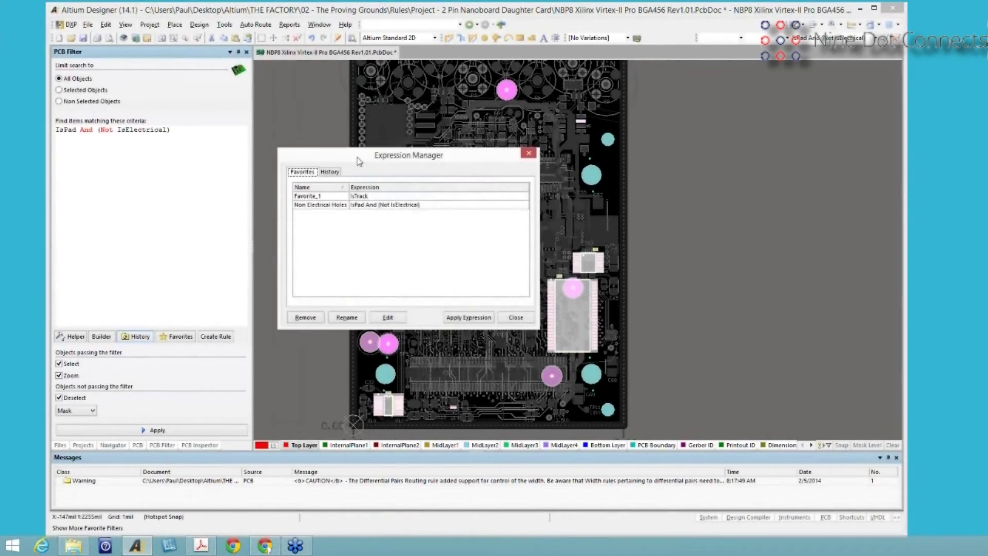
left_click(332, 172)
left_click(305, 173)
left_click(512, 321)
- Apply the example filter "Tracks less than 2 units long" to the board and toggle the heads-up display
mouse_move(327, 336)
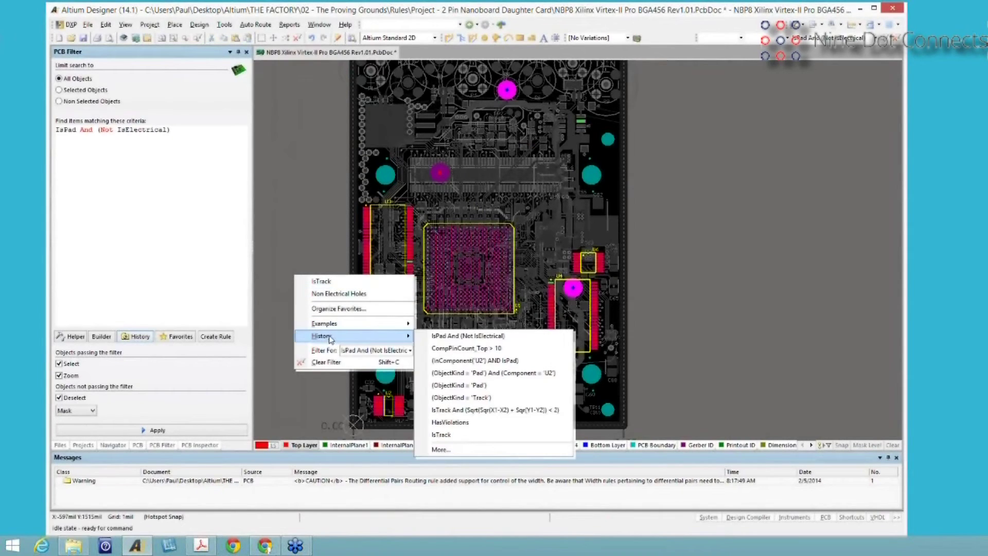
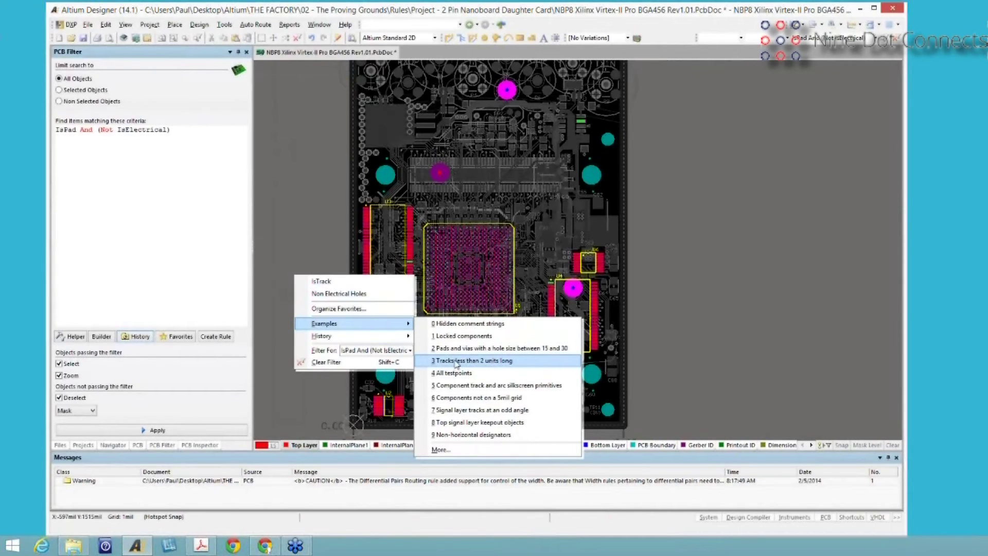
left_click(456, 360)
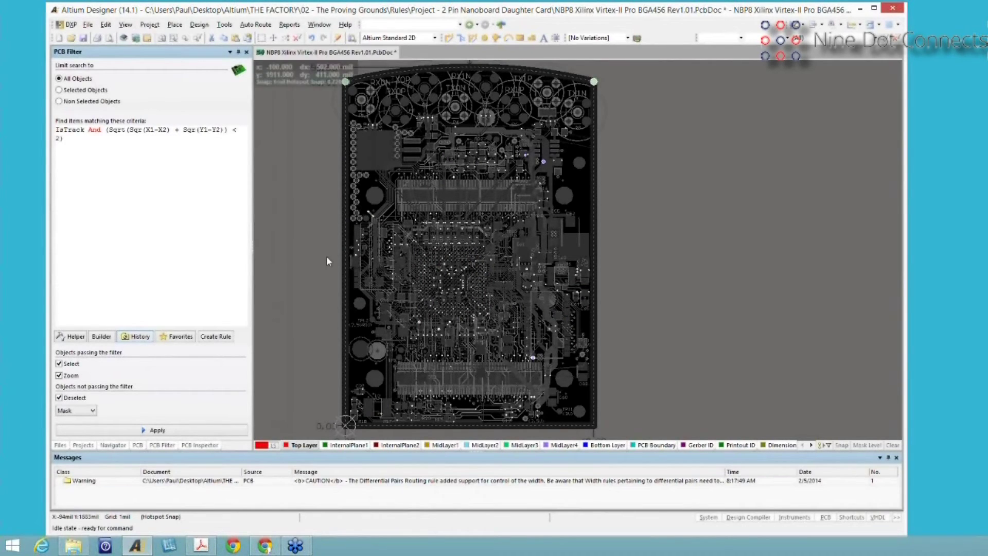
key("shift+h")
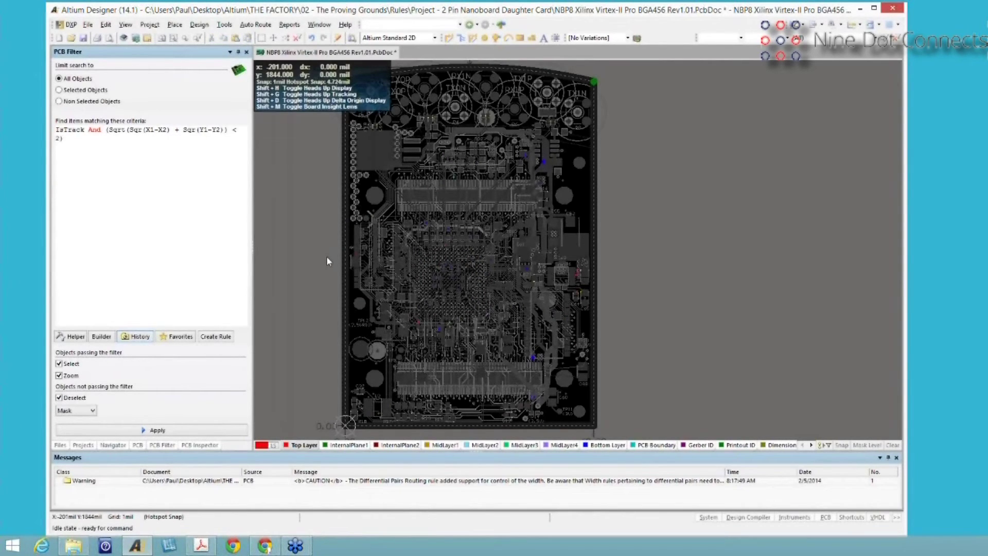
- Examine the properties of the very short VCC track on pad 11 without changing them, and review the filter's track-length query
scroll(326, 255, "up", 4, "ctrl")
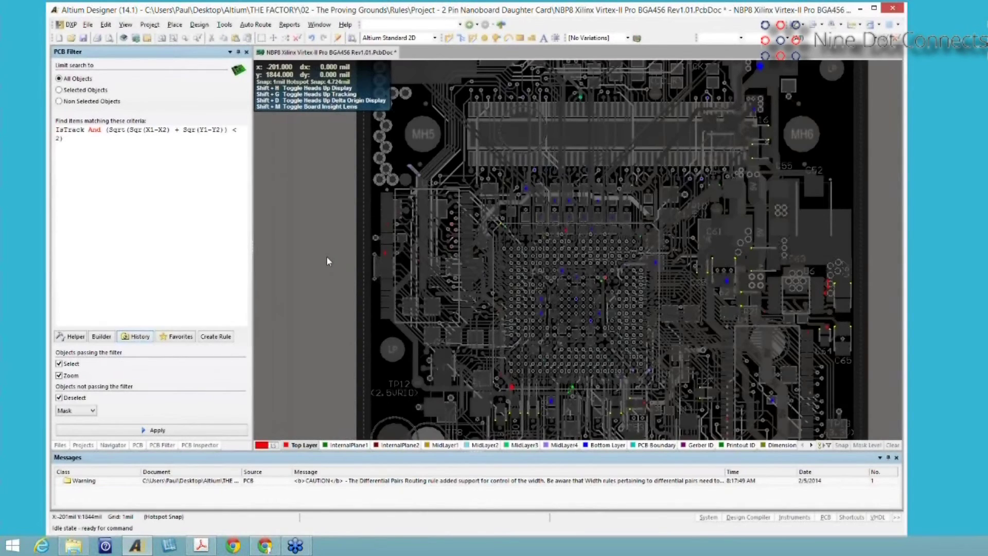
right_click_drag(371, 244, 376, 299)
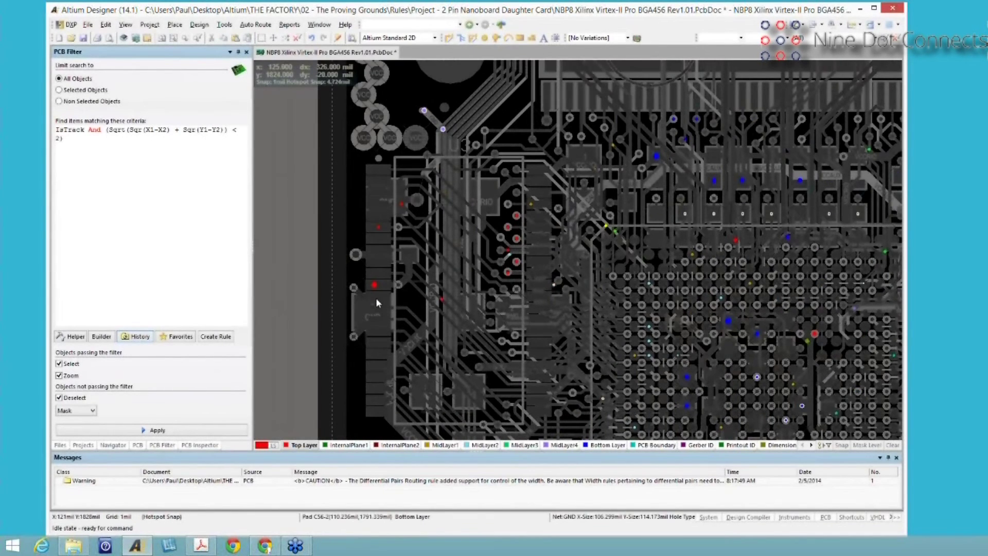
scroll(376, 303, "up", 3, "ctrl")
scroll(375, 301, "up", 2, "ctrl")
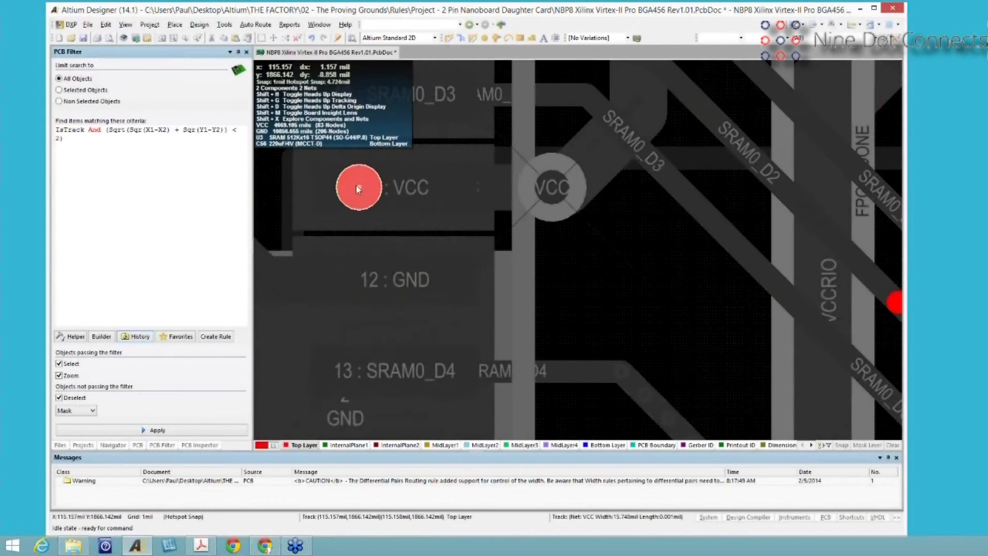
double_click(359, 189)
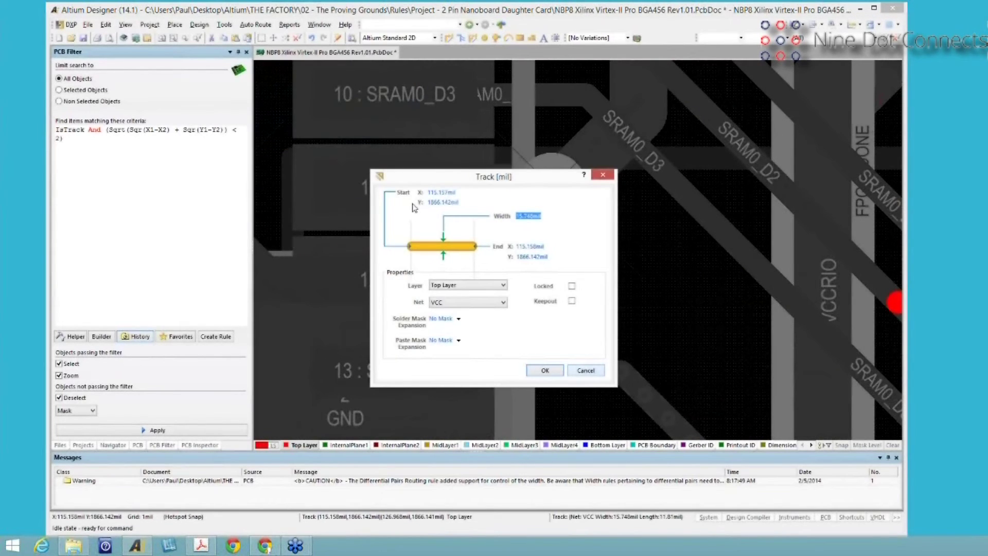
key("Escape")
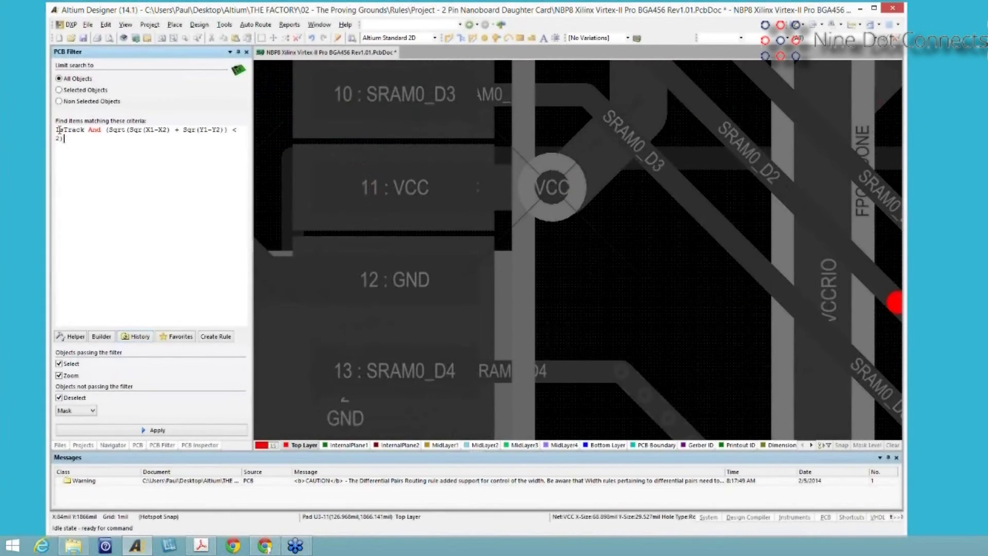
left_click_drag(64, 139, 56, 129)
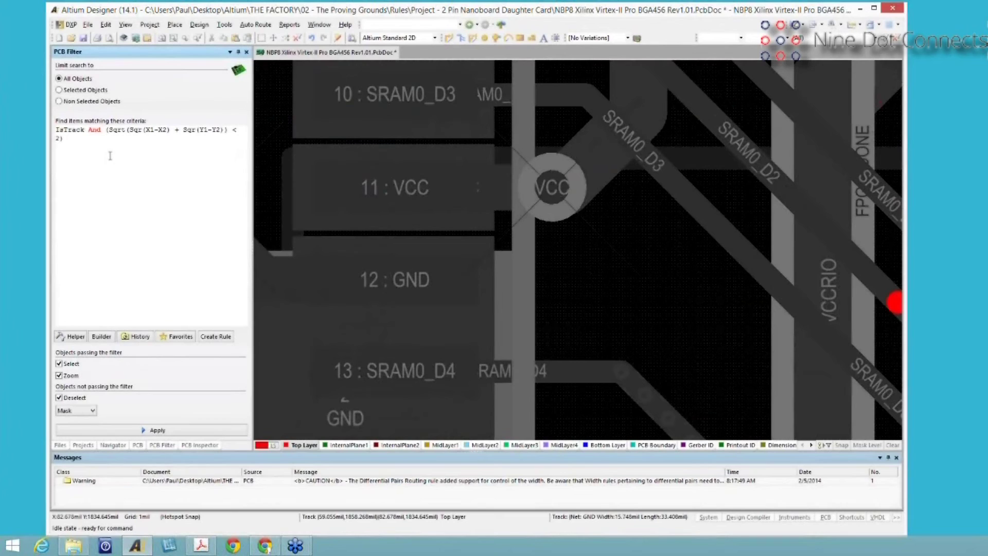
- Review the list of clearance design rules and the net class queries of the TX1, RX1, RX0 and TX0 rules, then leave without changes
left_click(201, 24)
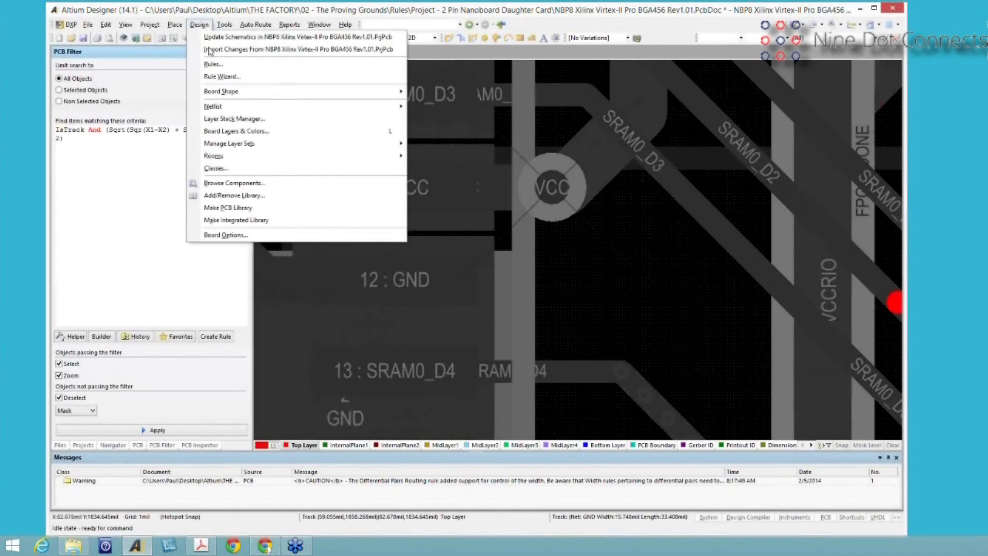
left_click(214, 66)
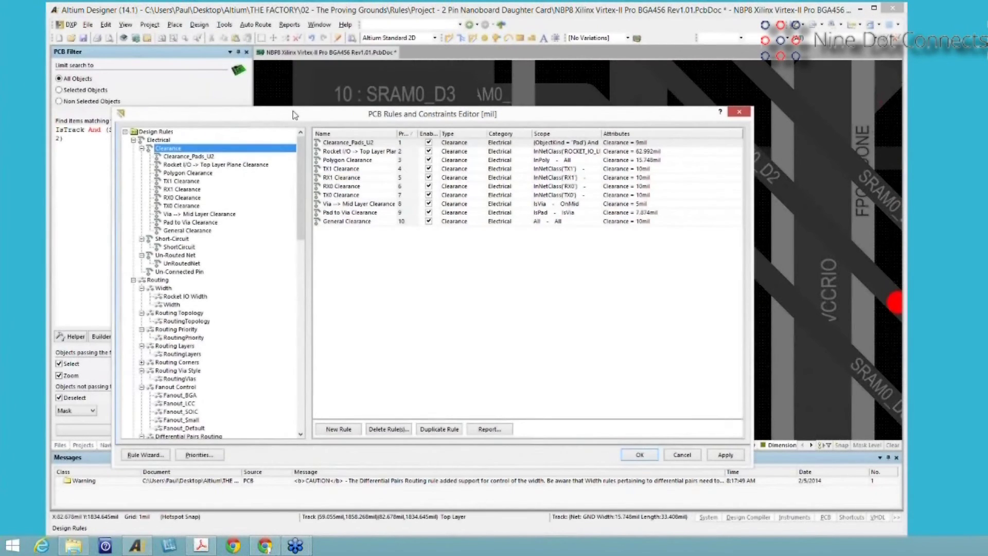
left_click(204, 177)
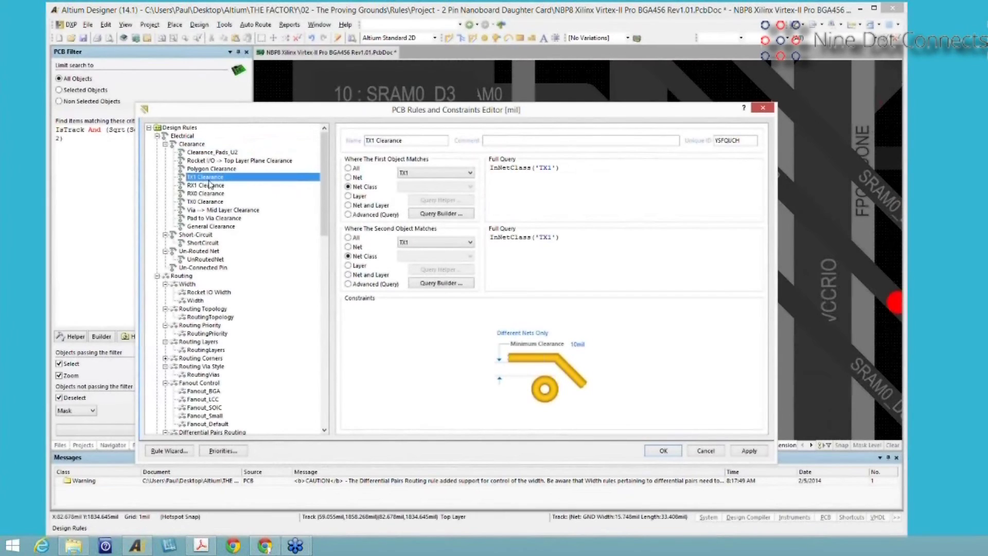
left_click(196, 145)
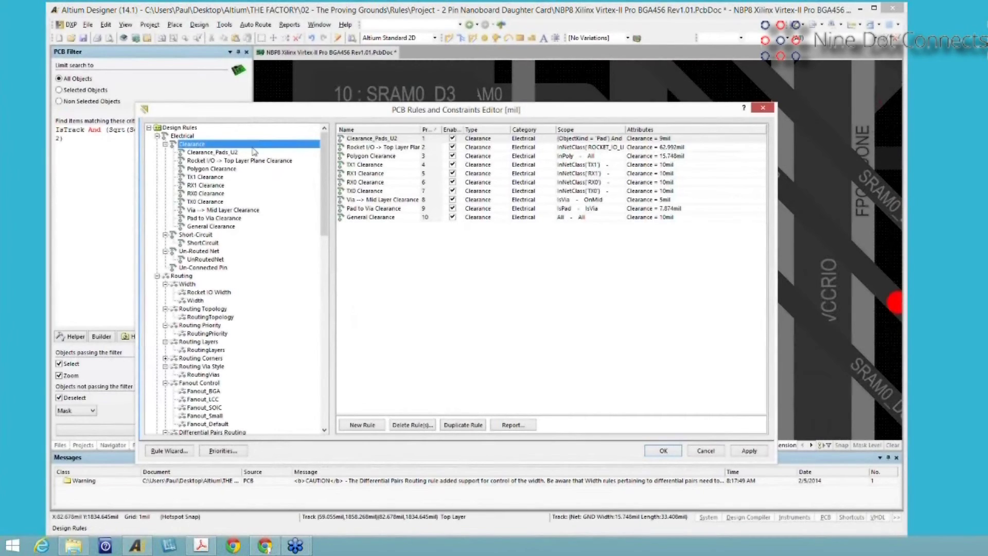
left_click(202, 177)
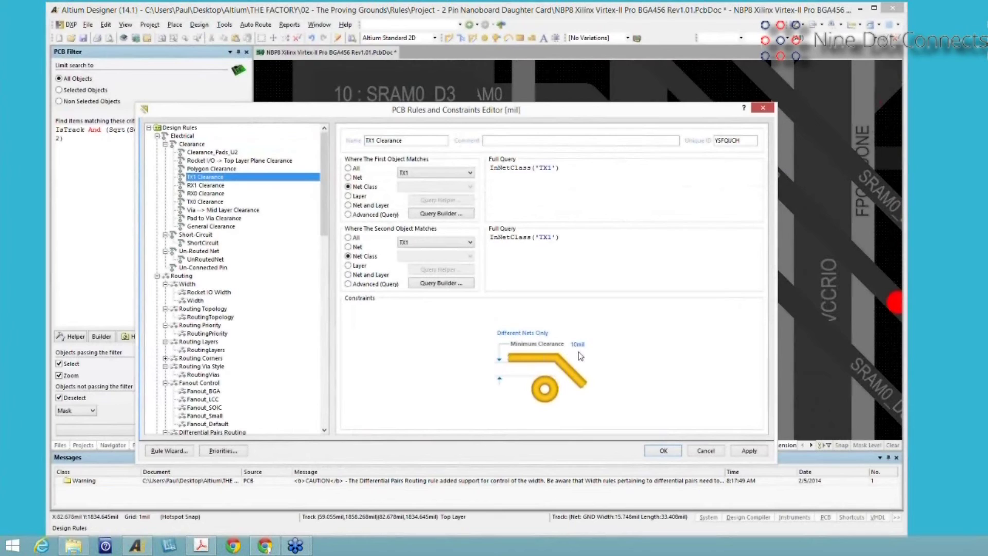
left_click(196, 185)
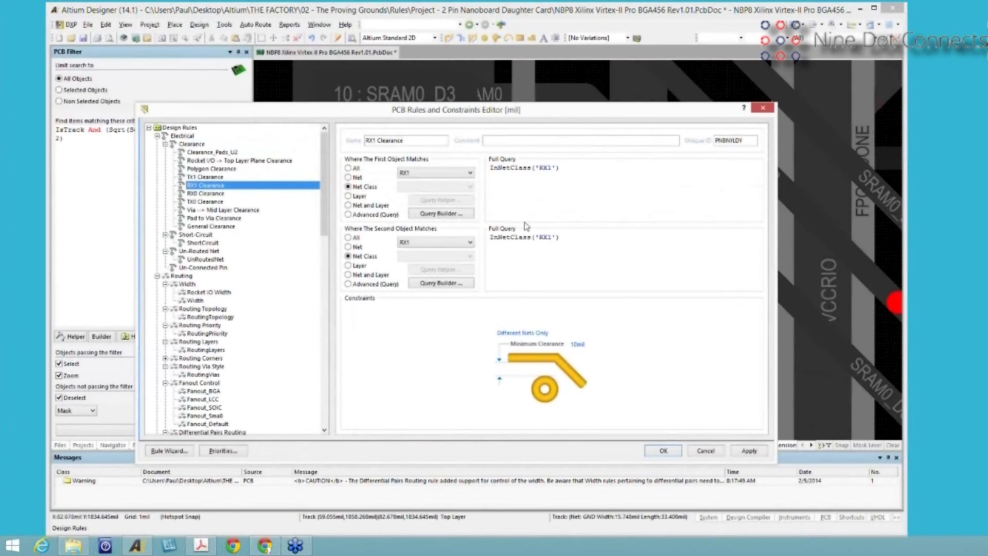
left_click(209, 195)
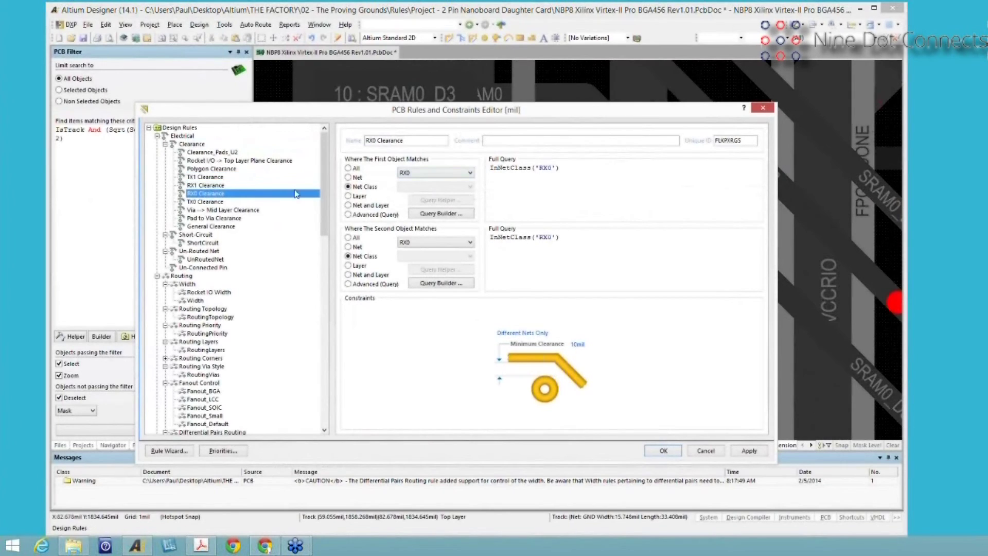
left_click(251, 201)
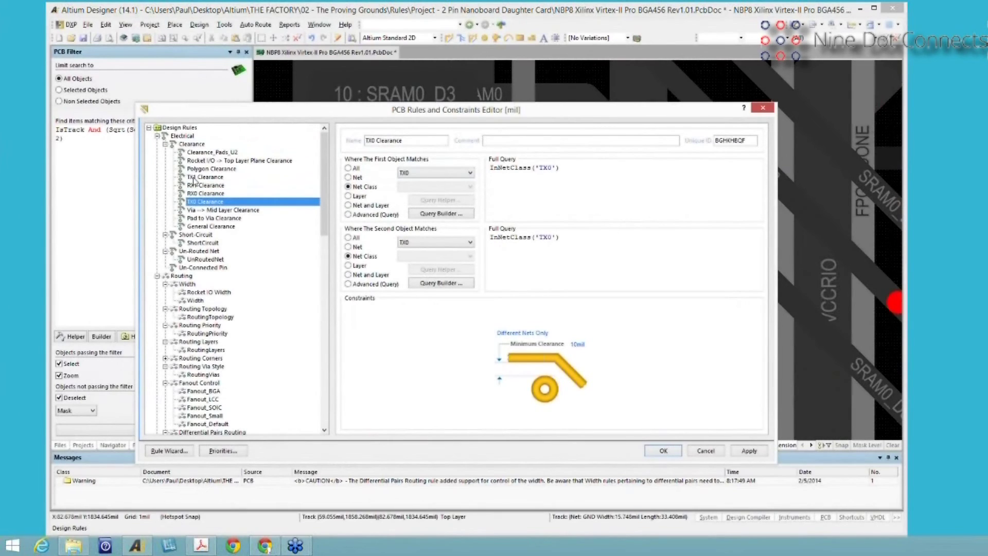
left_click(247, 177)
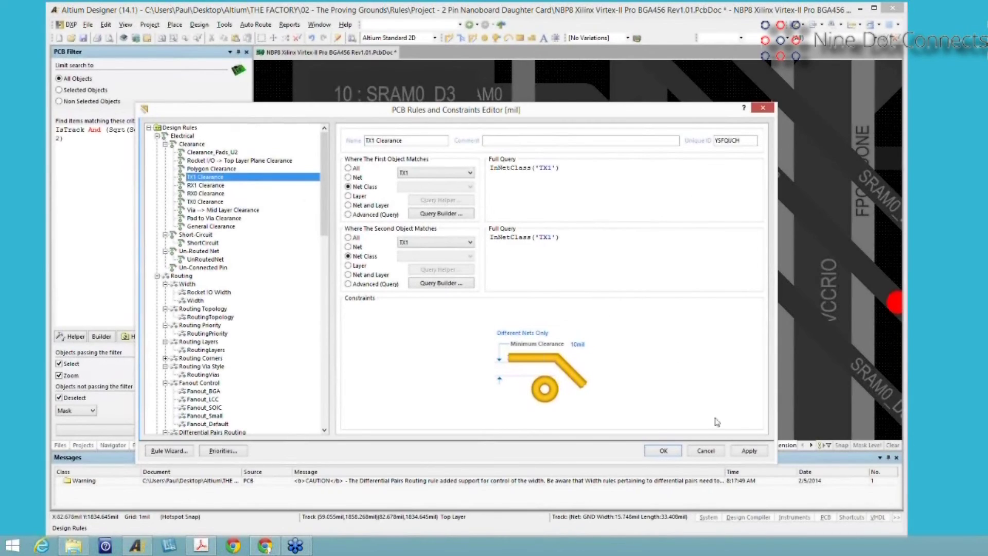
left_click(705, 451)
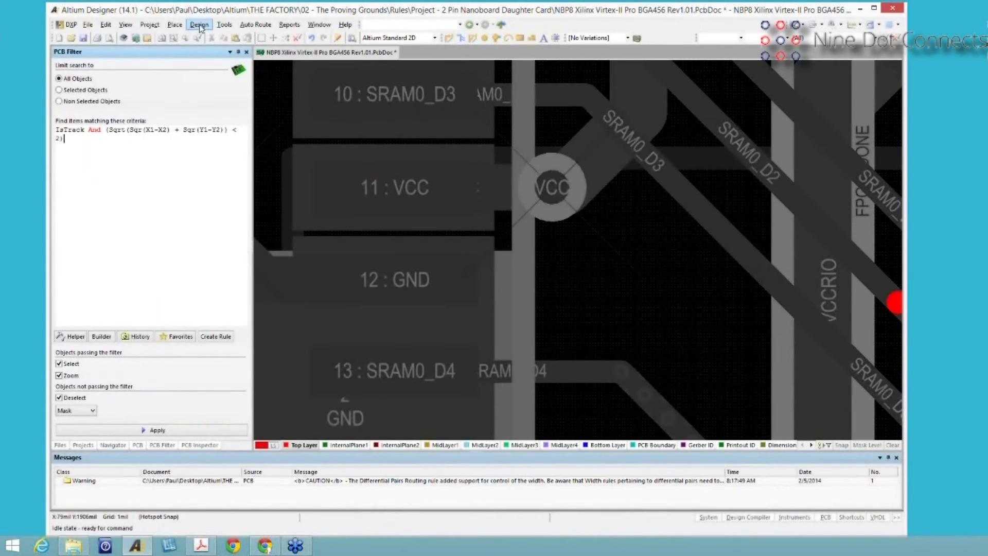
- Open the board's object class explorer, widen the class tree and review the existing net classes
left_click(199, 25)
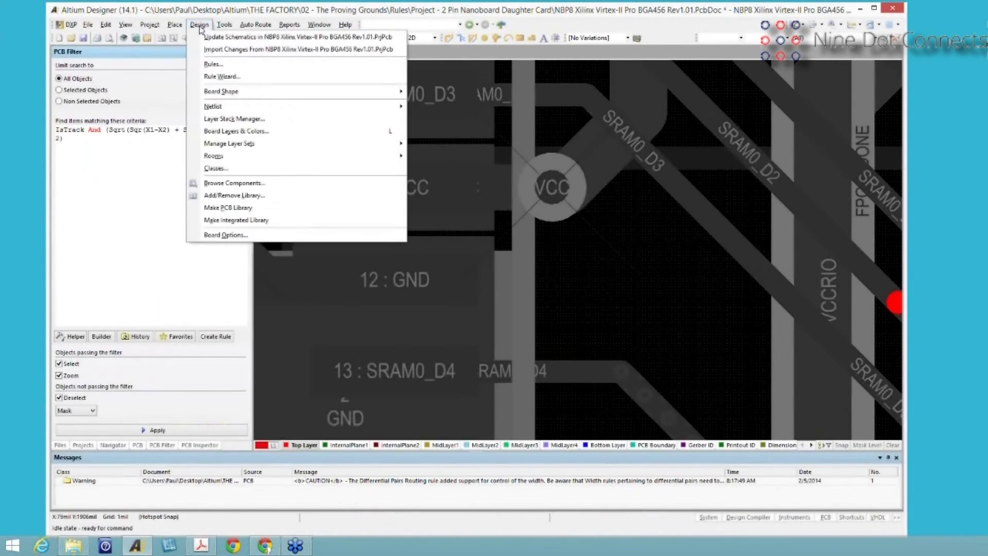
left_click(215, 170)
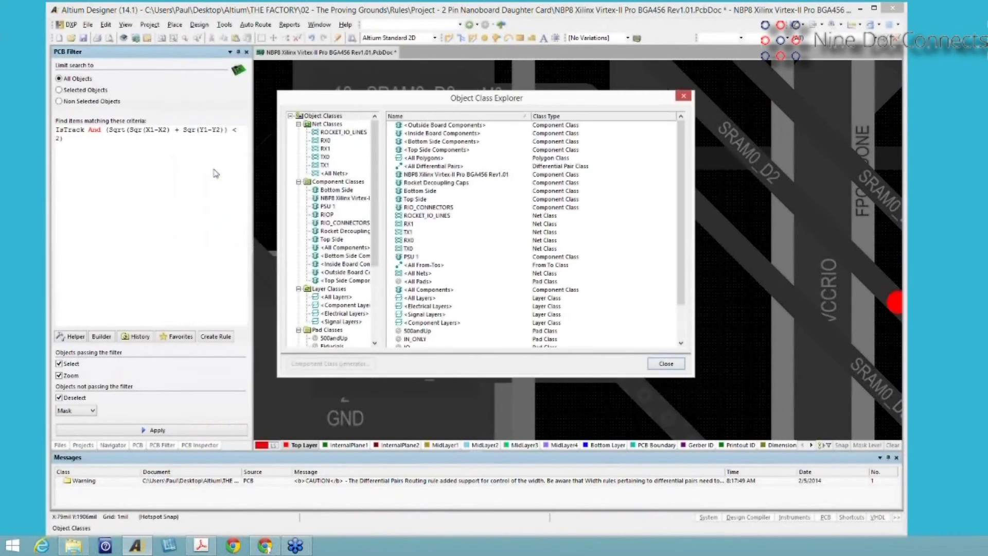
left_click_drag(382, 177, 461, 183)
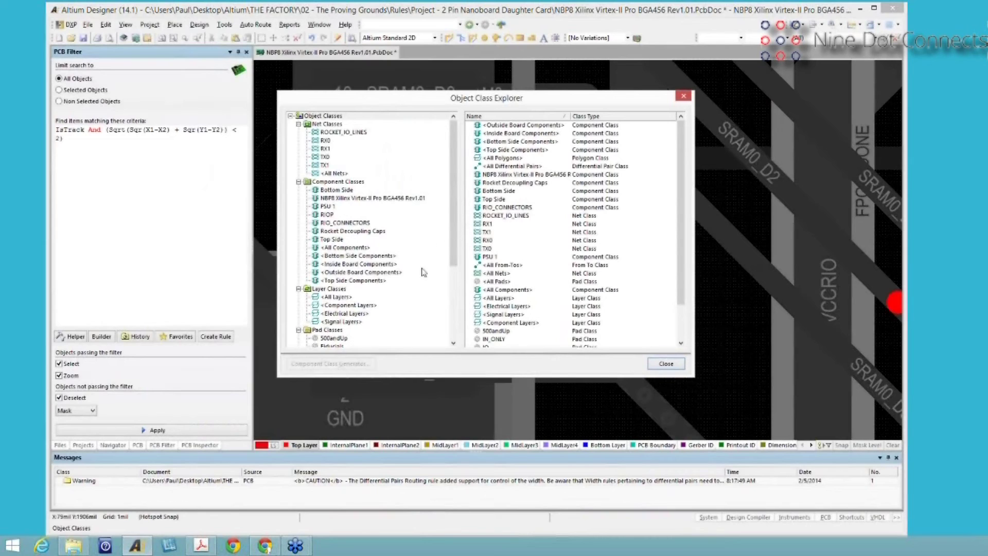
left_click_drag(453, 234, 455, 208)
left_click(323, 124)
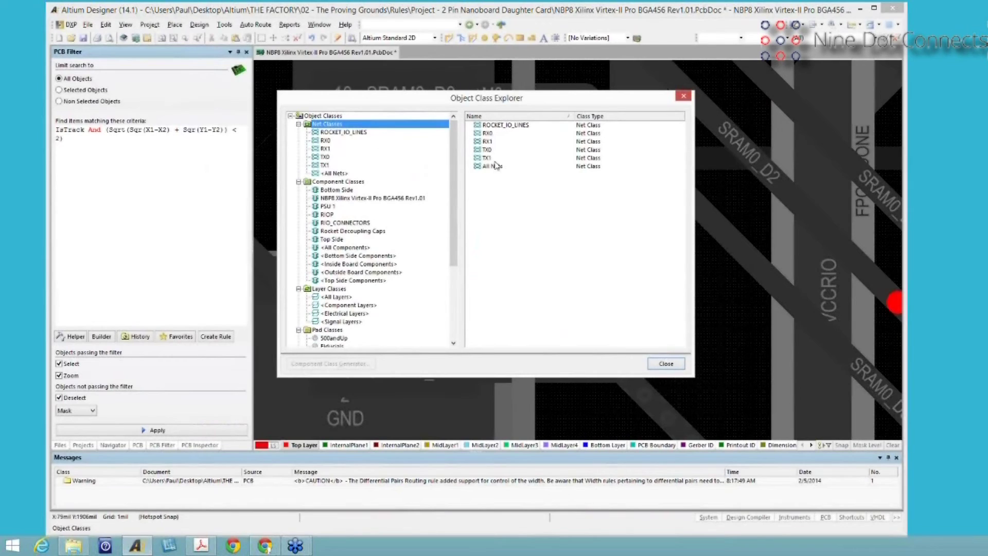
left_click(486, 141)
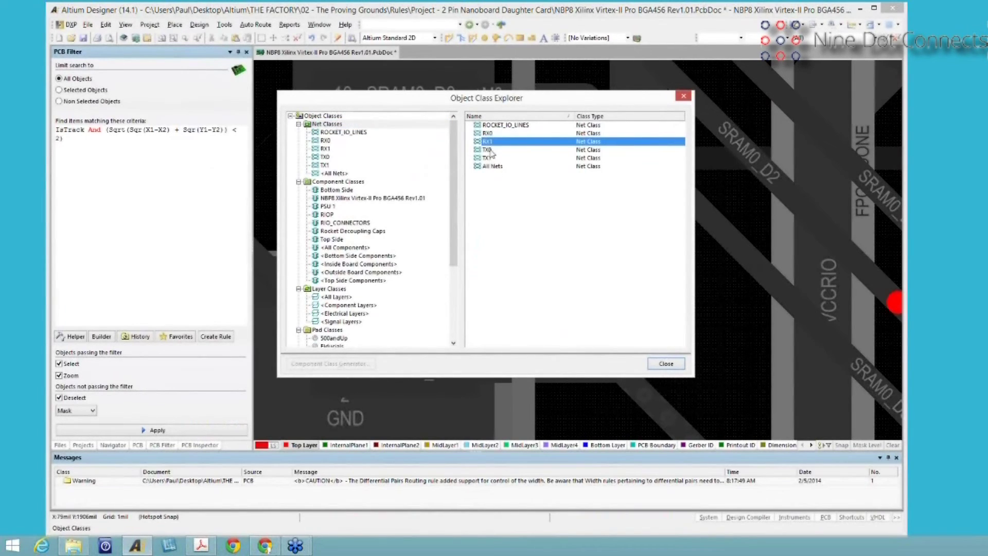
left_click(491, 167)
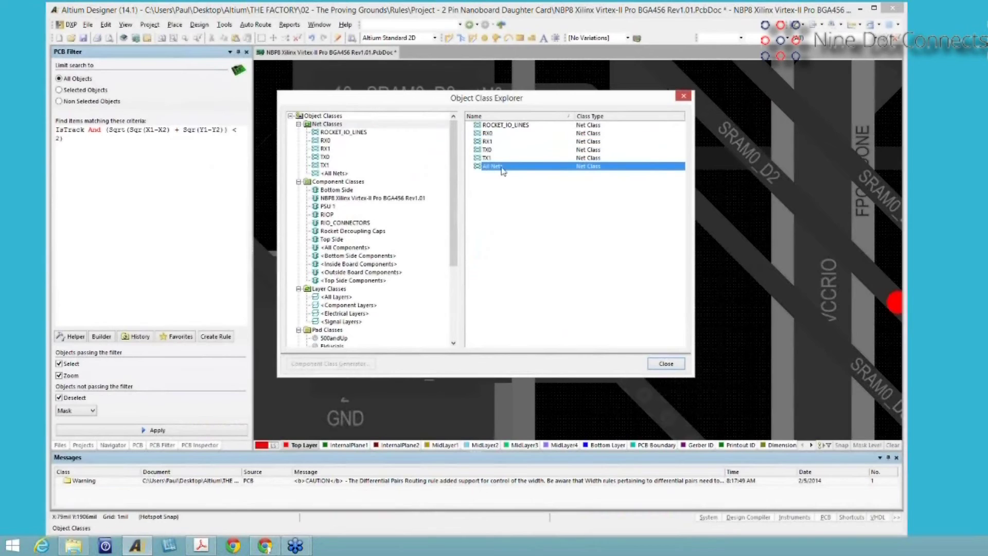
- Add a new net class and rename it VCC
right_click(327, 125)
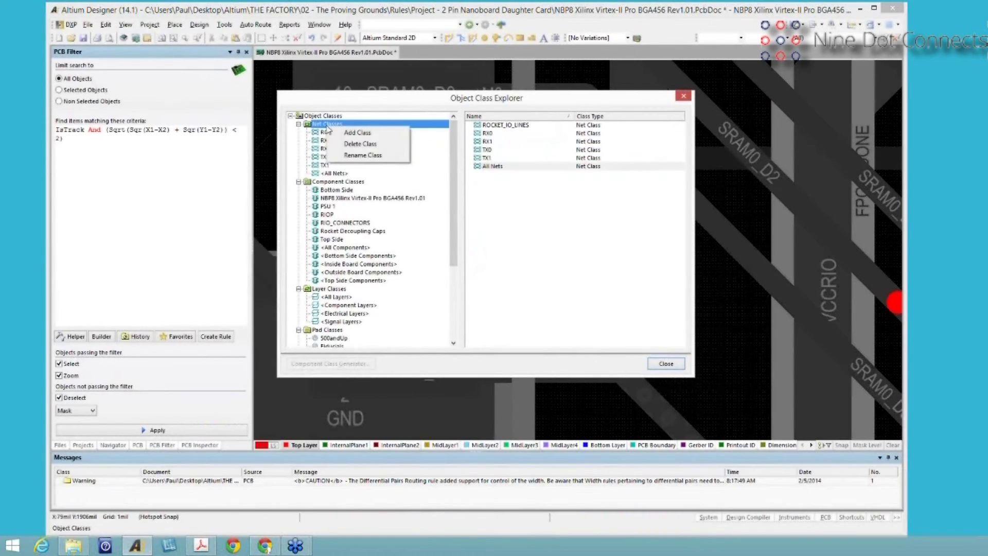
left_click(349, 135)
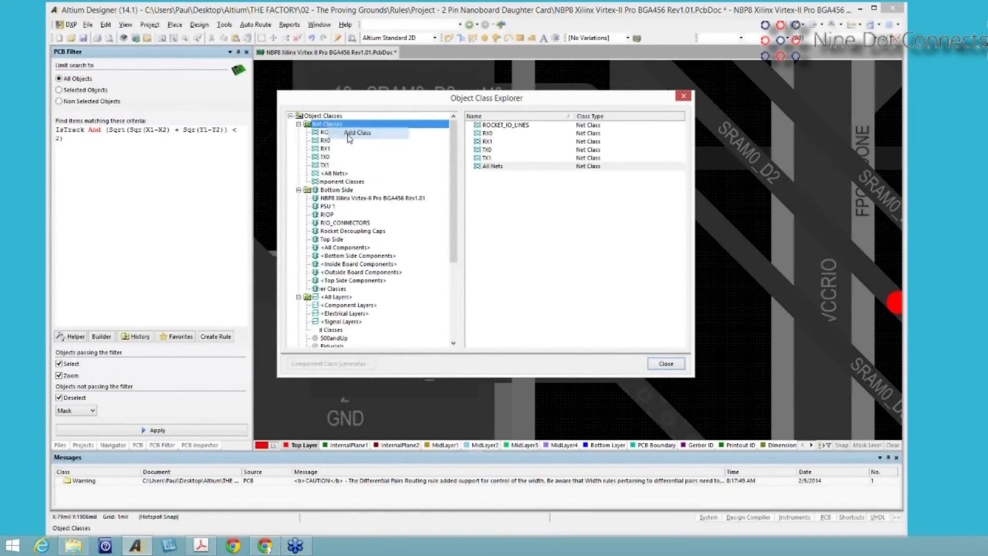
left_click(489, 175)
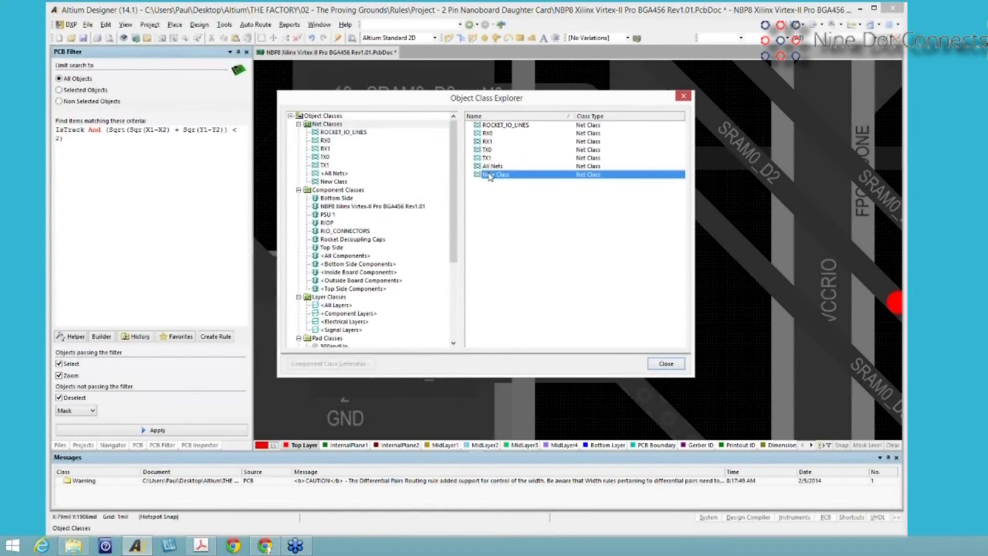
double_click(488, 177)
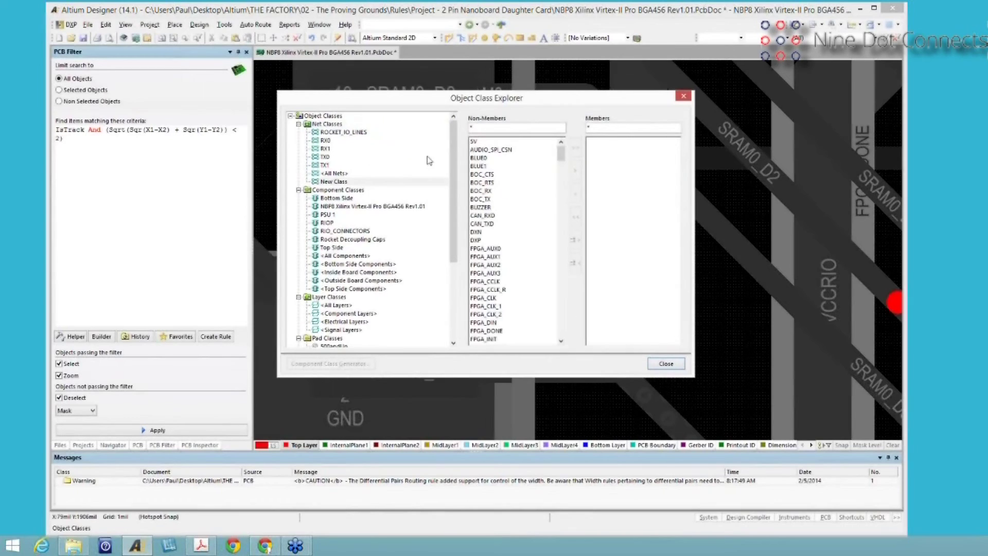
right_click(337, 183)
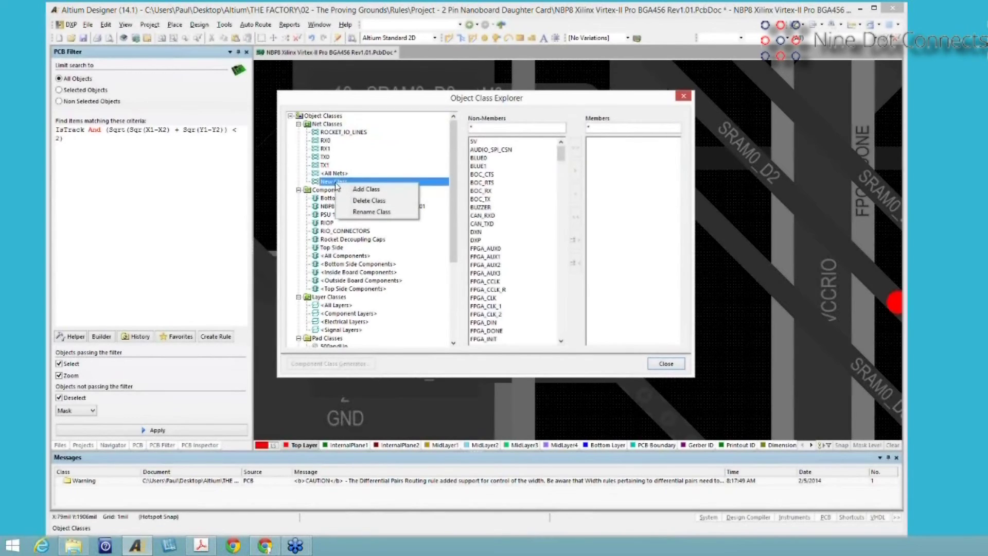
left_click(369, 211)
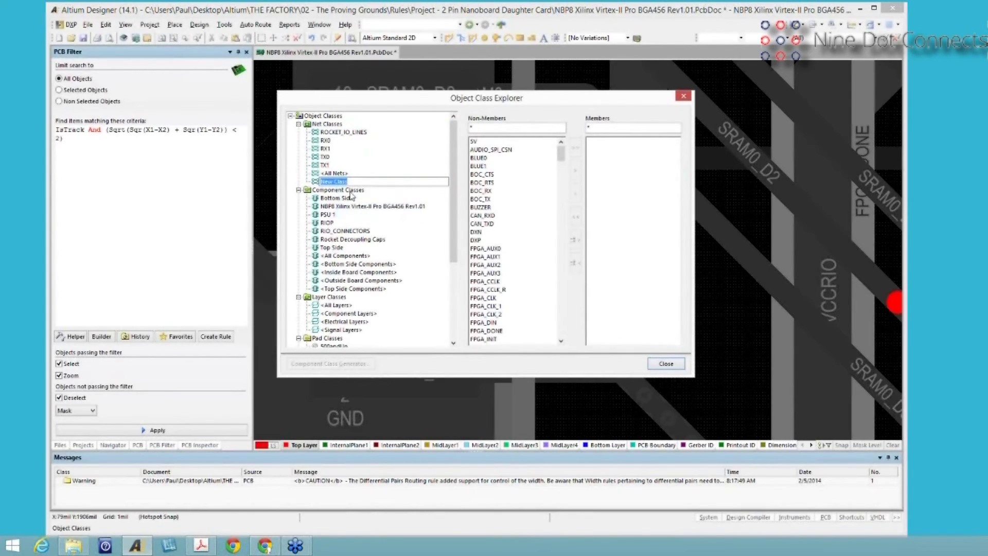
type("VCC")
key("Return")
left_click(381, 172)
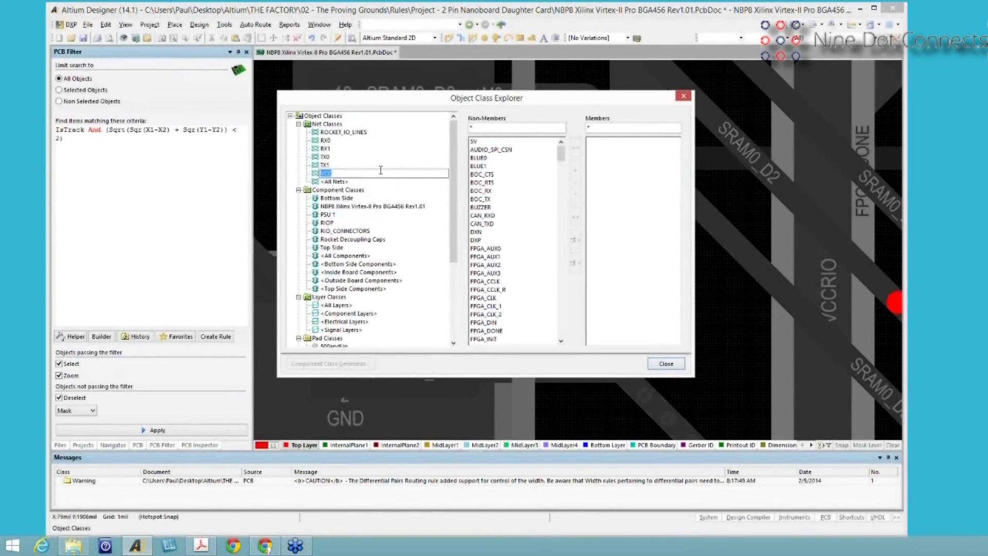
left_click(379, 172)
- Add the nets 5V, VCC, VCCAUX, VCCIN, VCCINT and VCCRIO as members of the VCC net class
left_click(477, 142)
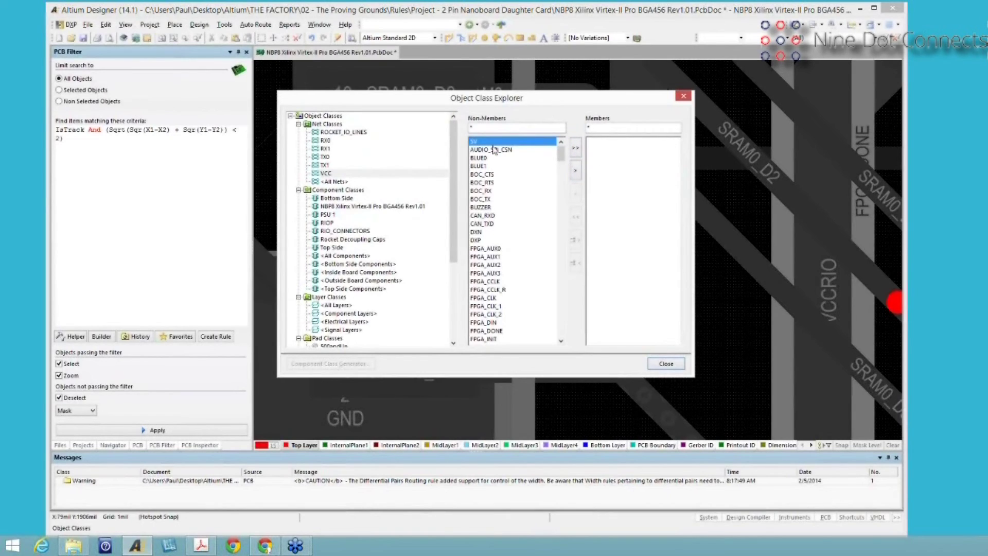
left_click(576, 171)
left_click_drag(561, 153, 565, 325)
left_click(483, 240)
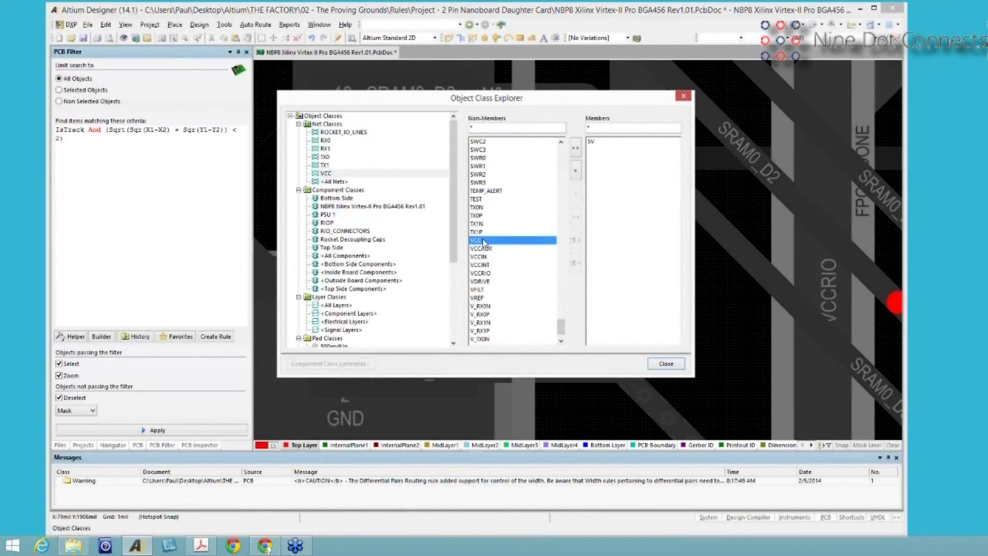
left_click(479, 272, "shift")
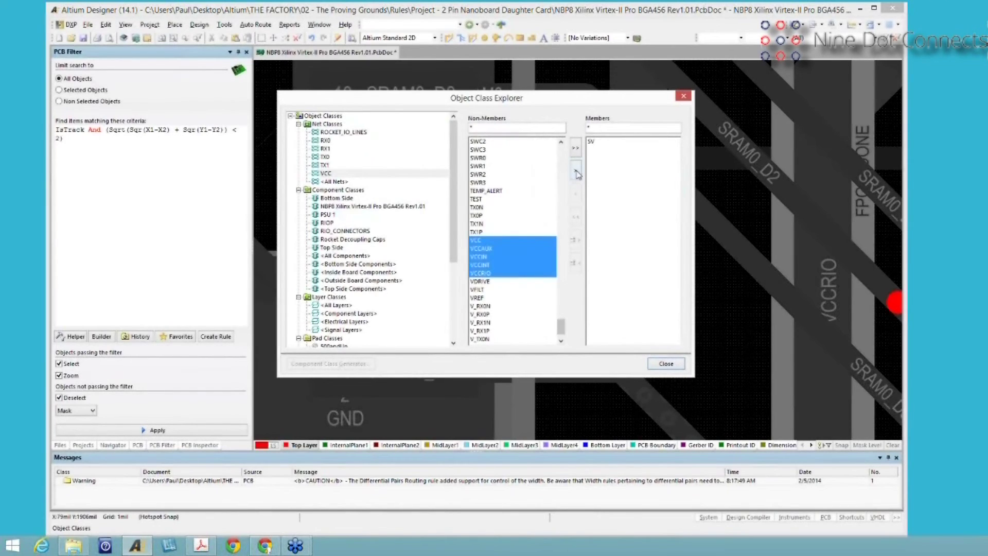
left_click(576, 172)
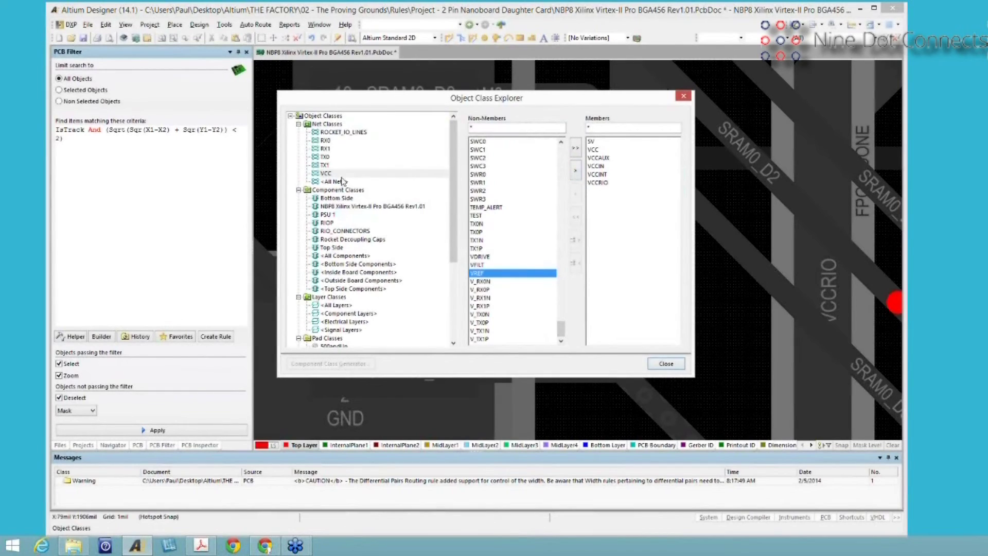
left_click(622, 202)
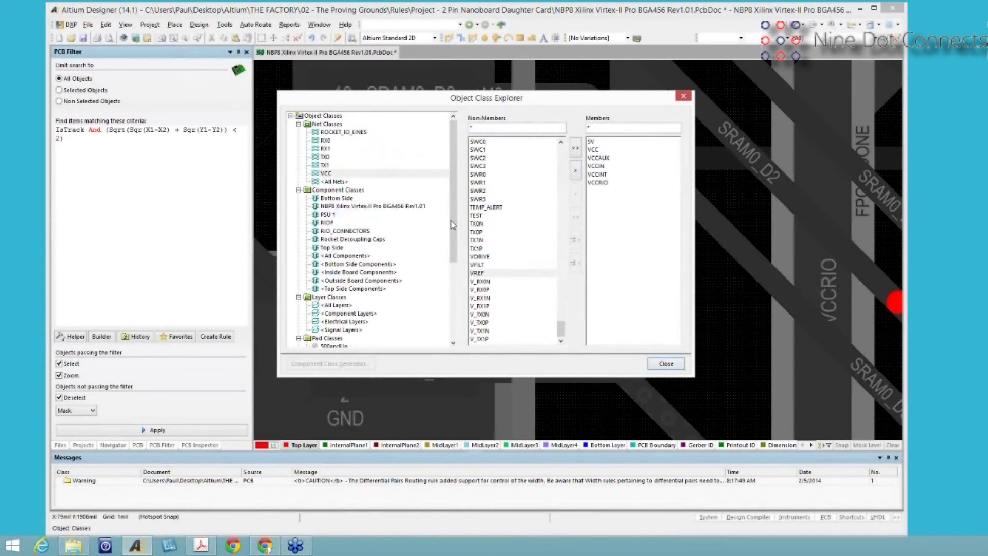
- Add a new structure class and rename it "RX and TX"
scroll(451, 220, "down", 5)
left_click(334, 338)
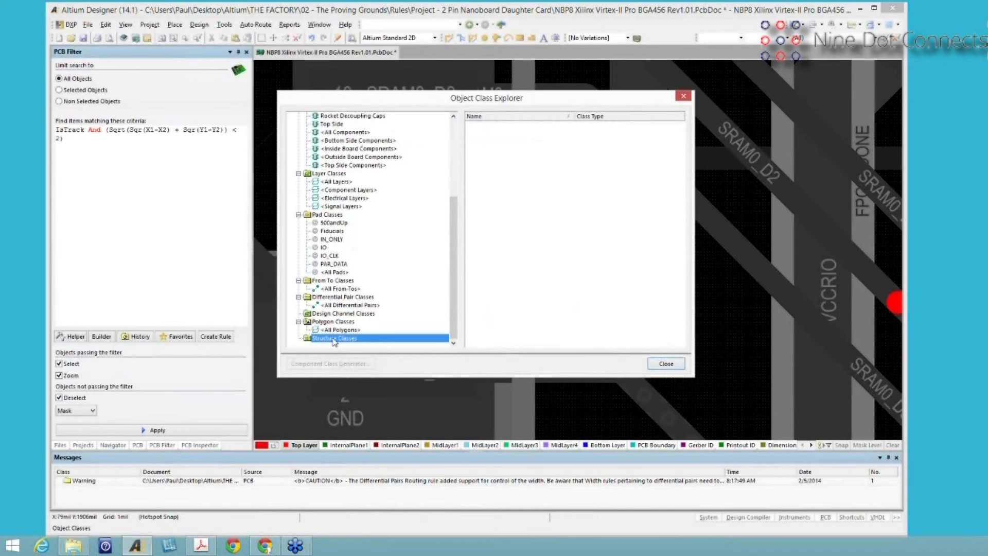
right_click(334, 341)
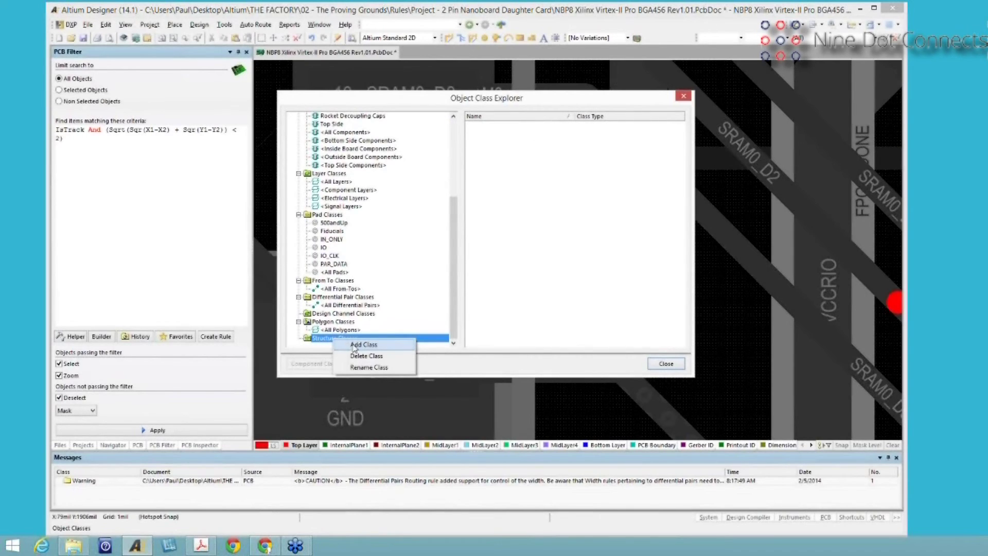
left_click(354, 345)
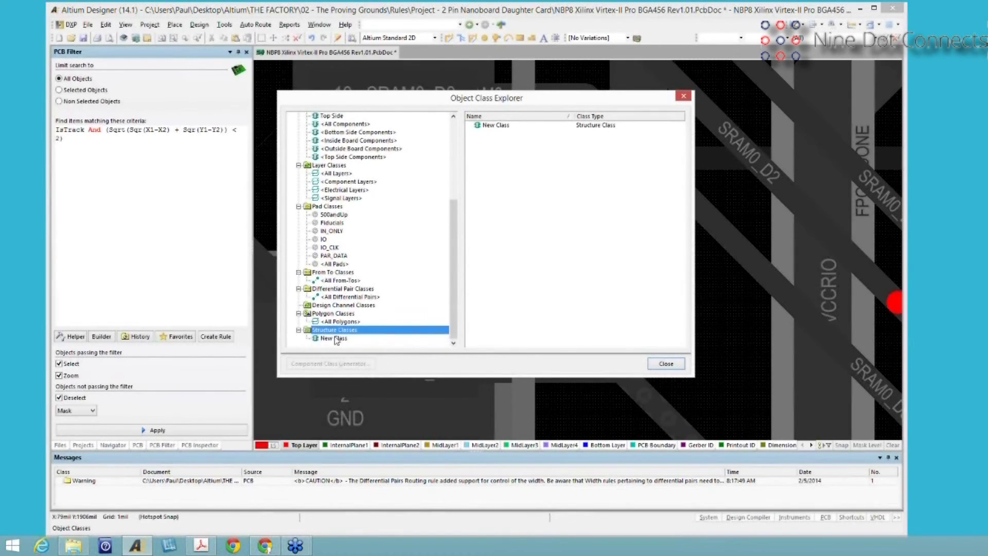
left_click(335, 342)
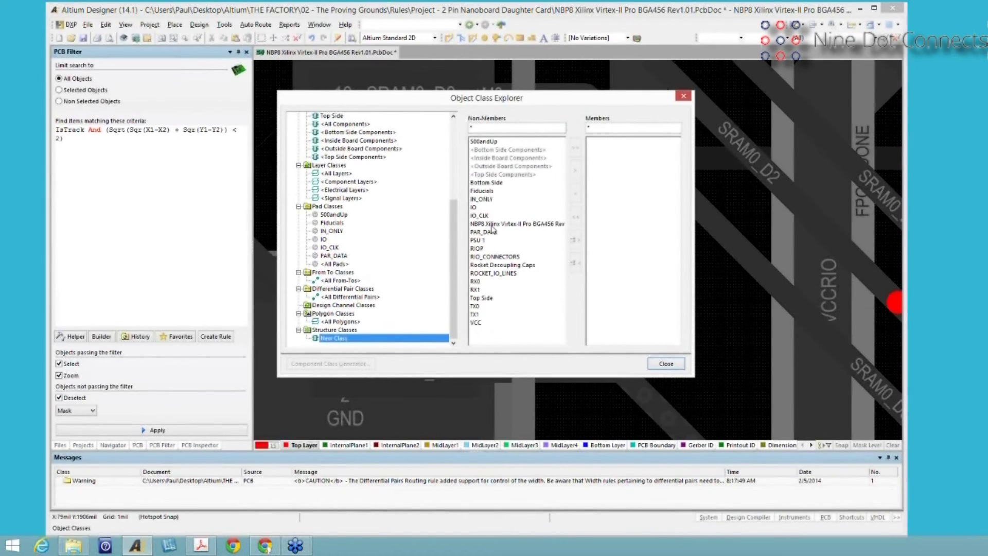
left_click(348, 339)
type("R")
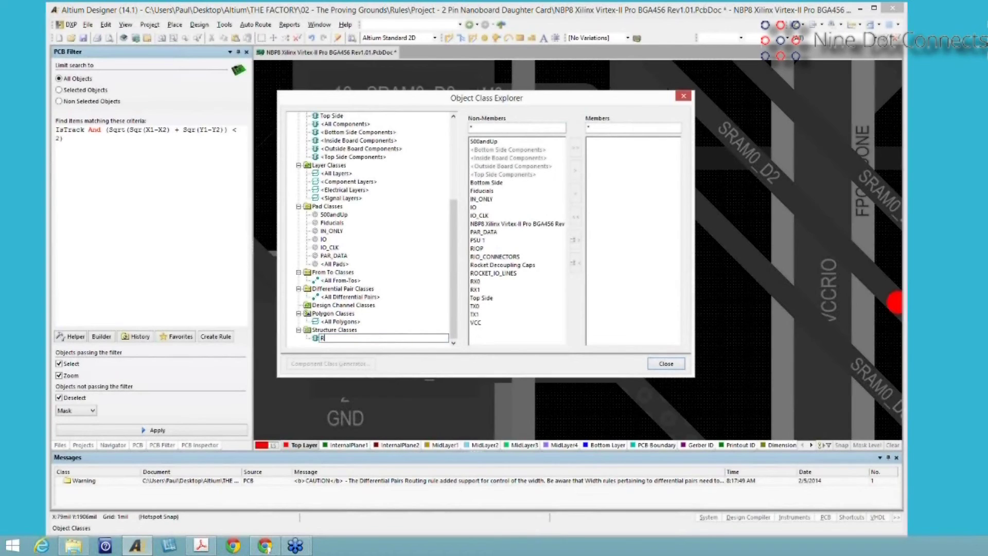
type("X and TX")
key("Return")
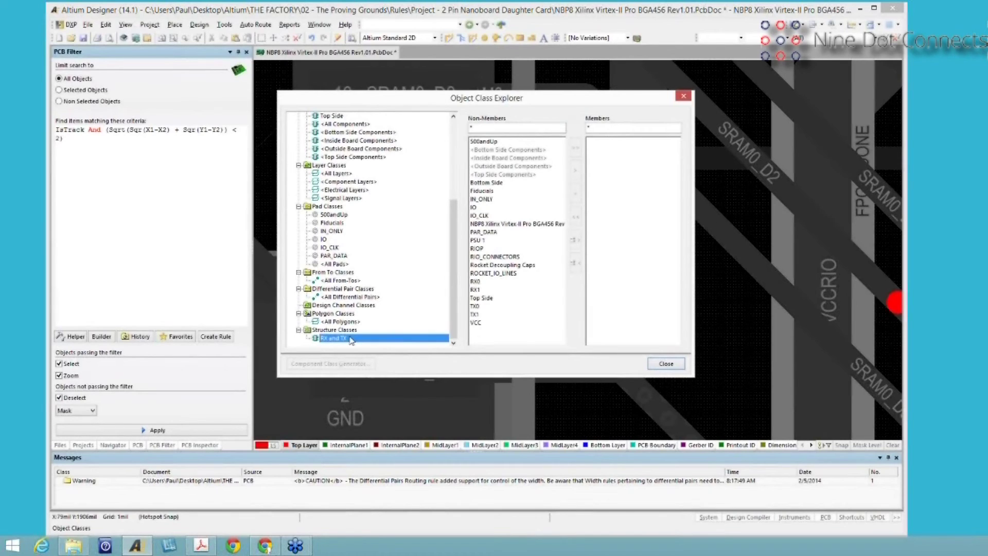
- Add the net classes RX0, RX1, TX0 and TX1 as members of the "RX and TX" structure class and close the class explorer
left_click(477, 282)
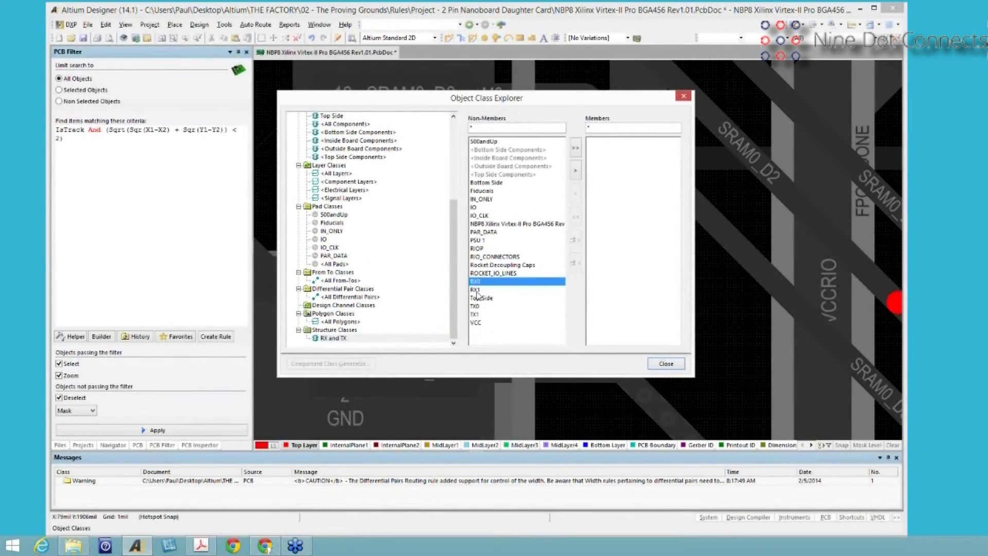
left_click(476, 290, "ctrl")
left_click(477, 307, "ctrl")
left_click(476, 314, "ctrl")
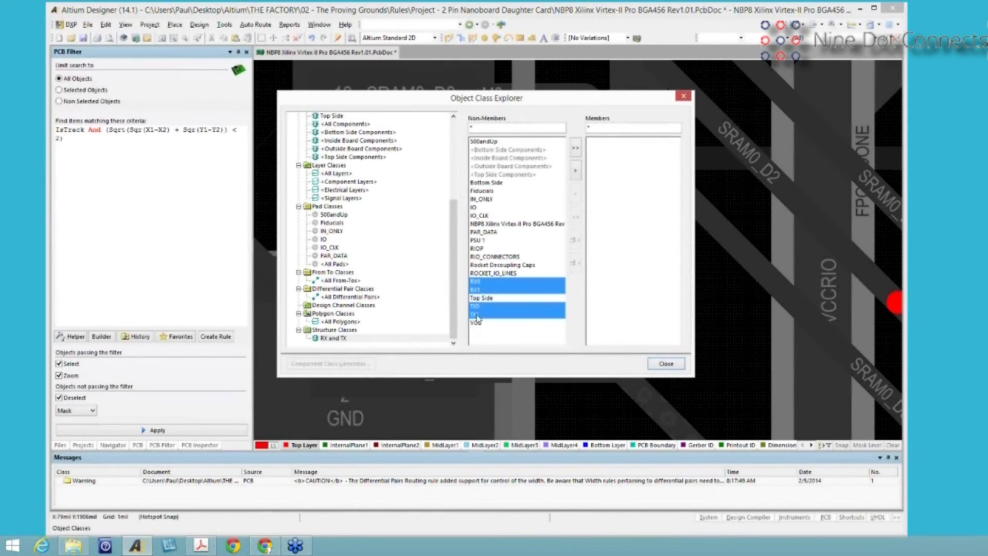
left_click(575, 171)
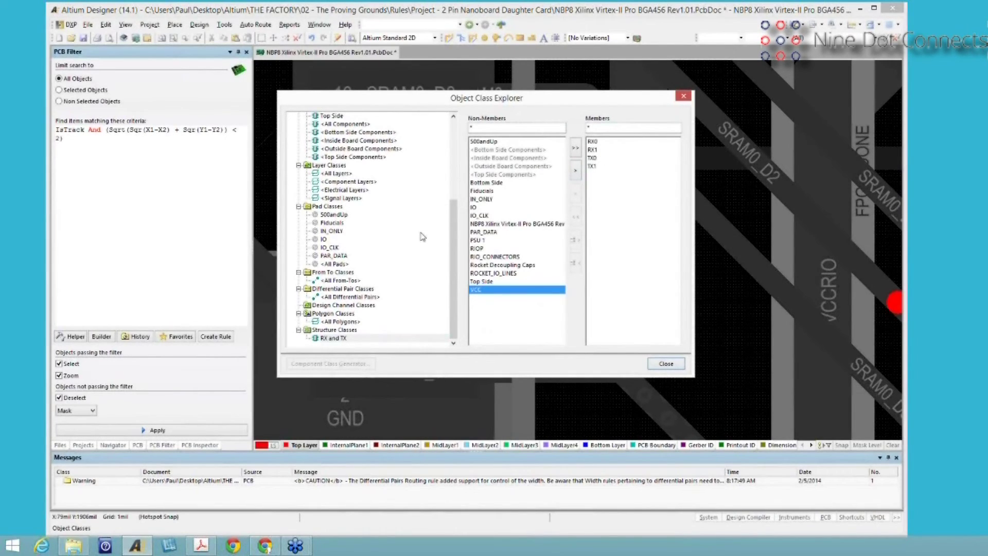
left_click(661, 368)
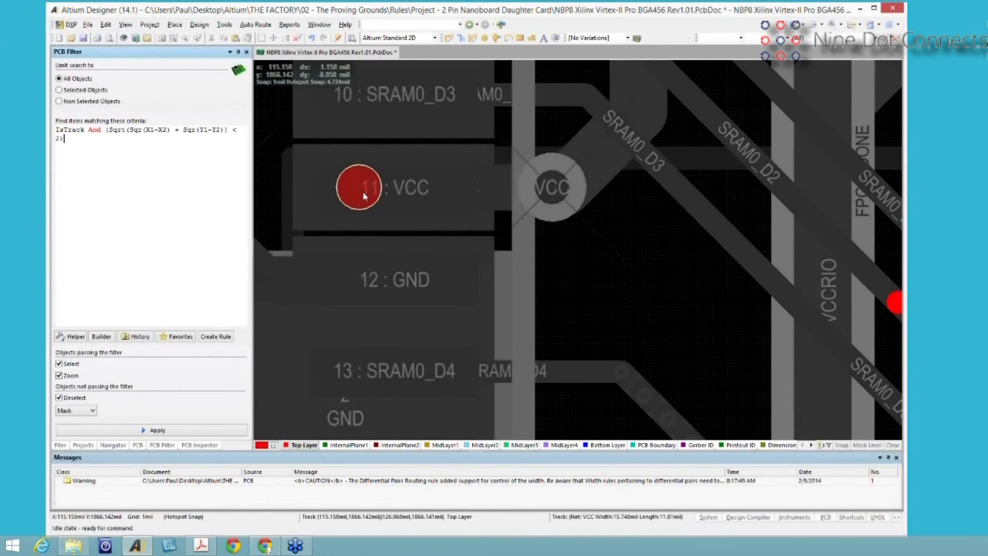
- Delete the RX1, RX0 and TX0 Clearance rules from the board's design rules and apply the deletion
left_click(201, 28)
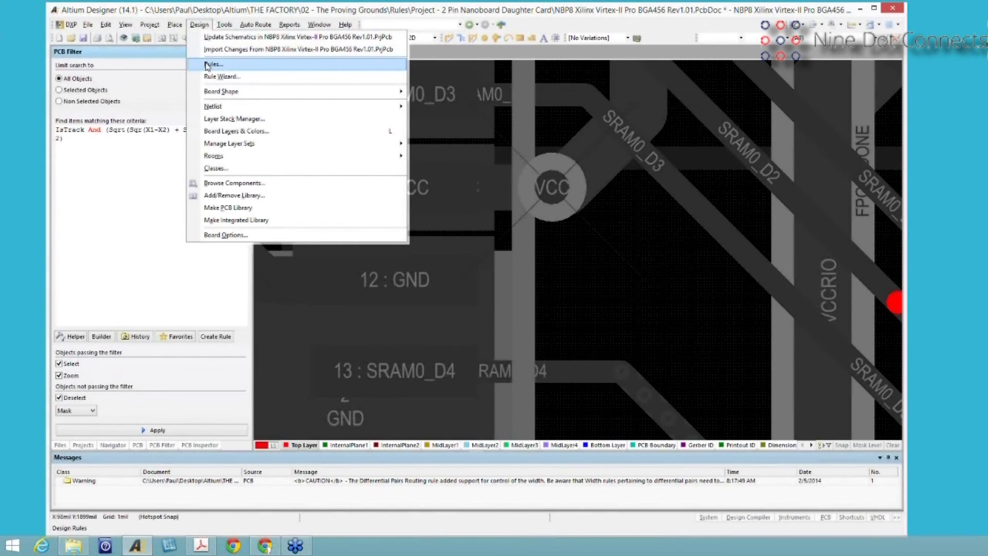
left_click(208, 65)
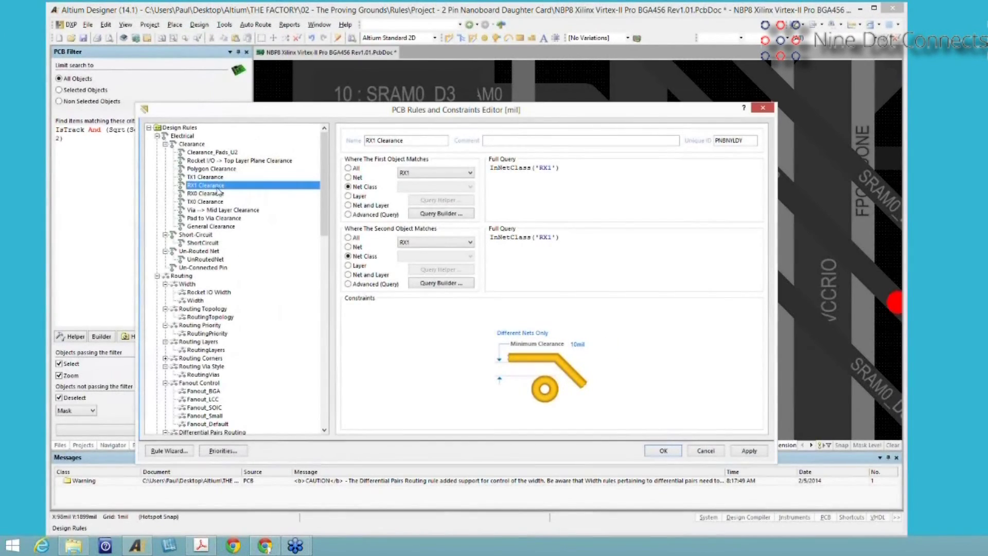
right_click(217, 186)
left_click(230, 215)
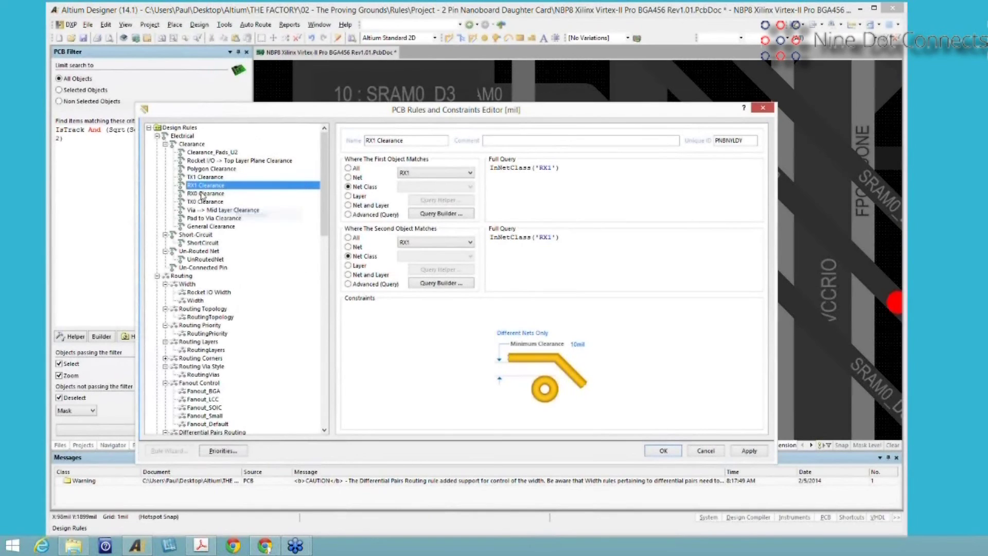
left_click(203, 194)
right_click(202, 193)
left_click(216, 221)
left_click(204, 202)
right_click(202, 202)
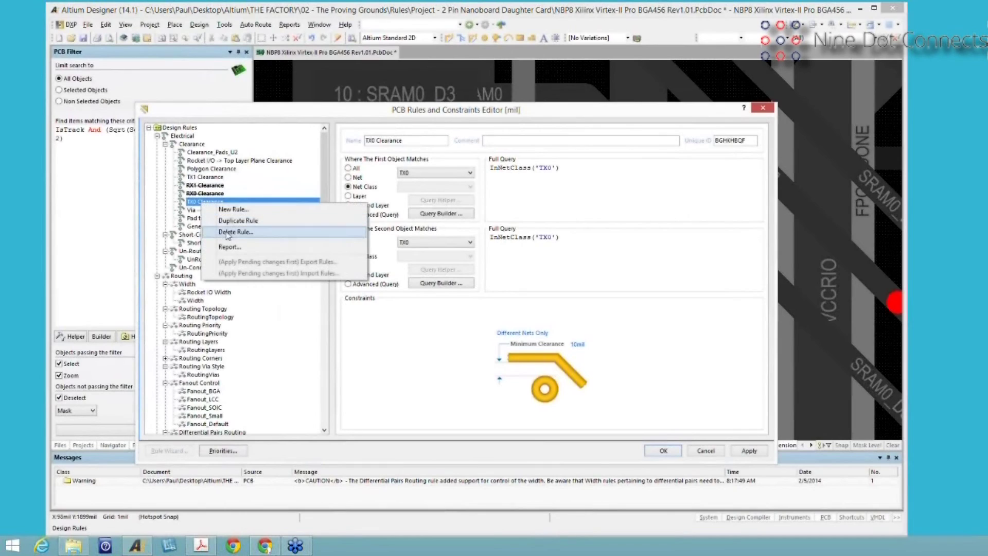
left_click(229, 232)
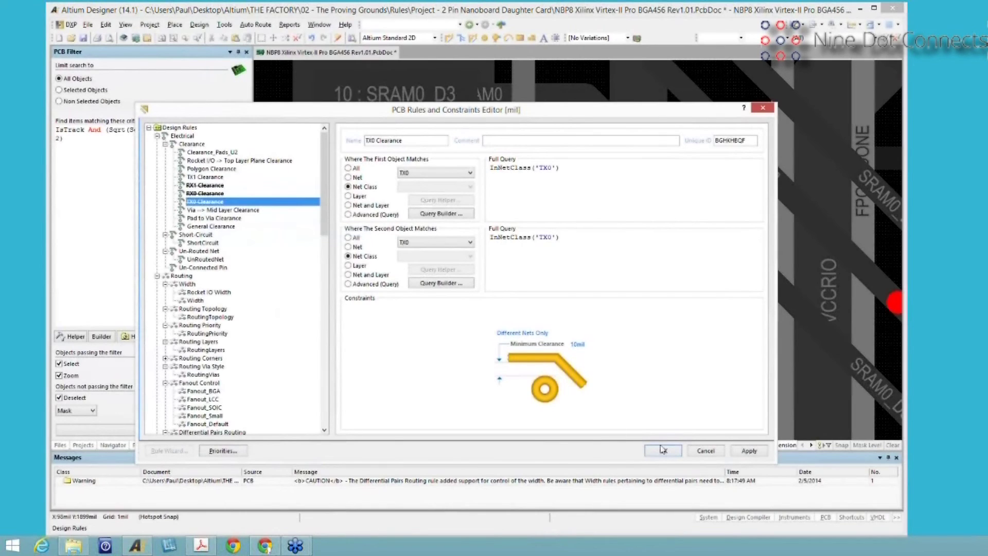
left_click(748, 450)
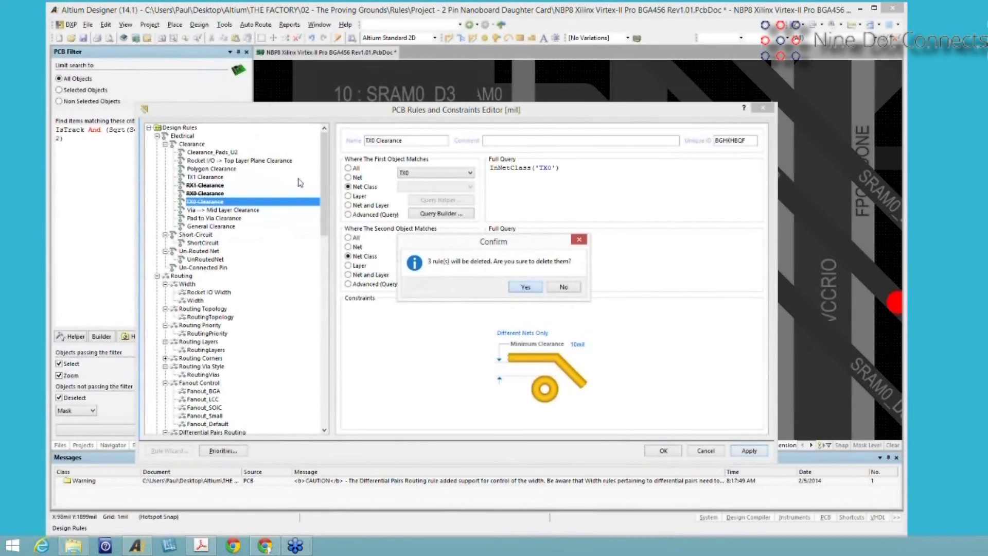
key("Return")
- Rename the TX1 Clearance rule as "TX and RX Clearance"
left_click(375, 140)
left_click(375, 140)
key("BackSpace")
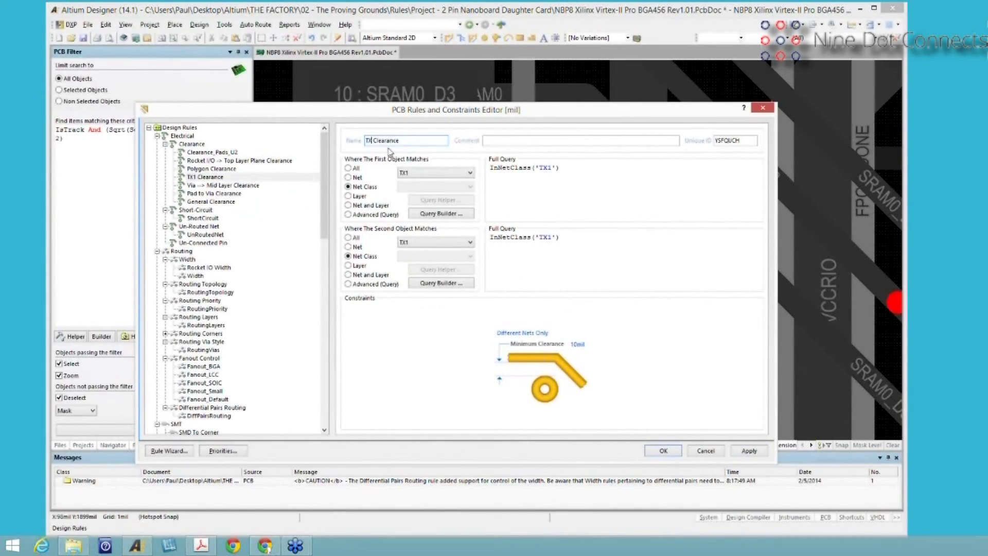
type("and RX")
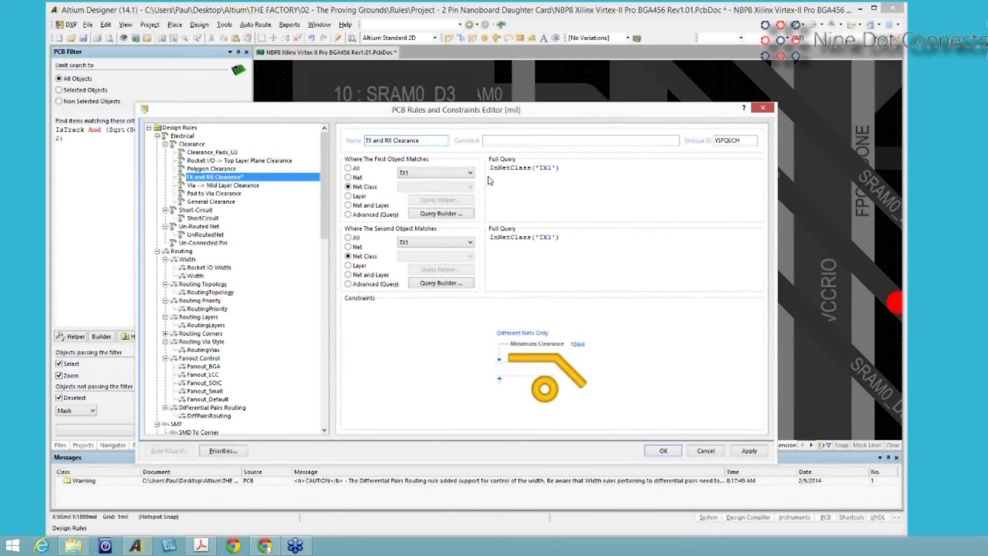
- Scope the rule's first object with an advanced query built for objects belonging to the structure class "RX and TX"
left_click(348, 215)
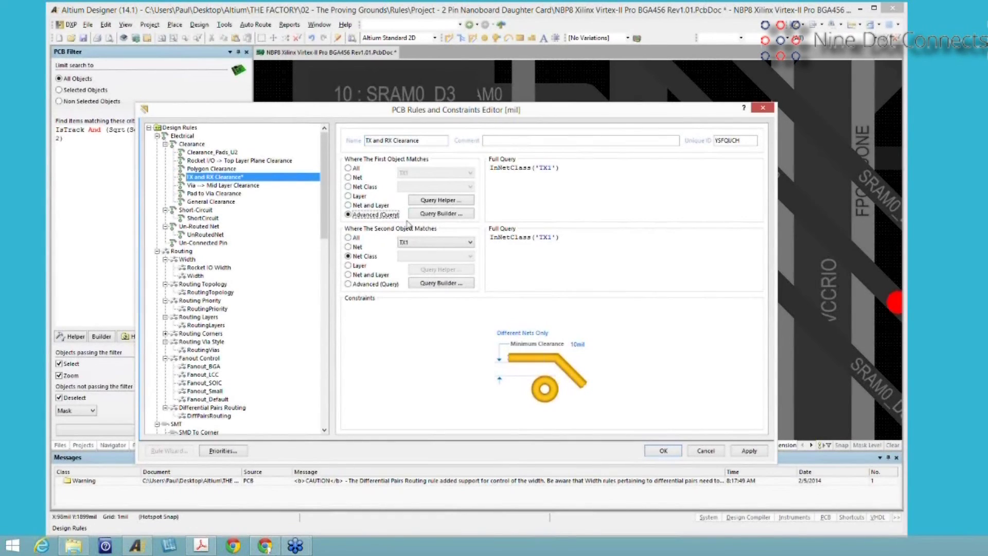
left_click(422, 218)
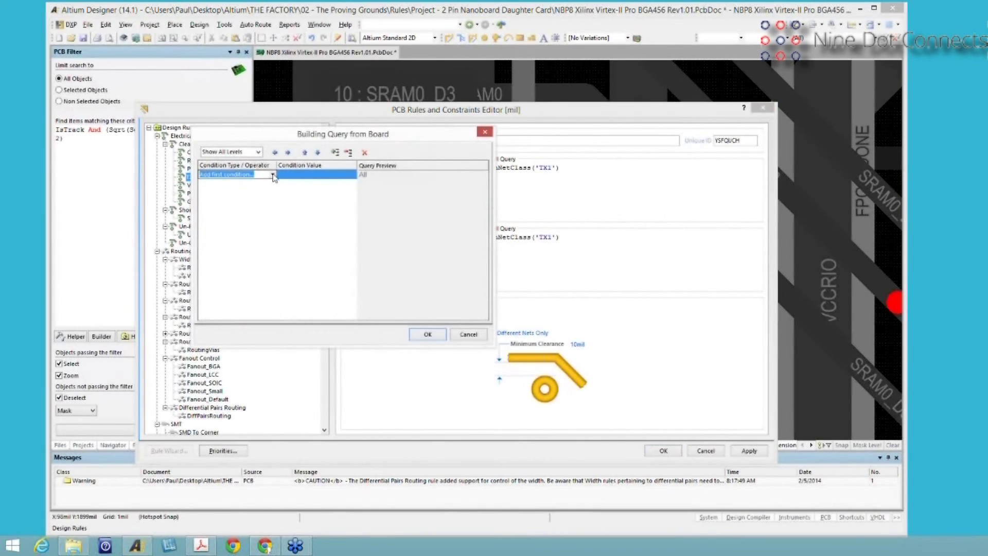
left_click(272, 175)
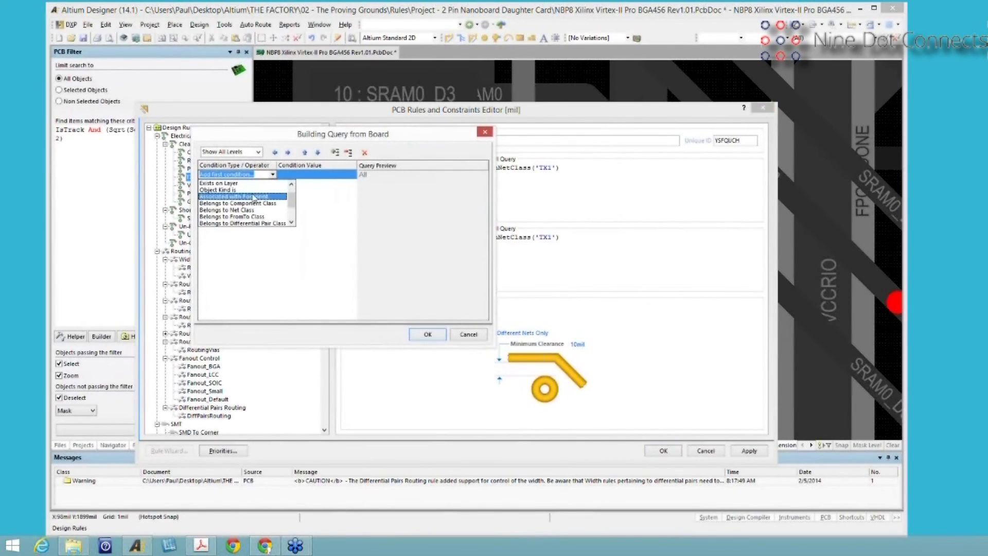
scroll(252, 202, "down", 2)
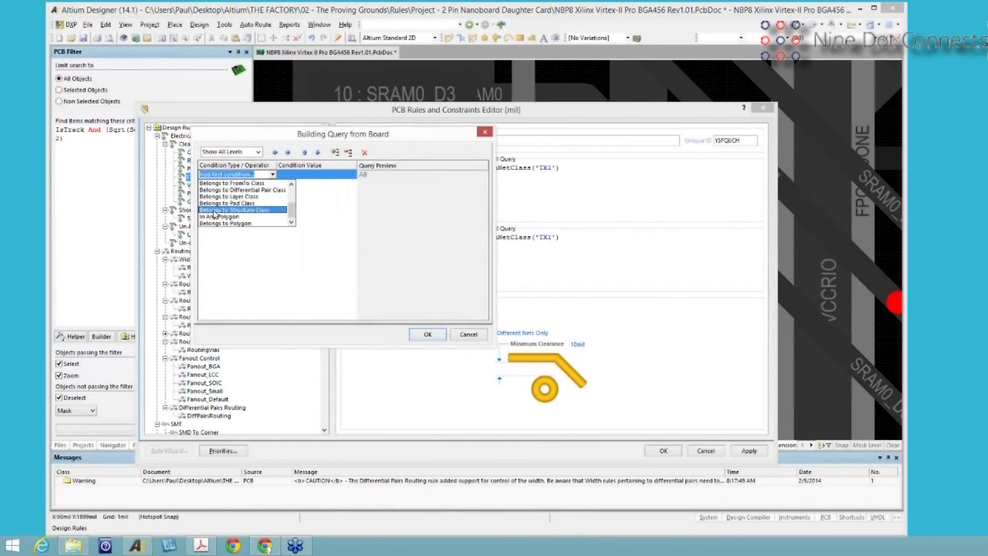
left_click(215, 210)
left_click(309, 174)
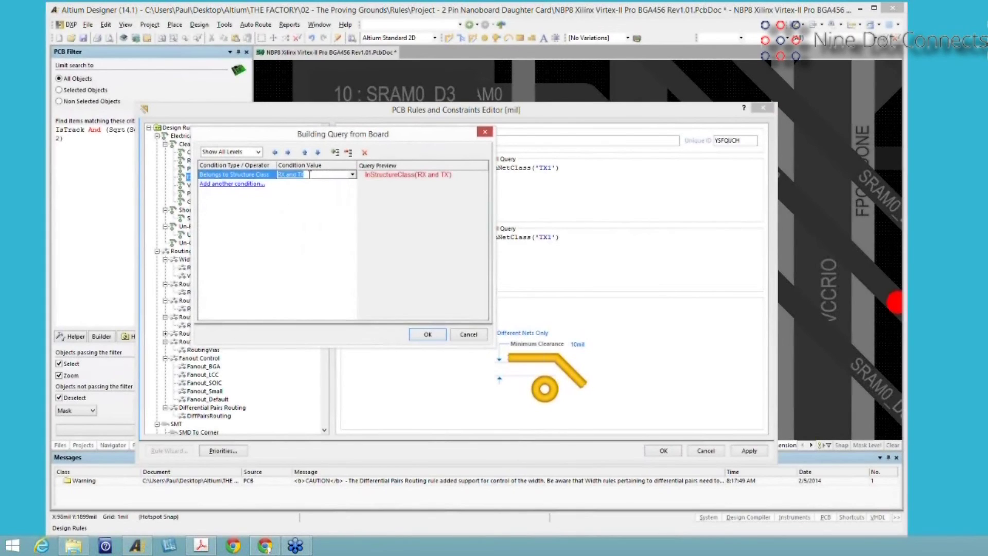
left_click(428, 336)
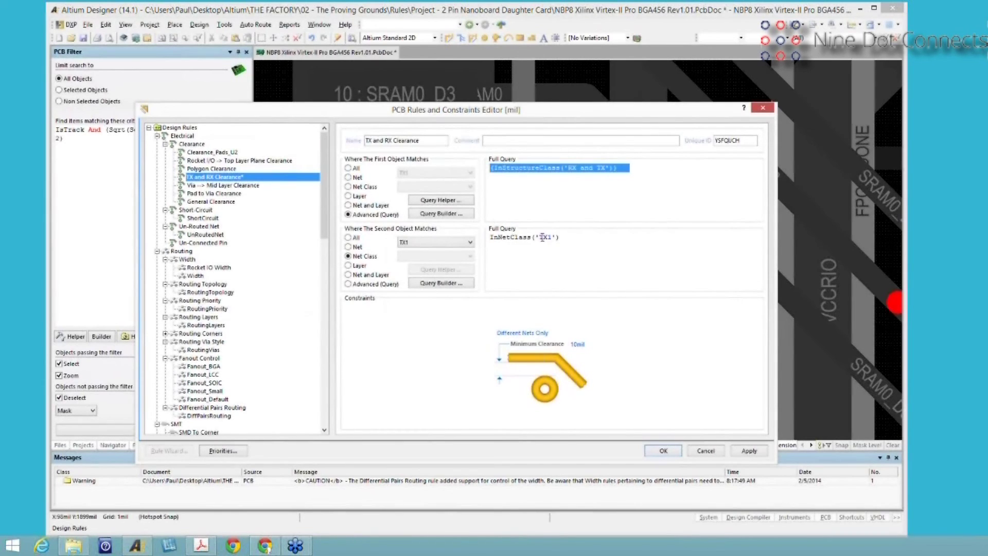
- Replace the rule's second object query with (InStructureClass('RX and TX')) and apply the change
left_click_drag(568, 237, 471, 241)
type("(InStructureClass('RX and TX'))")
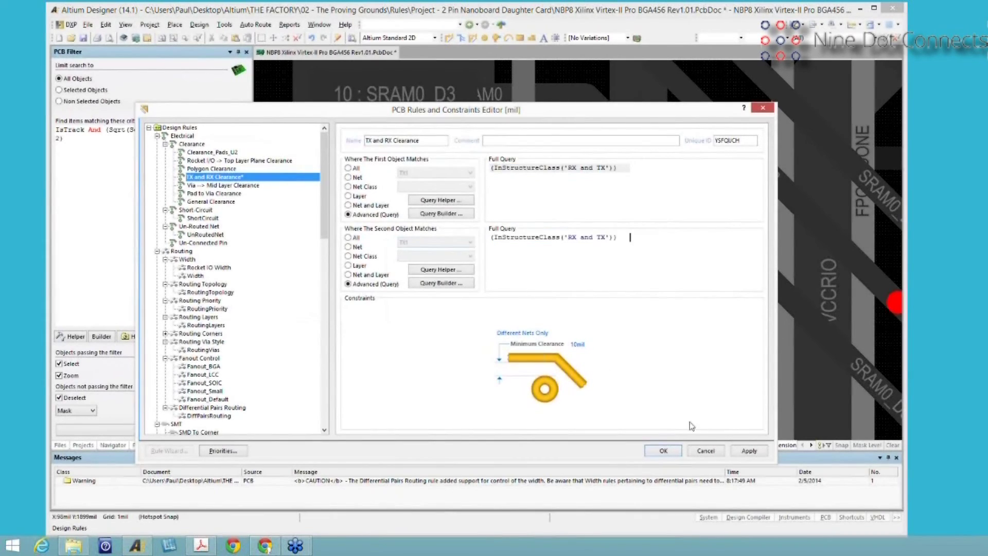
left_click(749, 451)
- Review the TX and RX Clearance entry in the list of Clearance rules and close the rules editor
left_click(192, 144)
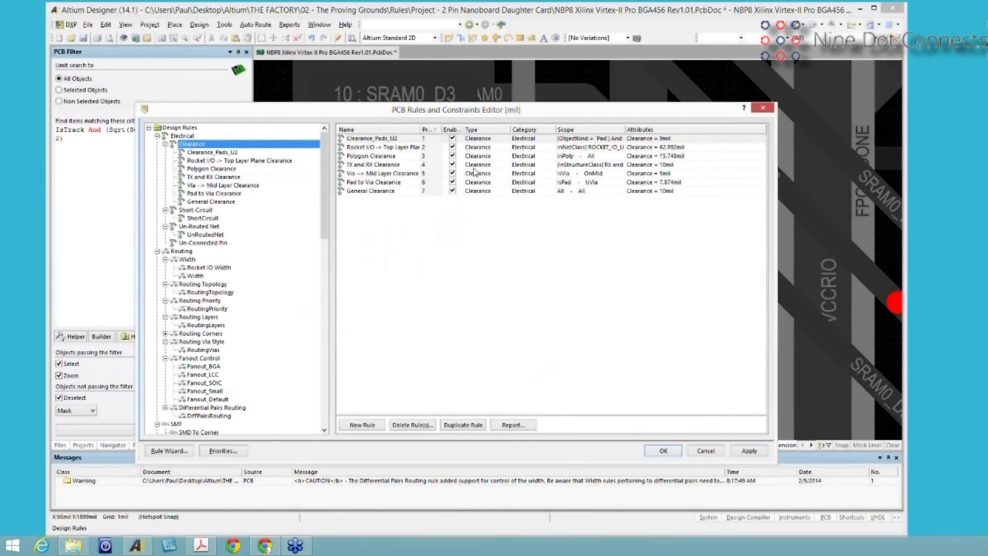
left_click(578, 165)
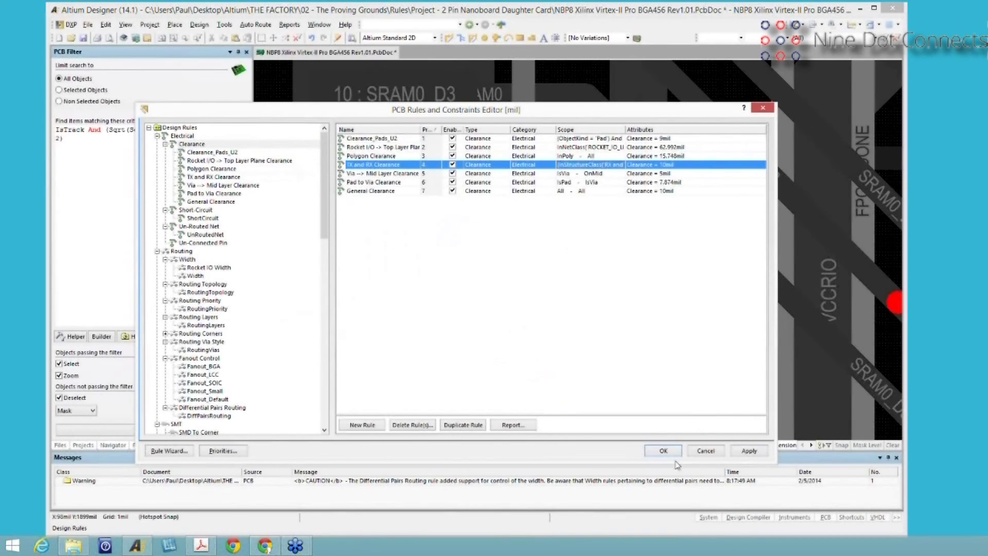
left_click(706, 452)
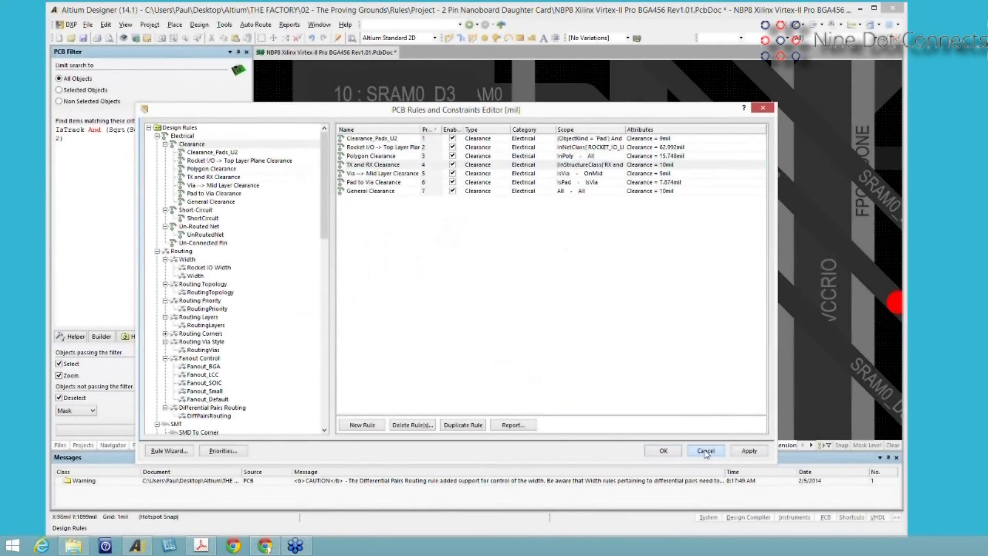
left_click(664, 451)
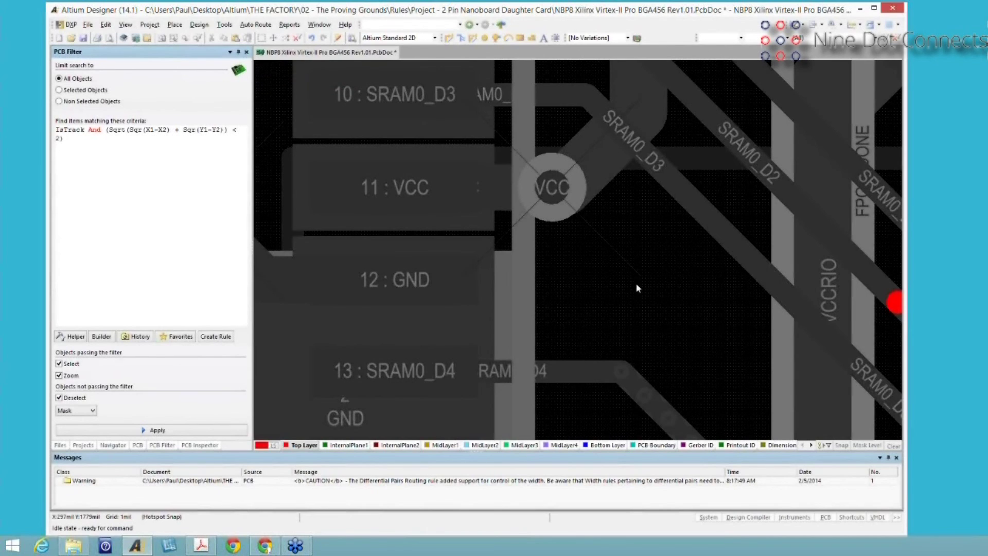
- Clear the filter mask from the layout and fit the whole board in view
left_click(642, 301)
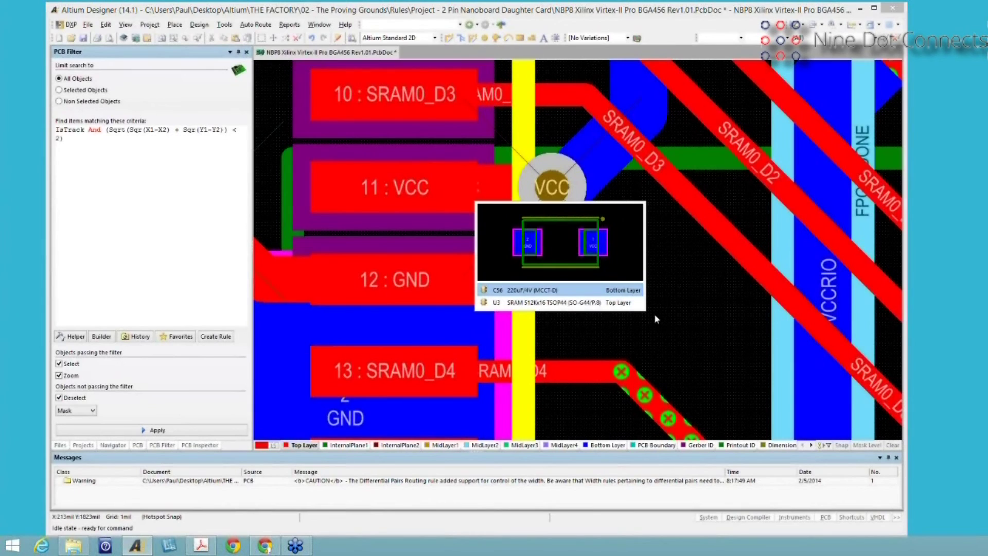
key("Escape")
key("v")
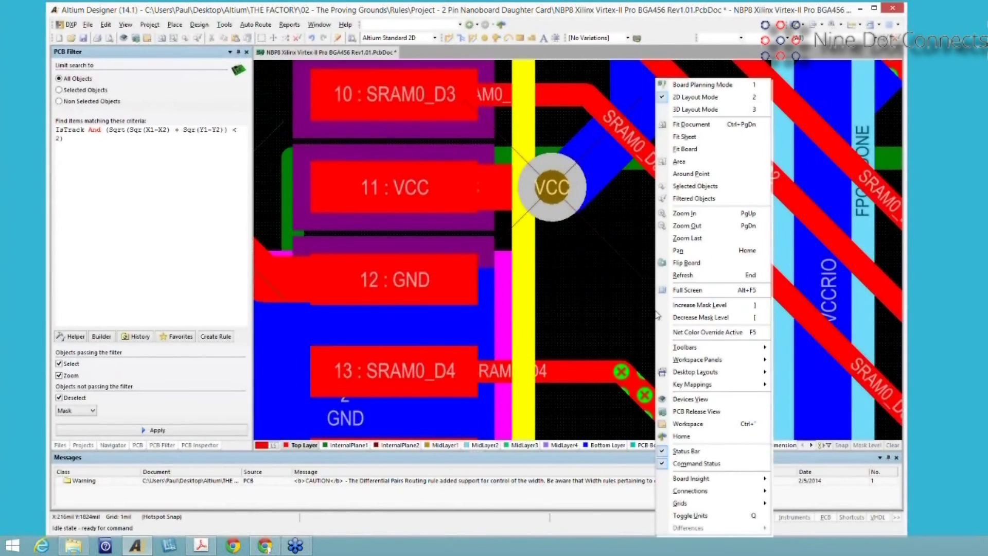
key("b")
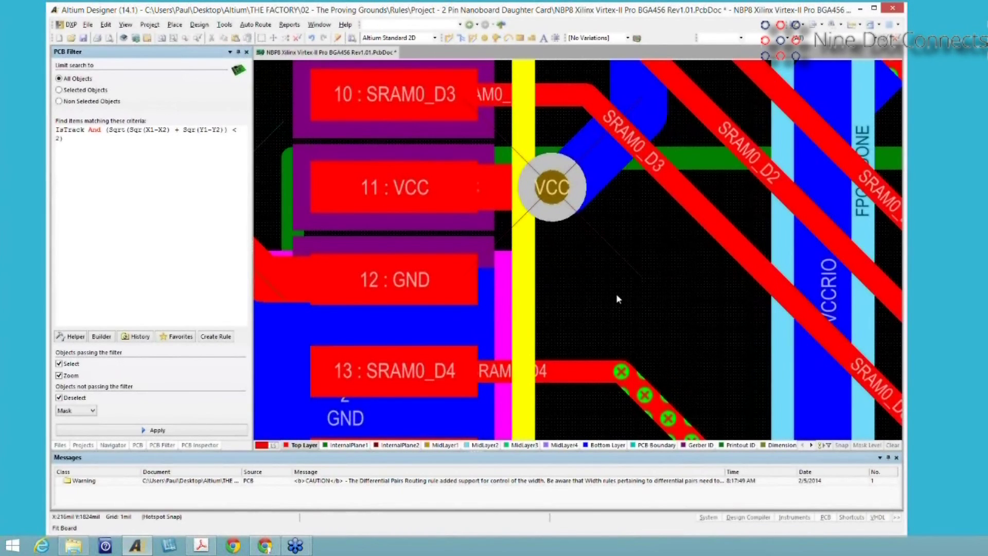
key("v")
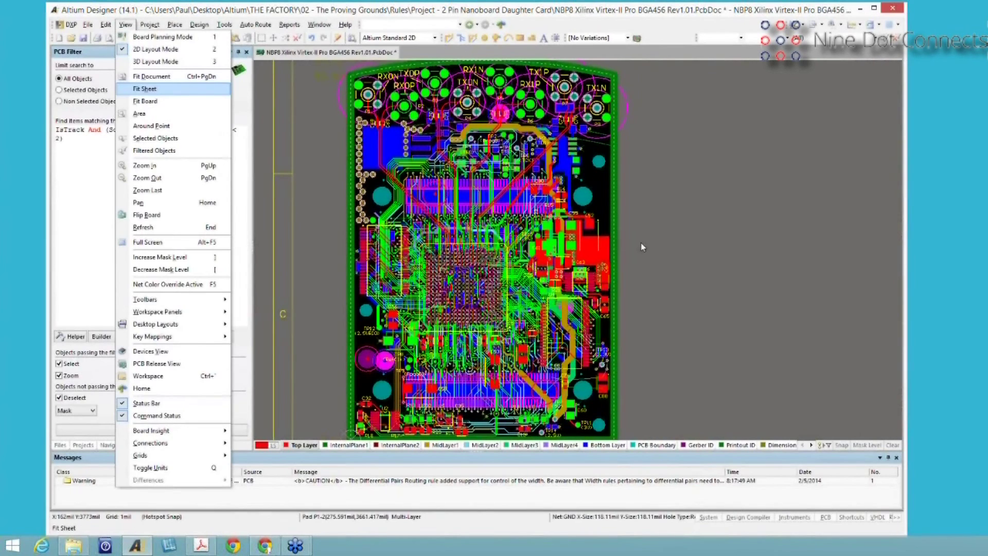
key("Escape")
key("Escape")
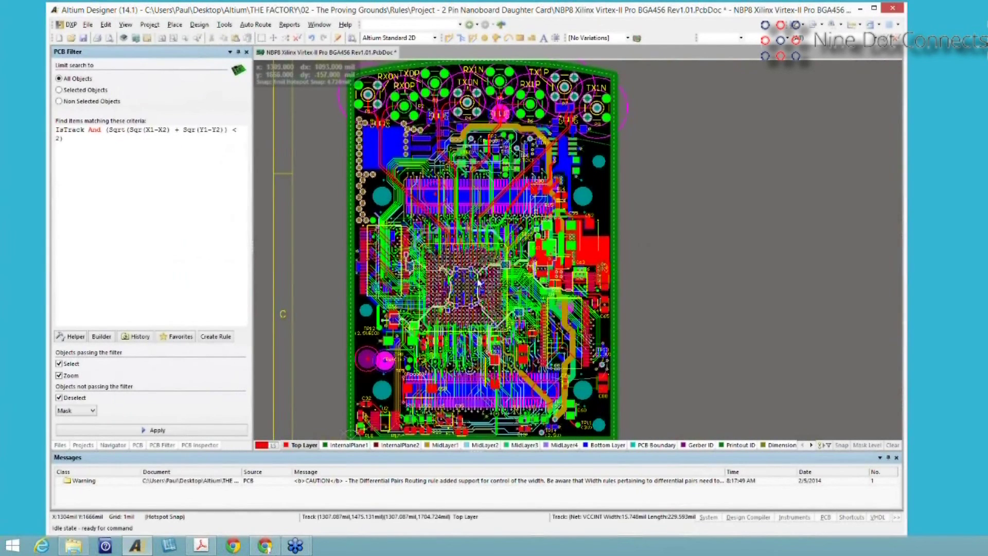
- Un-route the entire board, allowing locked primitives to be un-routed as well
mouse_move(478, 282)
scroll(478, 282, "up", 3, "ctrl")
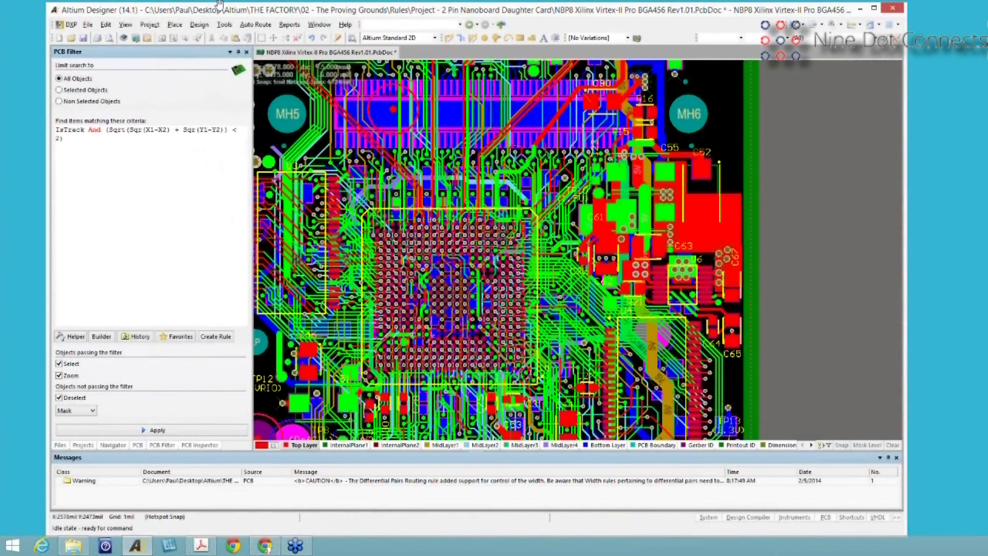
left_click(253, 25)
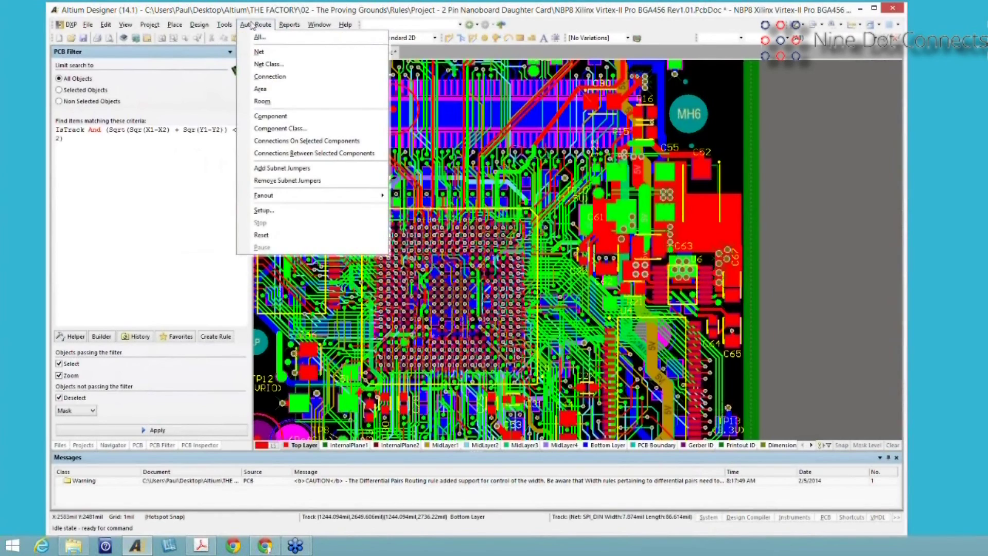
left_click(226, 25)
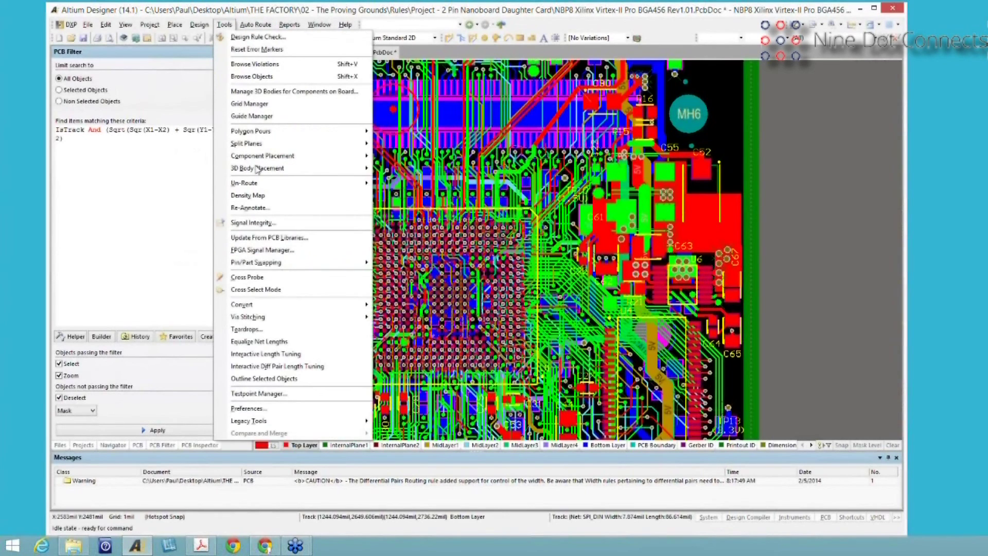
mouse_move(308, 183)
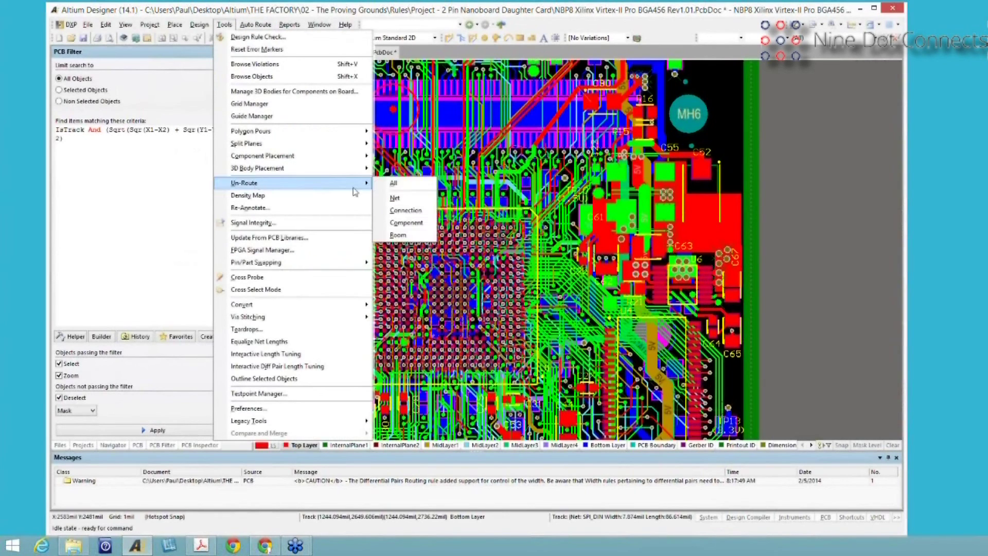
left_click(399, 188)
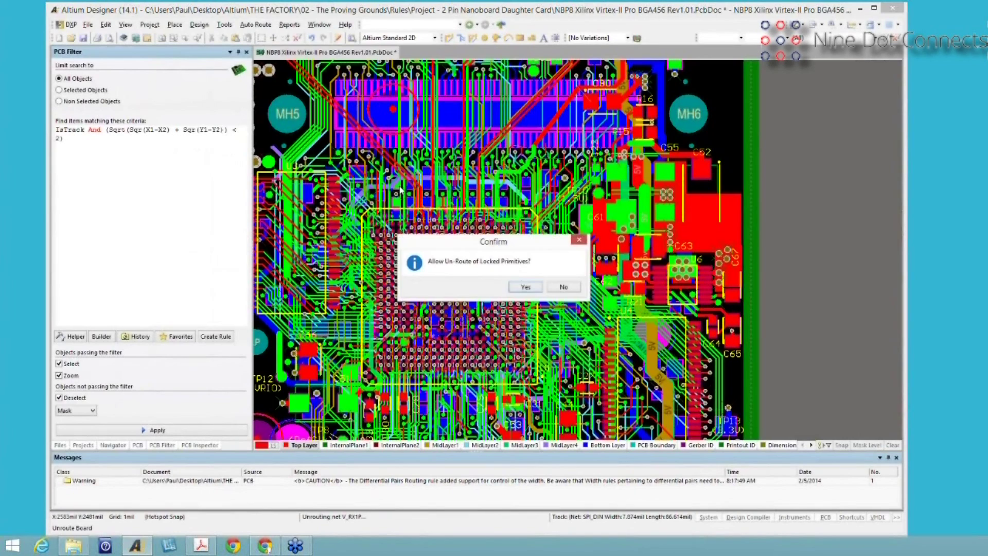
left_click(524, 287)
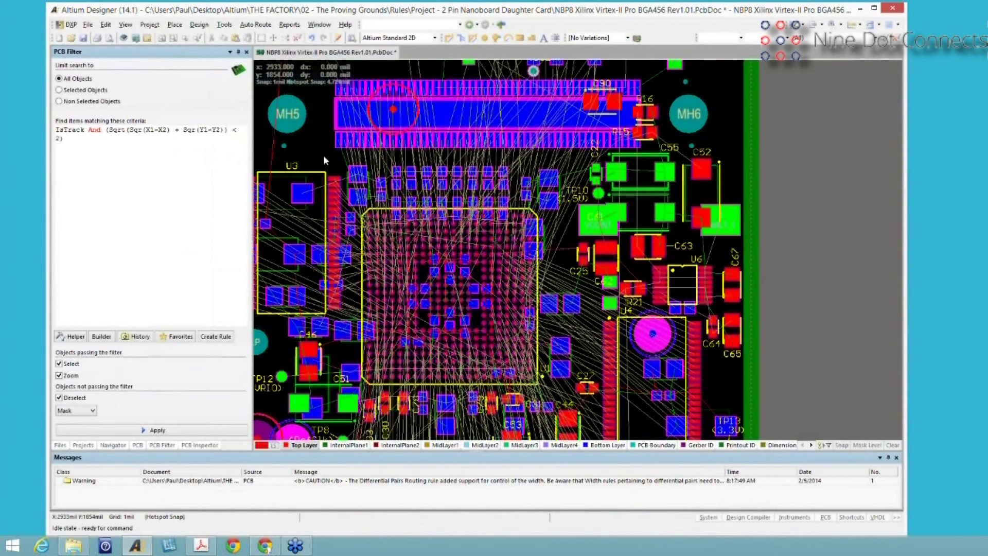
- Place a polygonal room about 908 by 919 mil along the outline of the large central BGA component
left_click(198, 25)
mouse_move(224, 156)
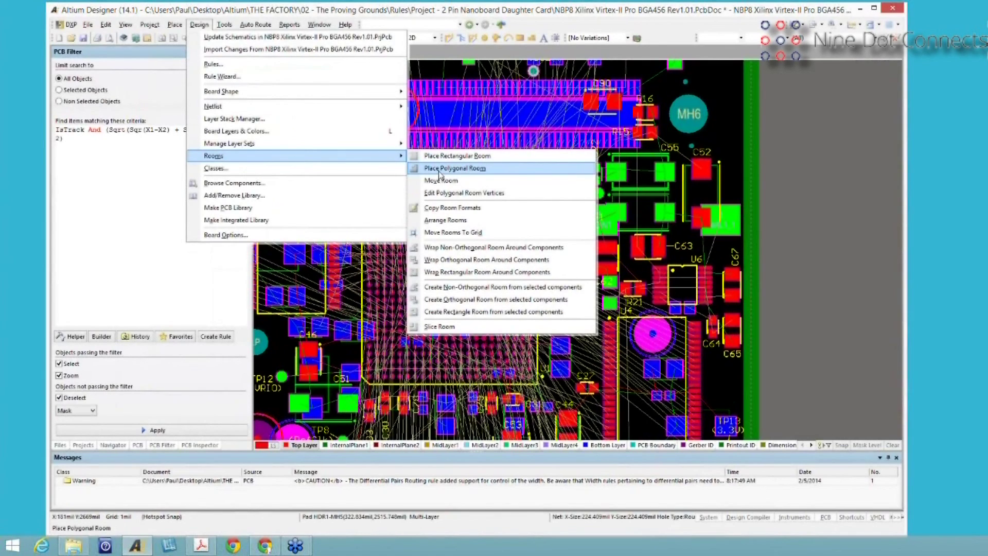
left_click(439, 169)
left_click(369, 208)
left_click(535, 209)
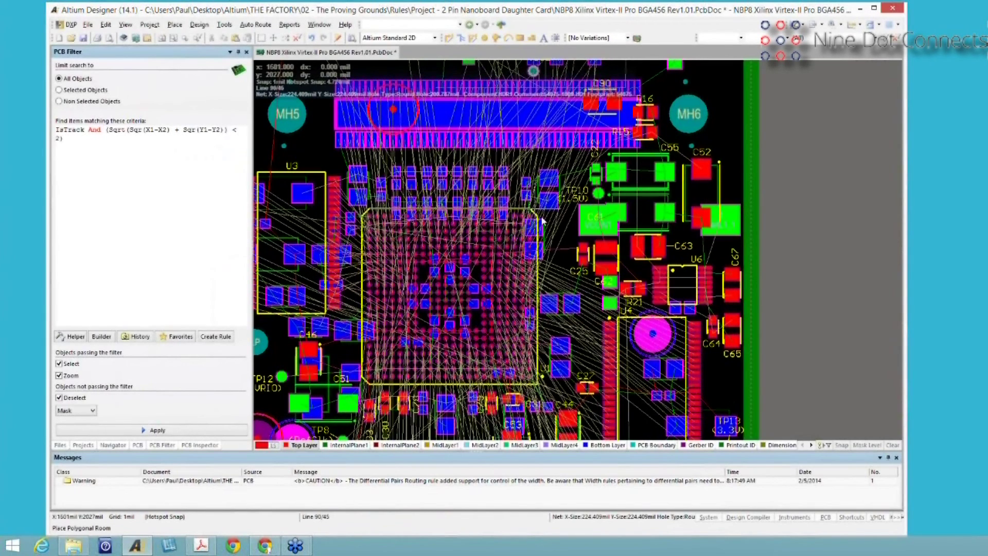
left_click(538, 218)
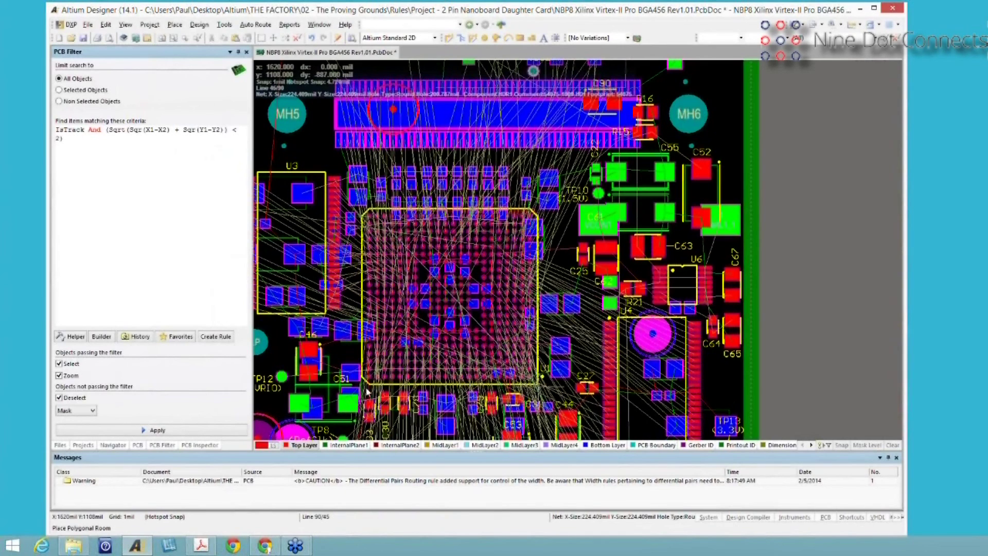
left_click(367, 391)
key("shift+space")
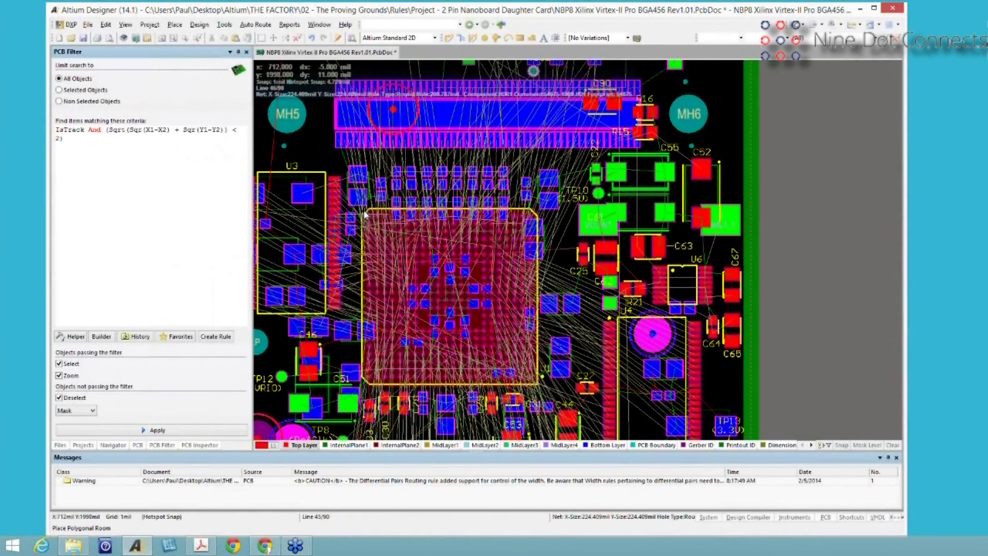
left_click(364, 214)
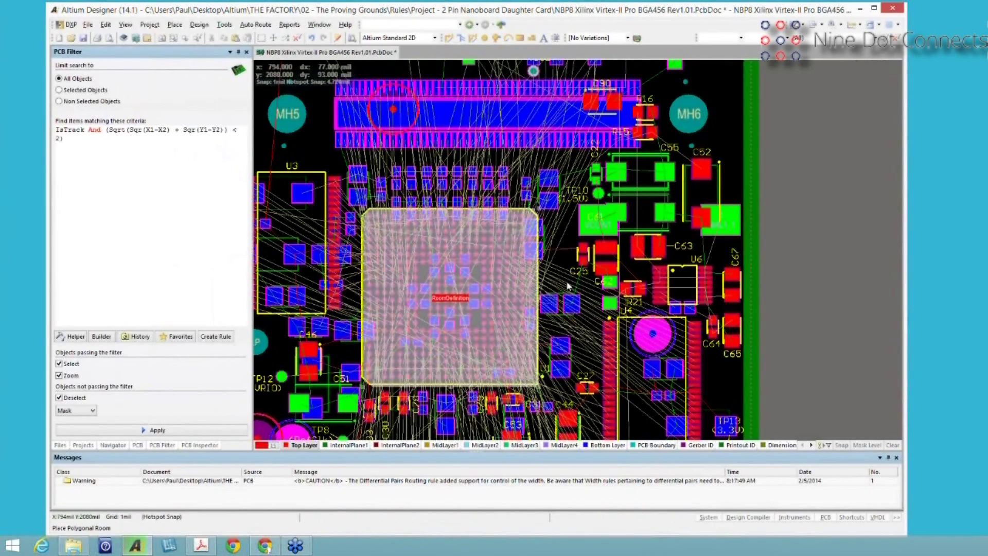
right_click(522, 271)
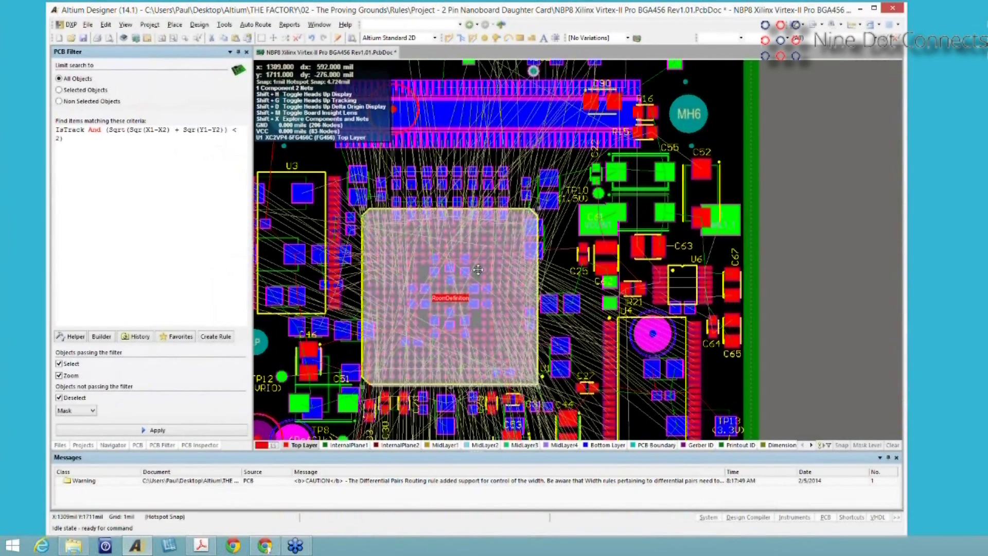
left_click(421, 280)
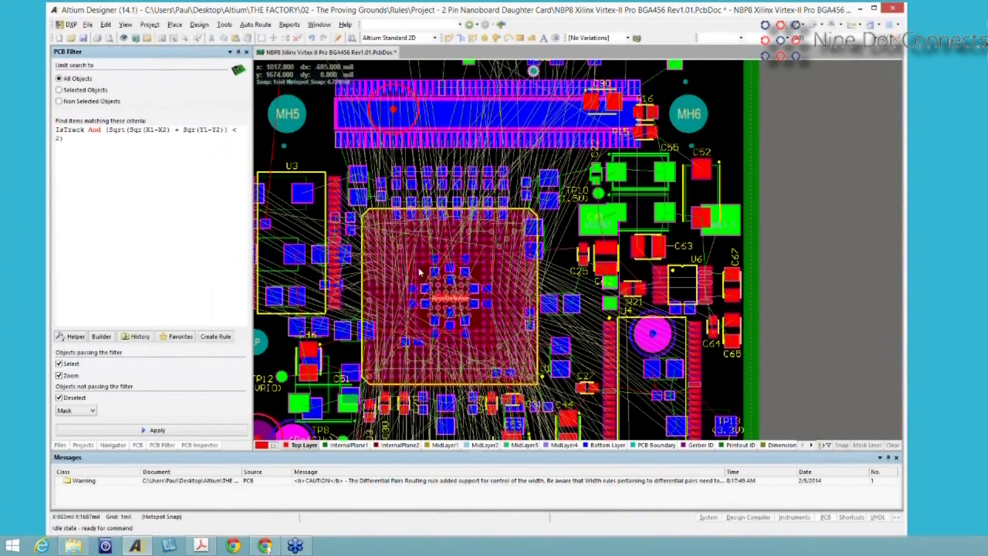
- Rename the room definition rule around the BGA to BGAWidth in the design rules and apply the change
left_click(199, 24)
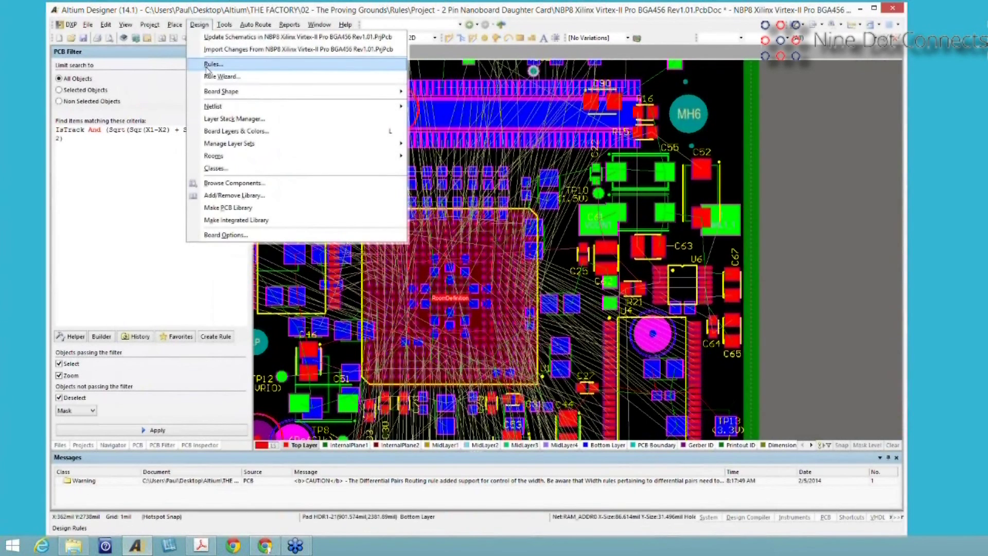
left_click(209, 65)
scroll(317, 362, "down", 10)
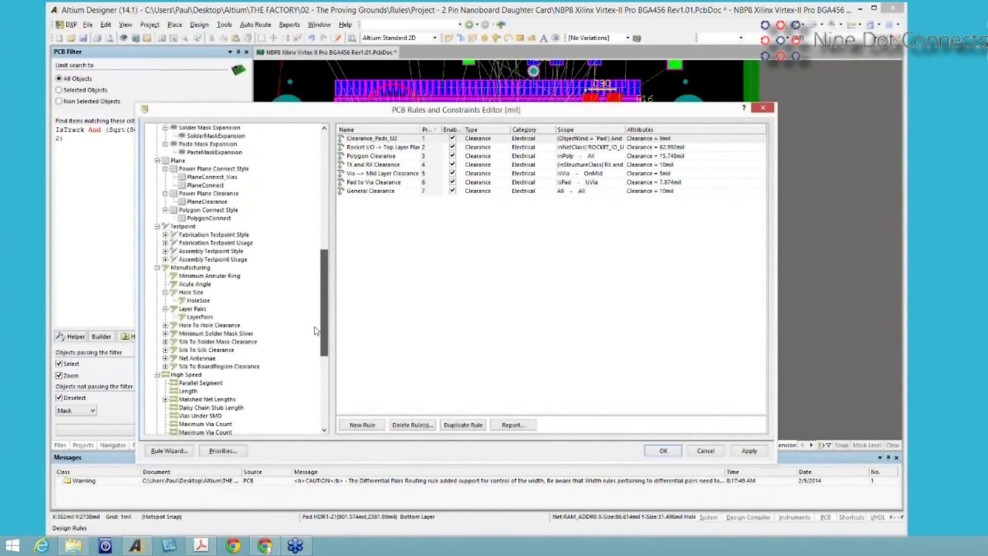
left_click(165, 251)
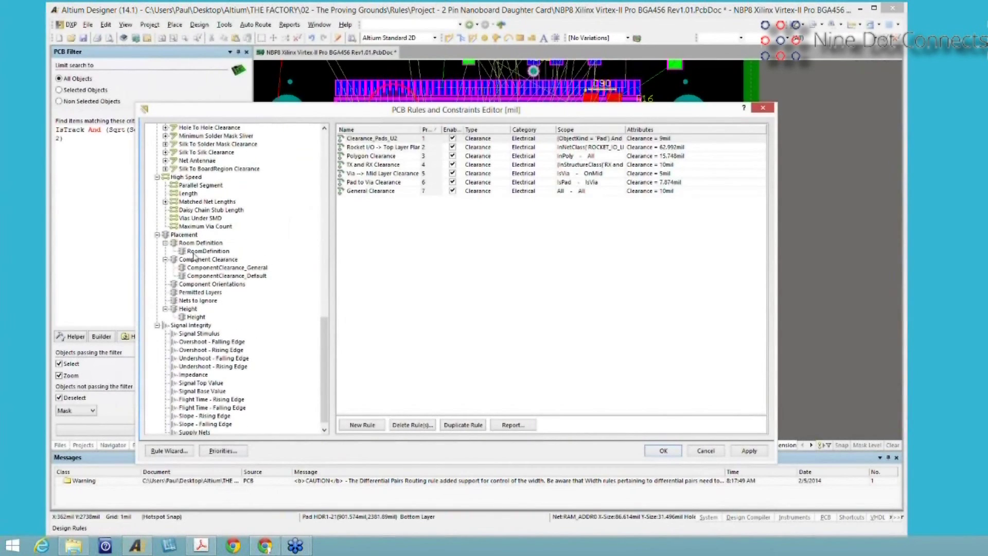
left_click(193, 252)
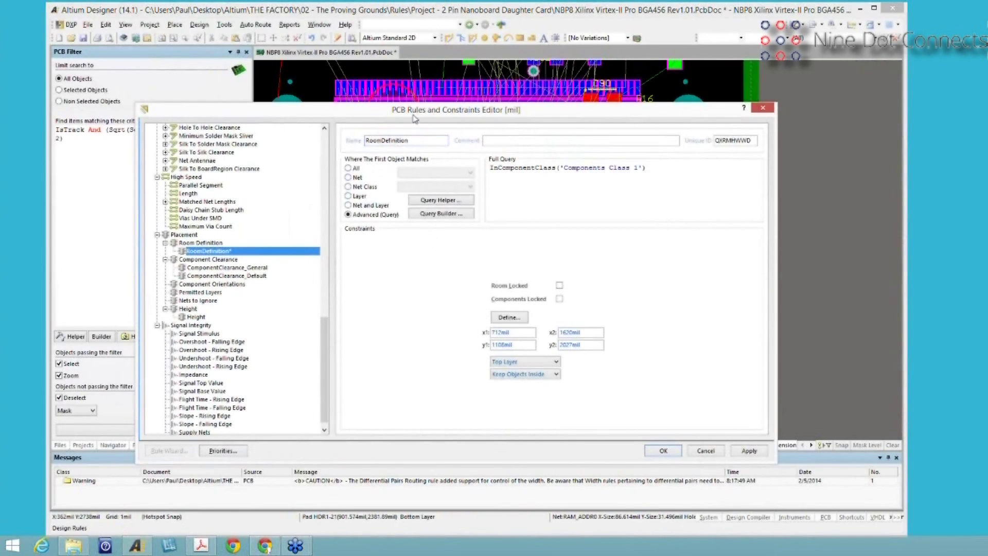
left_click_drag(415, 116, 416, 118)
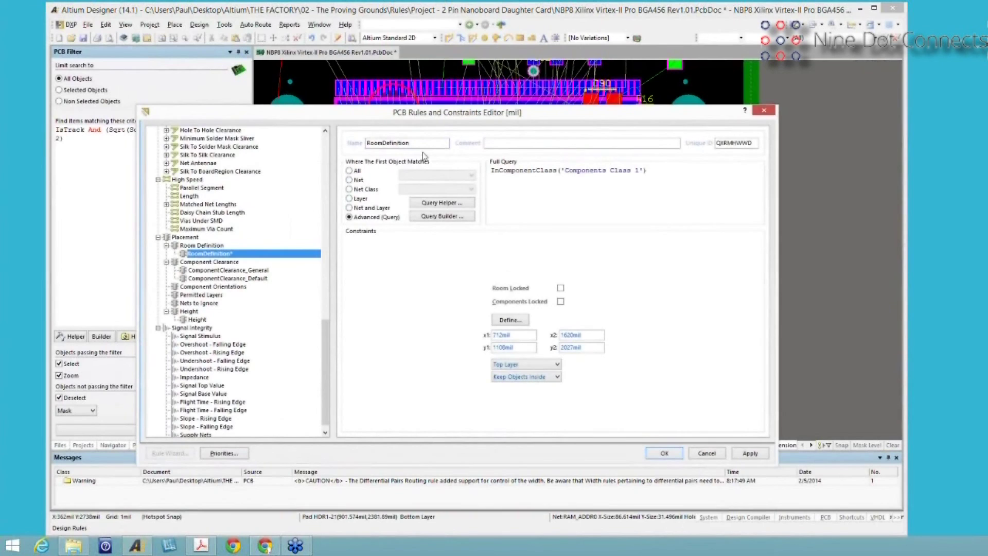
left_click_drag(423, 156, 417, 194)
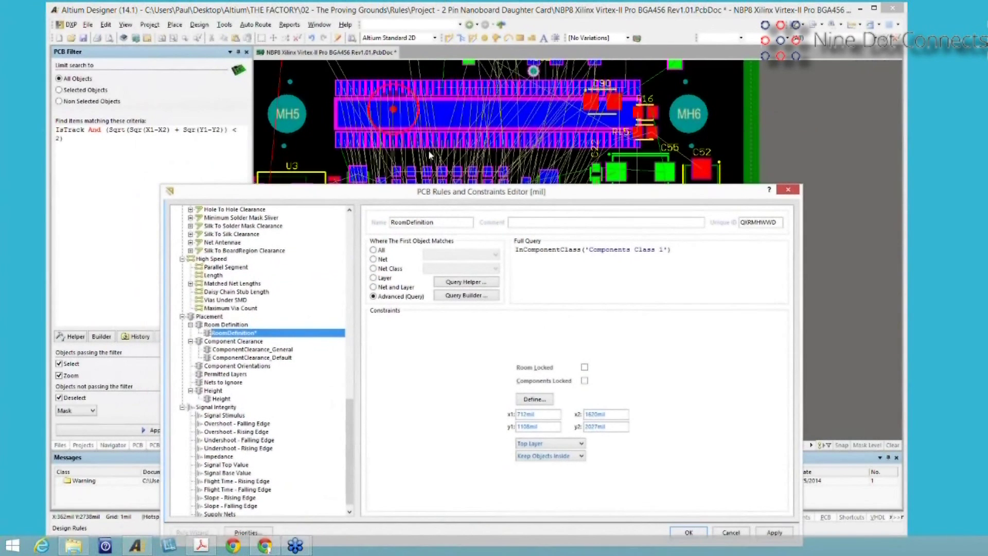
left_click_drag(429, 155, 437, 140)
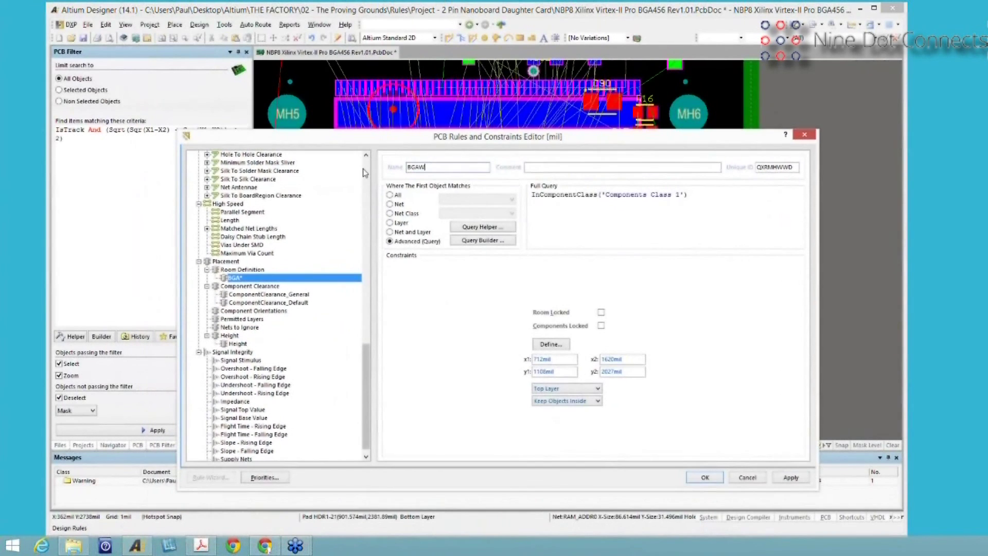
type("idth")
left_click_drag(442, 167, 384, 169)
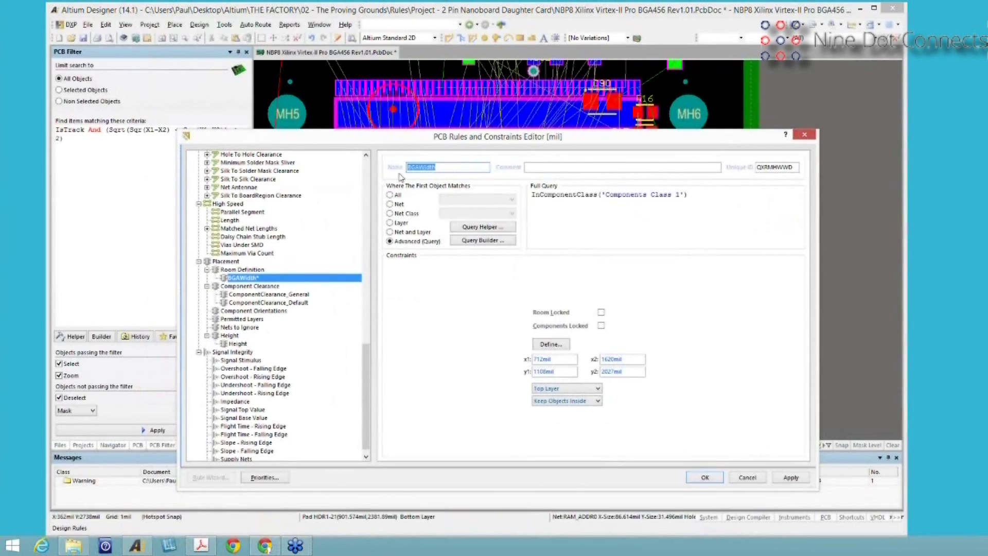
left_click(790, 478)
- Add a new electrical Clearance rule and name it Clearance_BGAWidth
left_click_drag(366, 373, 366, 161)
left_click(236, 171)
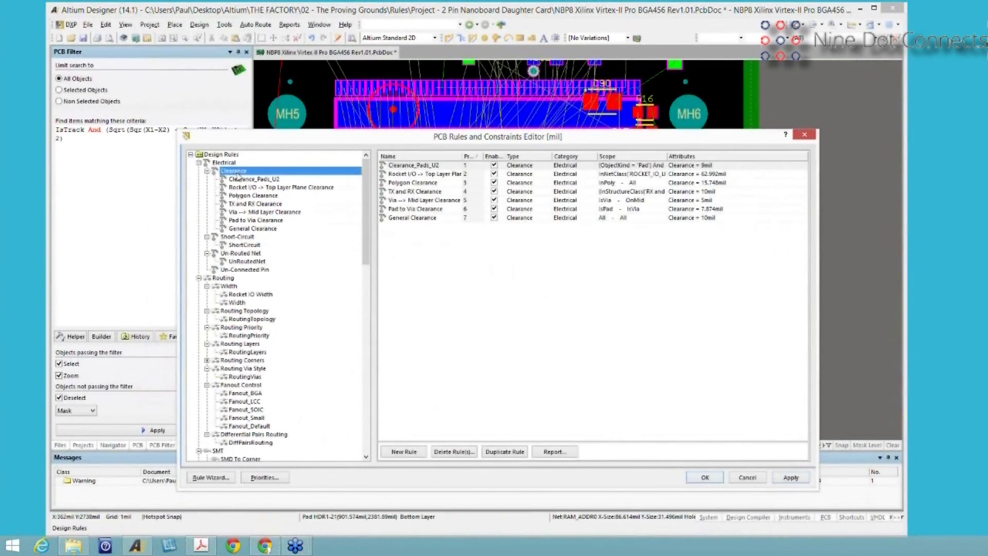
right_click(237, 171)
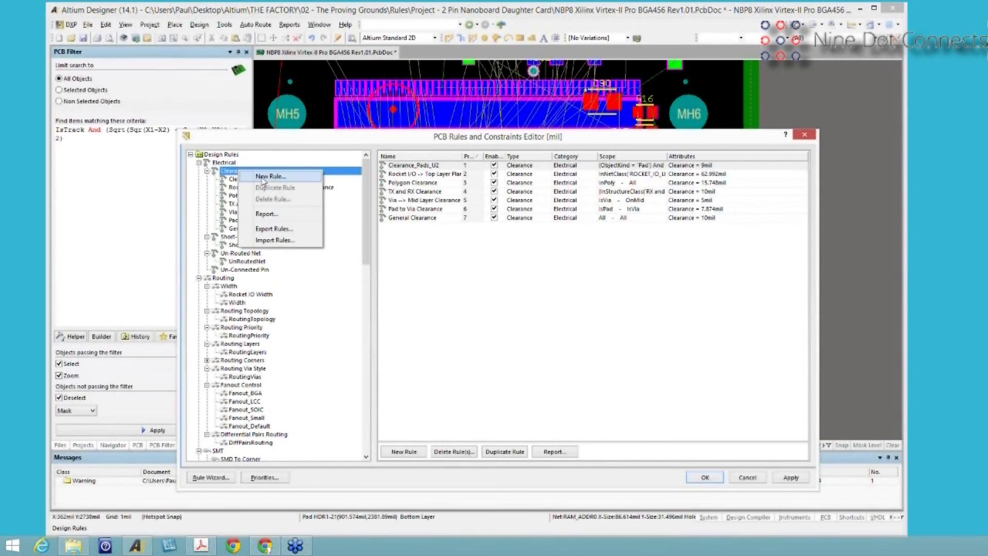
left_click(263, 177)
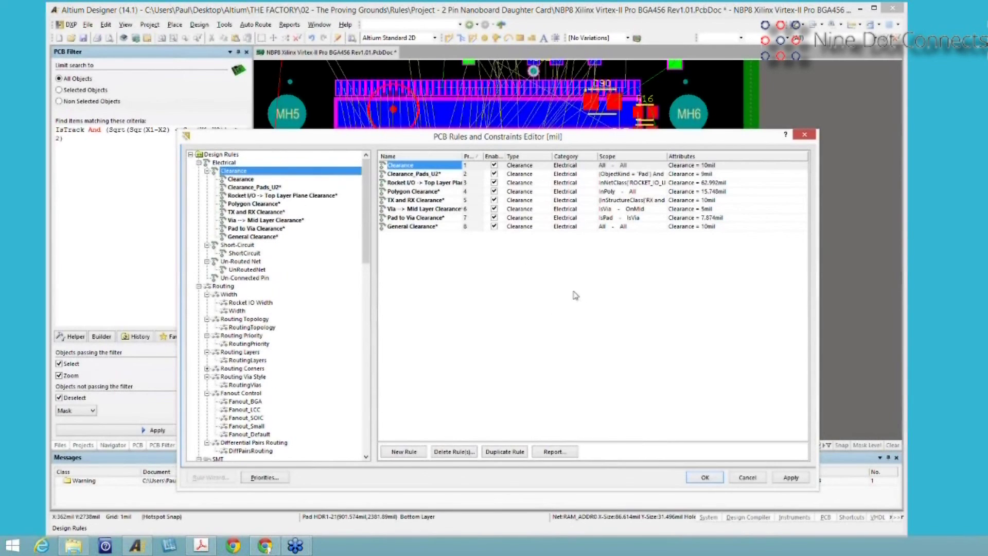
left_click(405, 167)
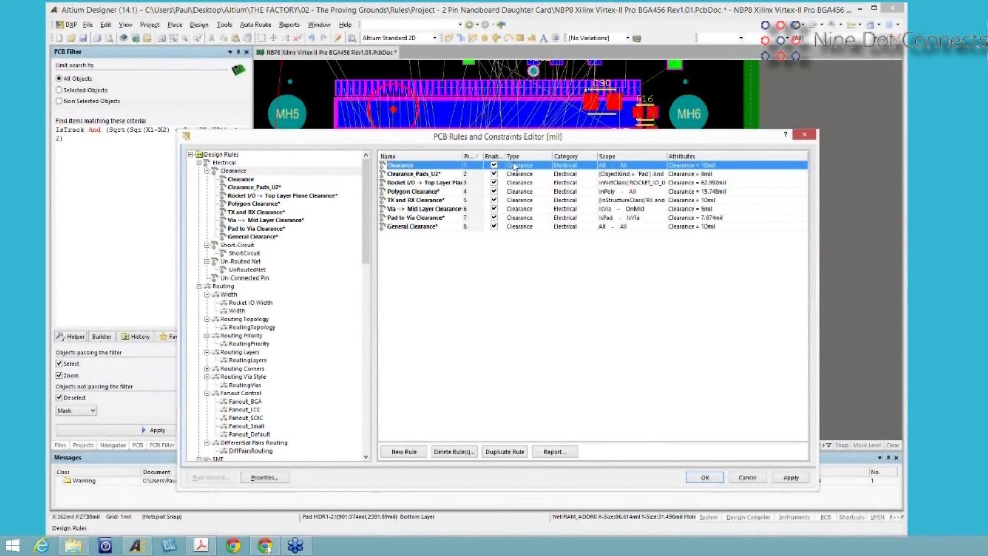
double_click(554, 166)
double_click(460, 166)
left_click(459, 167)
type("_BGAWidth")
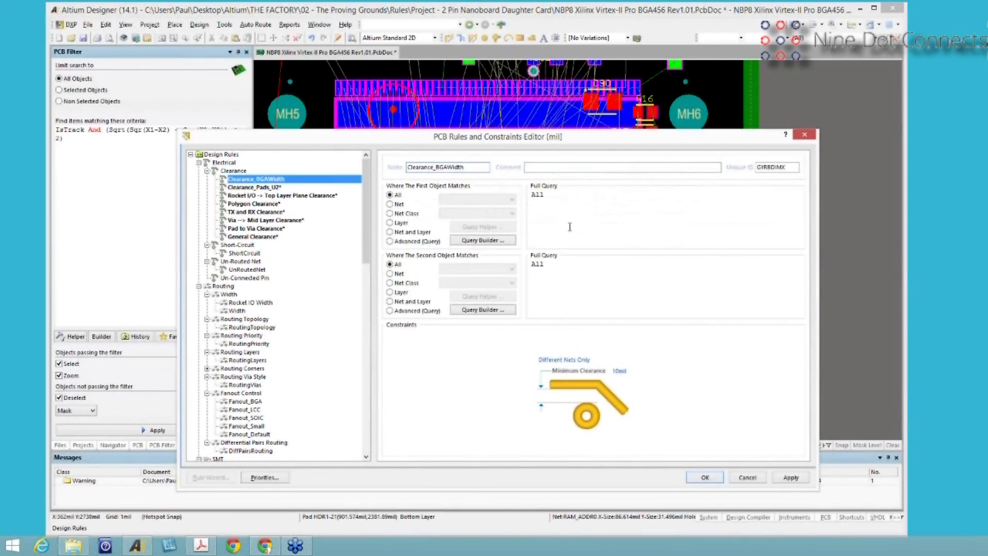
- Set the Clearance_BGAWidth rule's first object query to WithinRoom('BGAWidth') using the Query Helper, and copy the query text
left_click(390, 241)
left_click(490, 227)
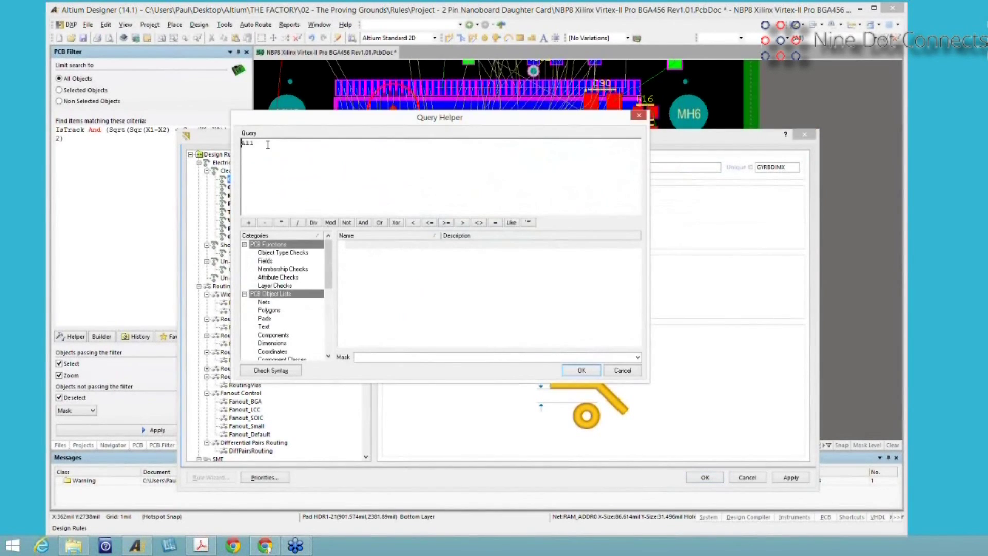
key("Delete")
type("wit")
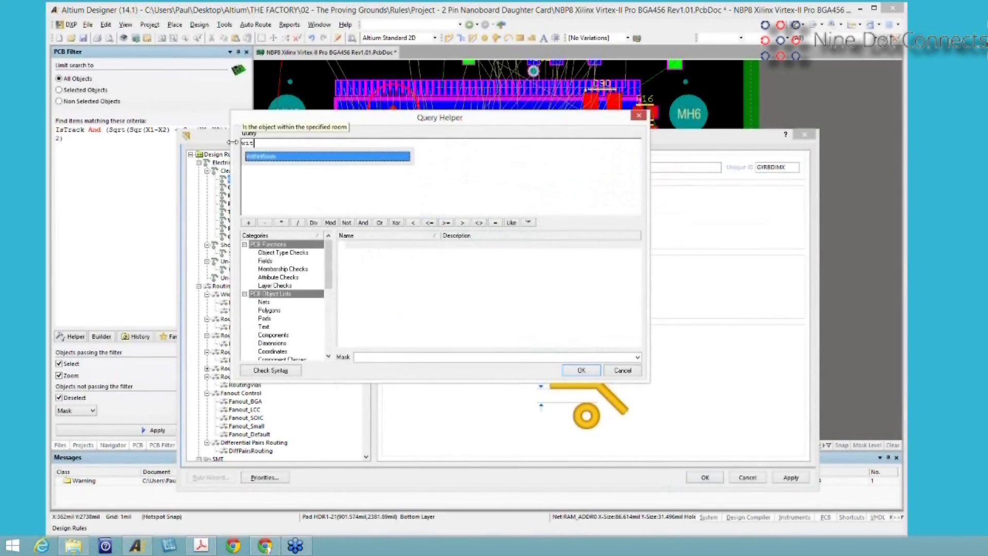
double_click(260, 157)
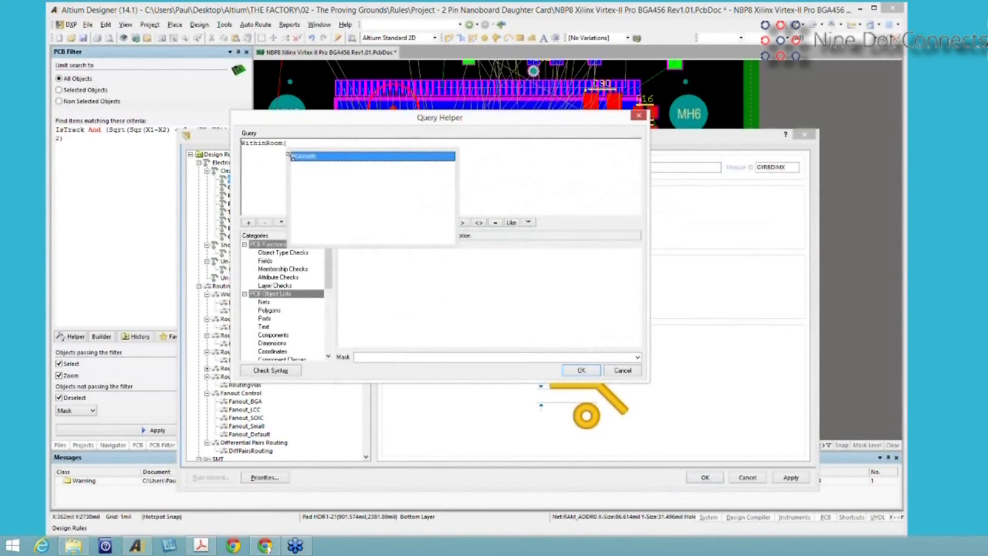
double_click(309, 156)
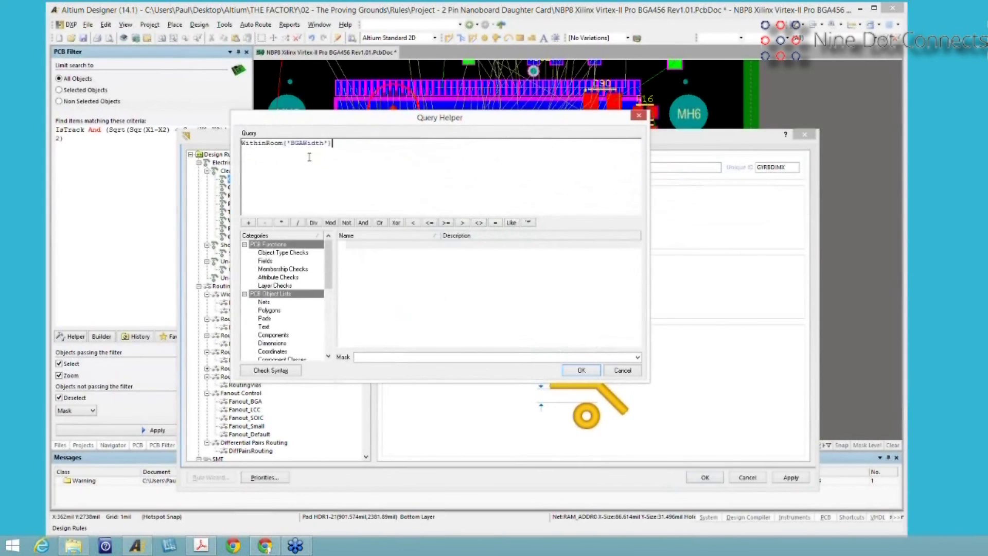
left_click(579, 370)
left_click_drag(630, 195, 484, 195)
key("ctrl+c")
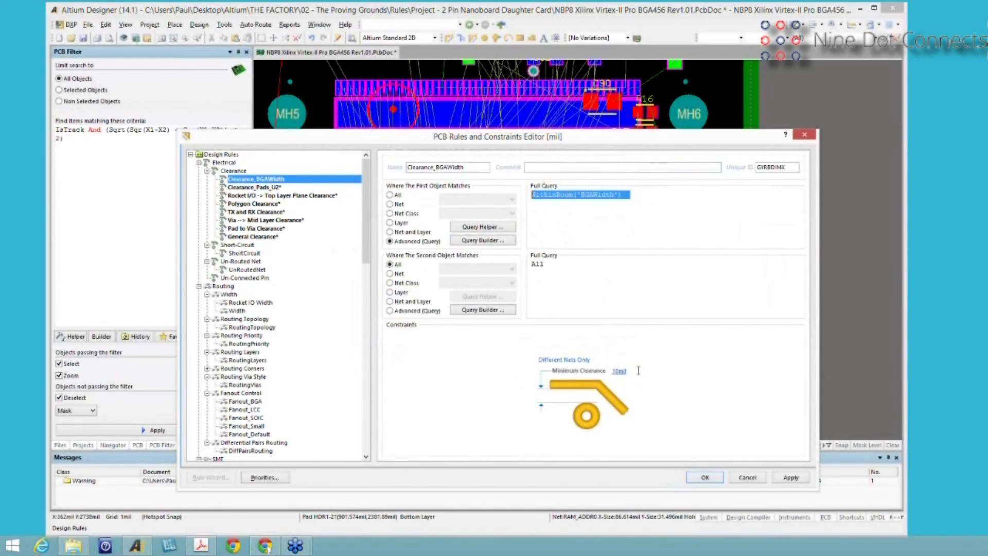
- Set the minimum clearance of the Clearance_BGAWidth rule to 2 mil and apply it
left_click(618, 371)
type("2")
key("Tab")
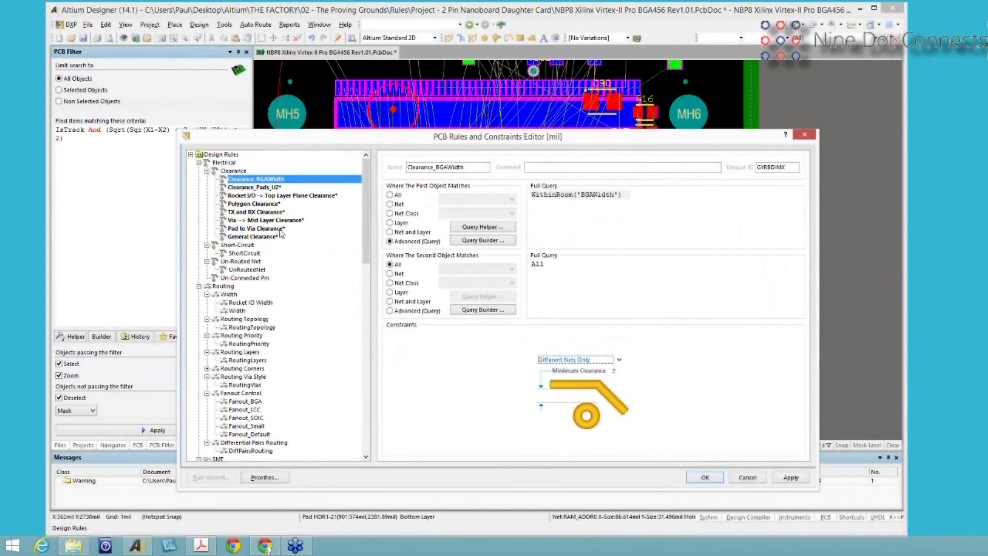
left_click(790, 477)
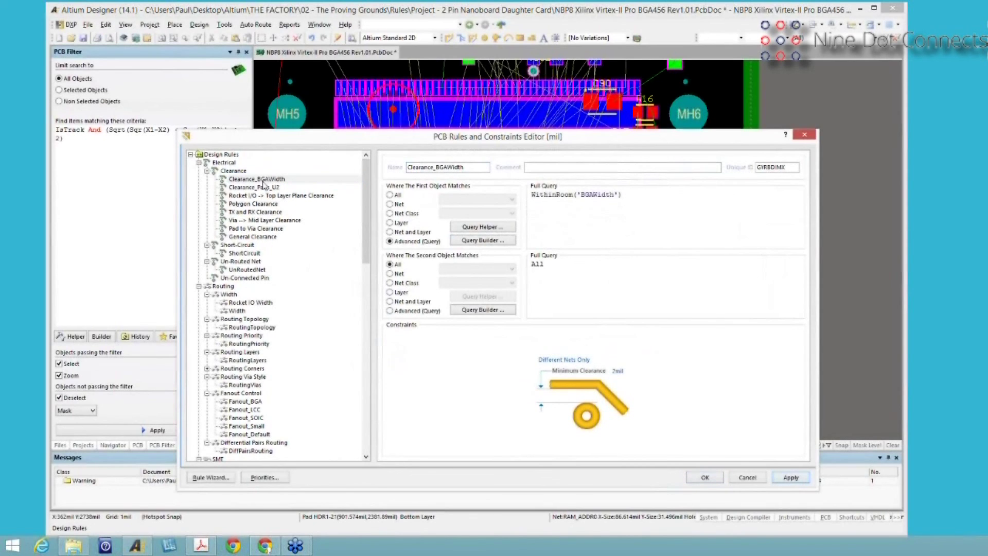
- Add a new routing Width rule and name it Width_BGAWidth
right_click(230, 295)
left_click(247, 302)
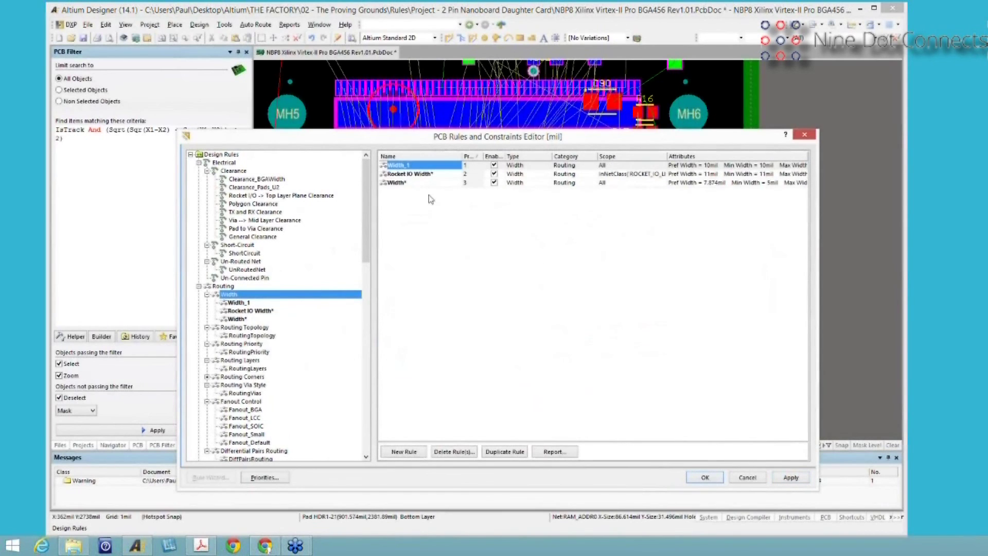
left_click(423, 166)
left_click(422, 164)
key("BackSpace")
type("BGAWidth")
key("Return")
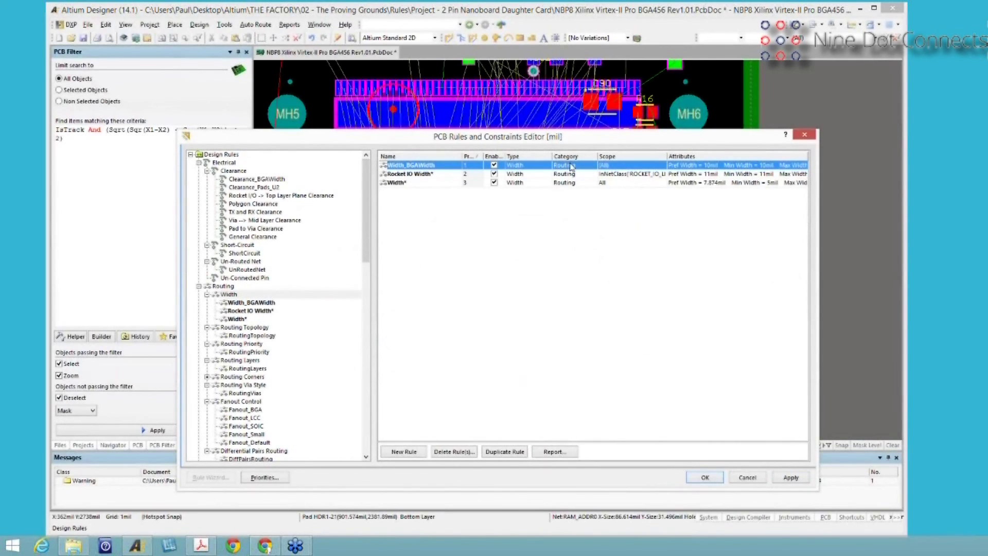
- Replace the Width_BGAWidth rule's scope with the copied query WithinRoom('BGAWidth')
double_click(570, 166)
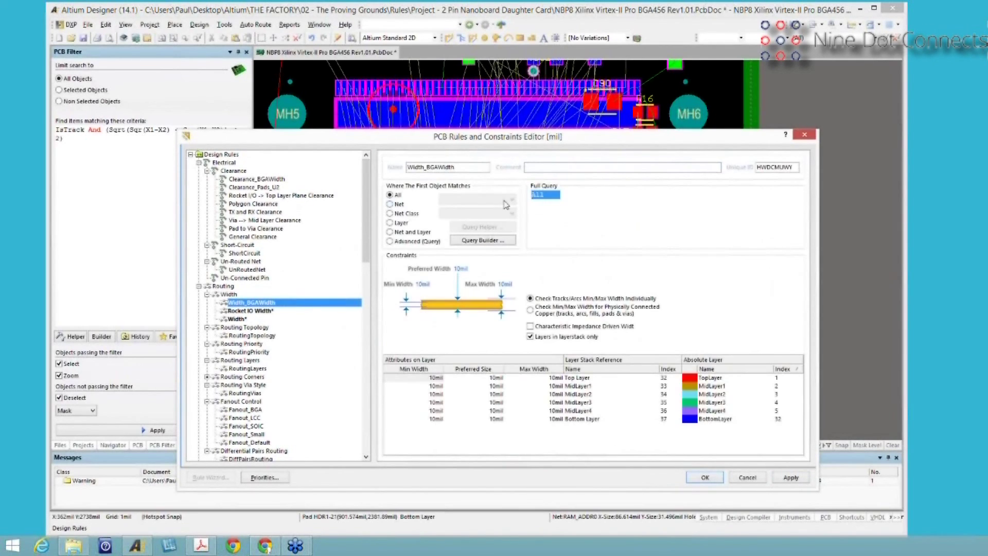
key("ctrl+v")
key("BackSpace")
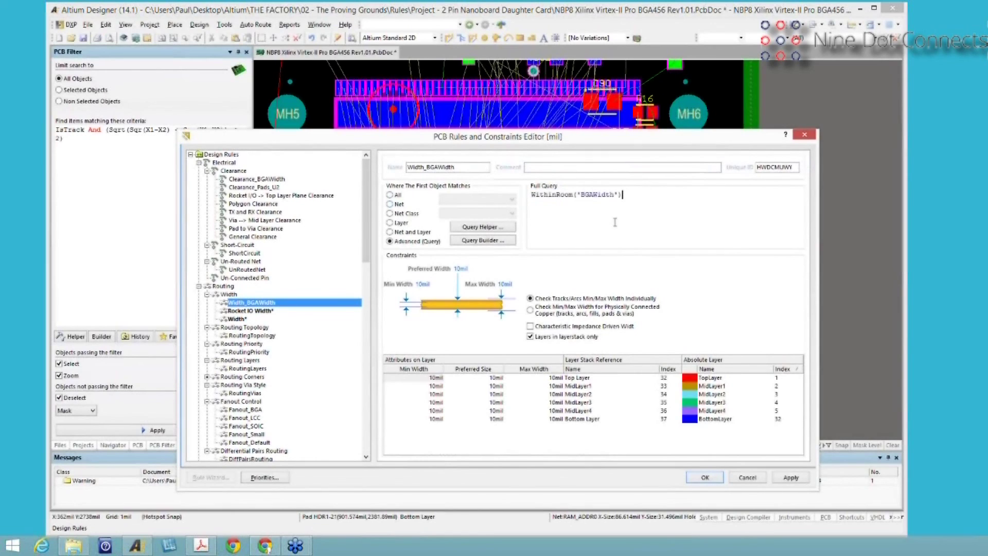
- Set the Width_BGAWidth rule to 3 mil minimum and 5 mil preferred width, apply it and close the rules editor
left_click(422, 284)
type("3")
left_click(460, 268)
type("5")
left_click(789, 479)
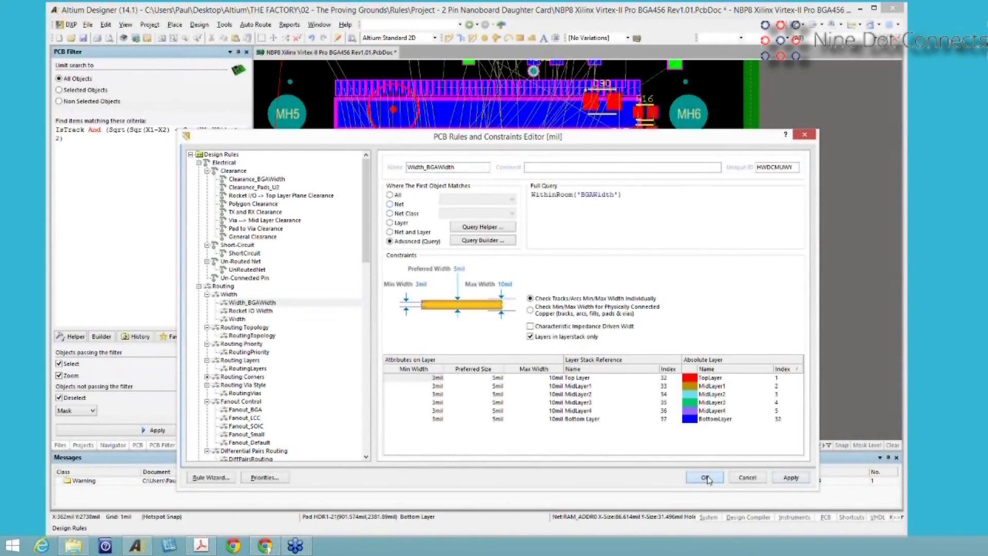
left_click(704, 478)
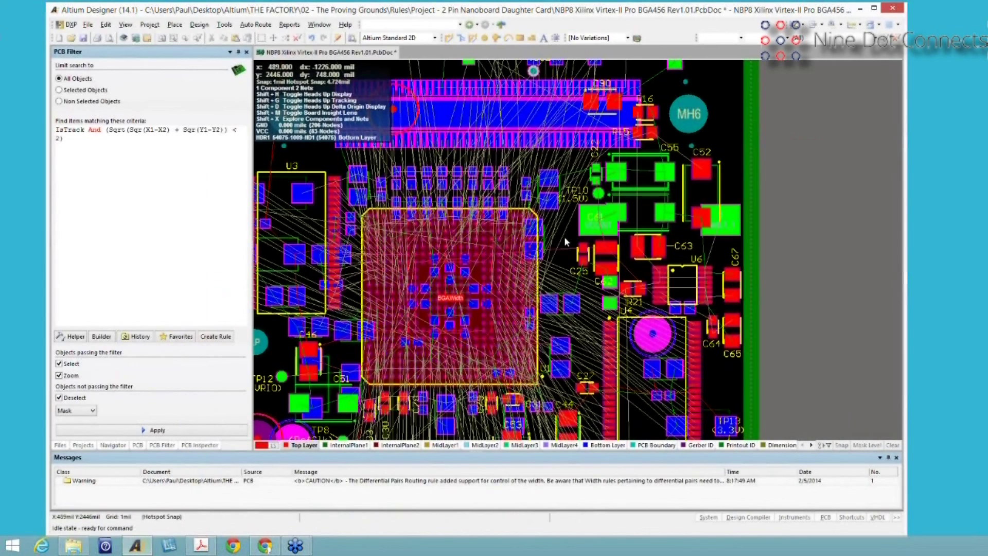
- Interactively route the SRAM1_D10 net from its BGA pad across the room's edge, ending the track in the open area outside
left_click(455, 242, "ctrl")
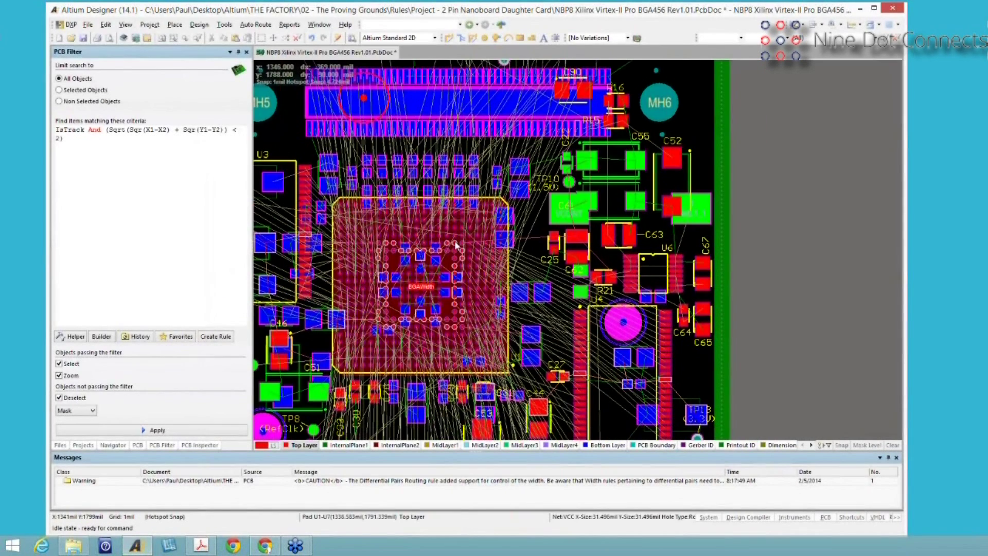
key("p")
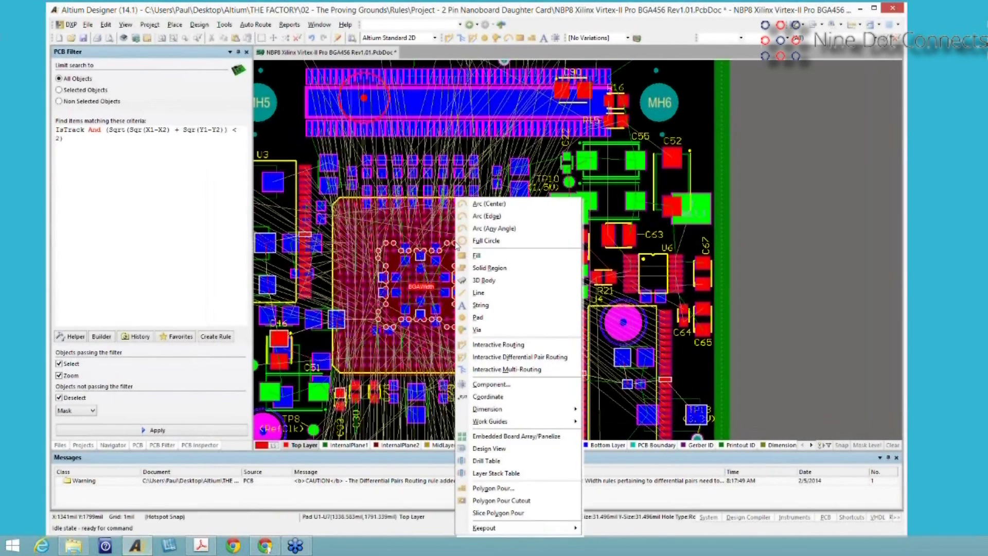
key("t")
scroll(478, 264, "up", 2, "ctrl")
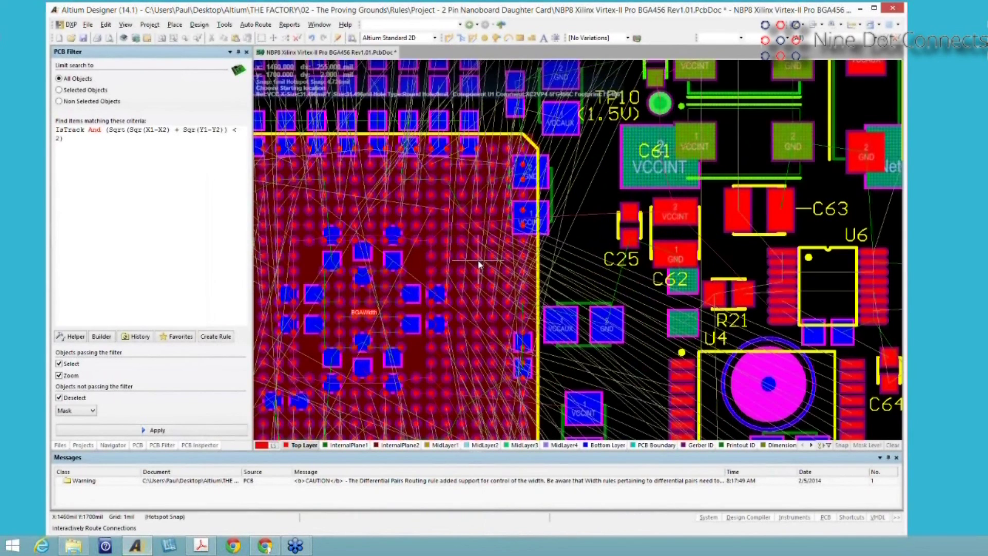
scroll(479, 265, "up", 2, "ctrl")
scroll(478, 264, "up", 2, "ctrl")
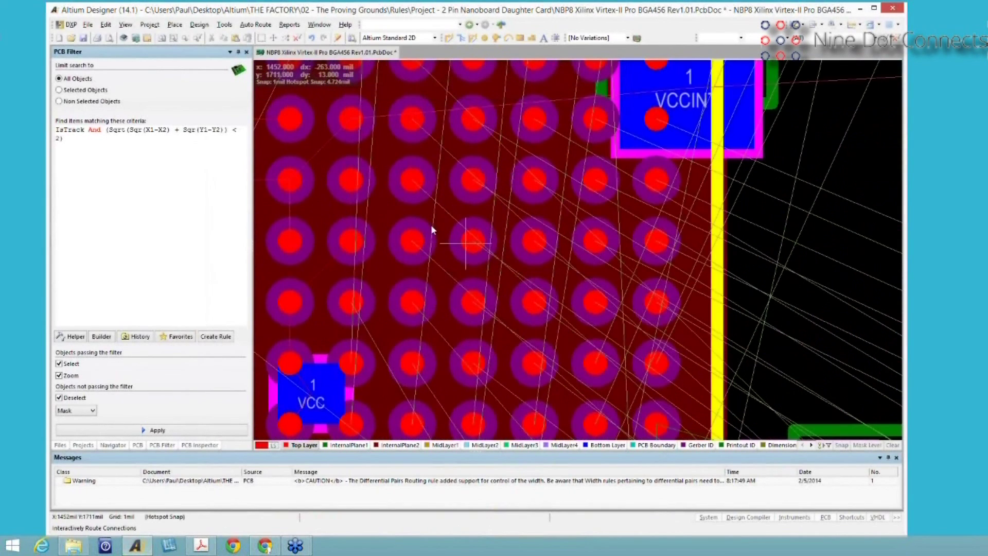
left_click(473, 240)
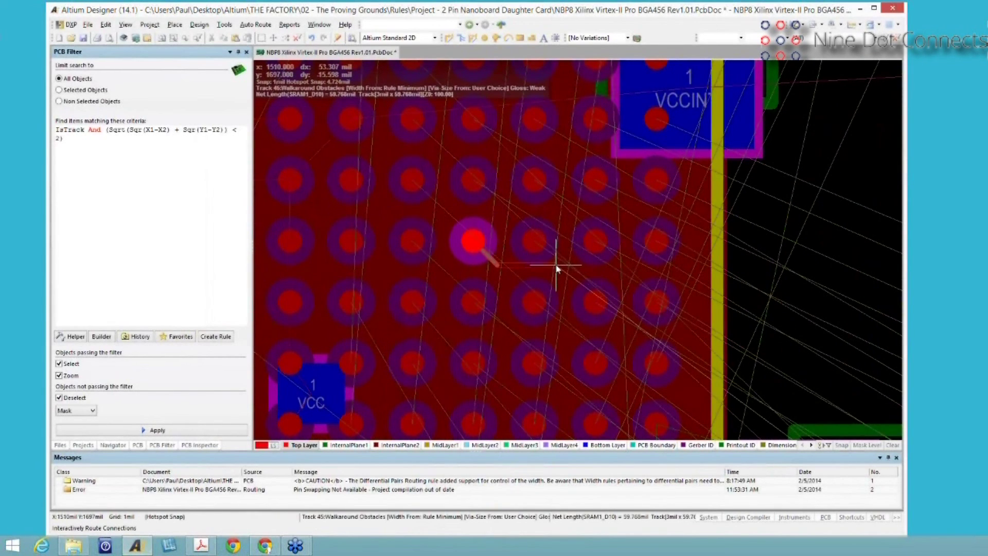
left_click(556, 268)
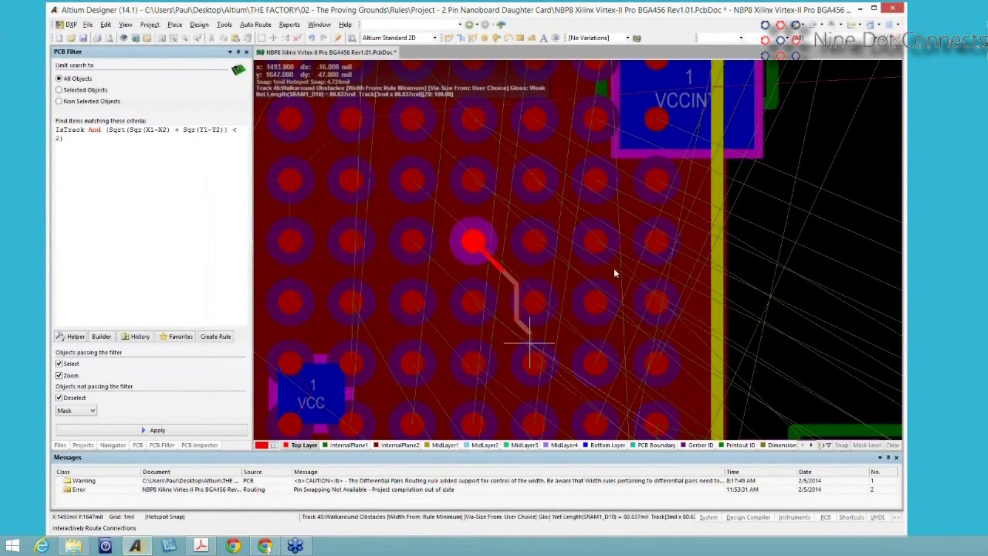
left_click(699, 269)
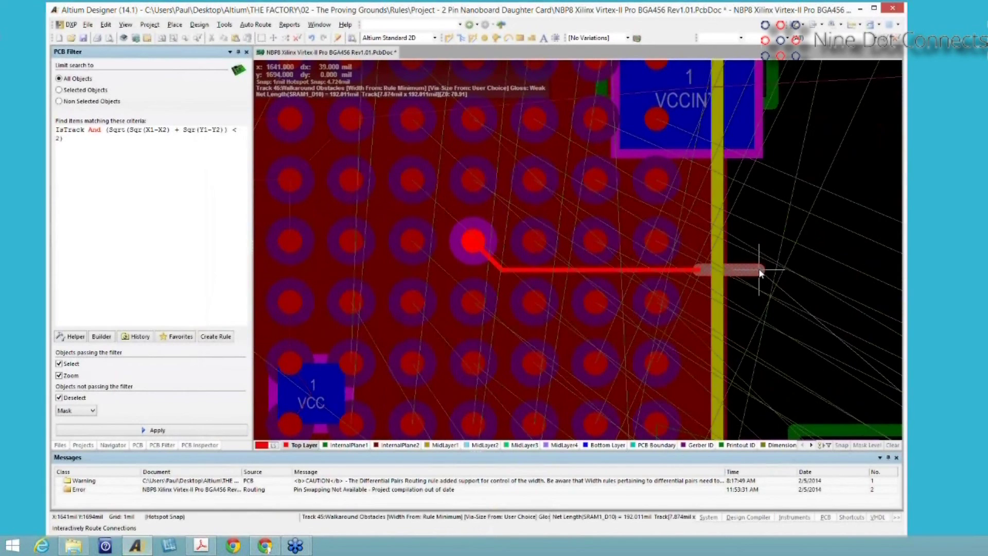
left_click(814, 200)
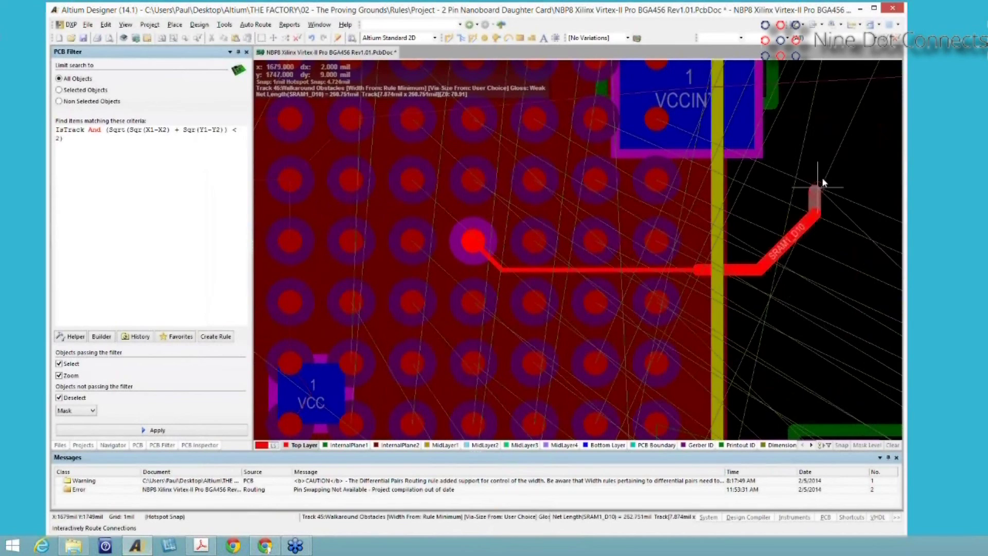
right_click(822, 180)
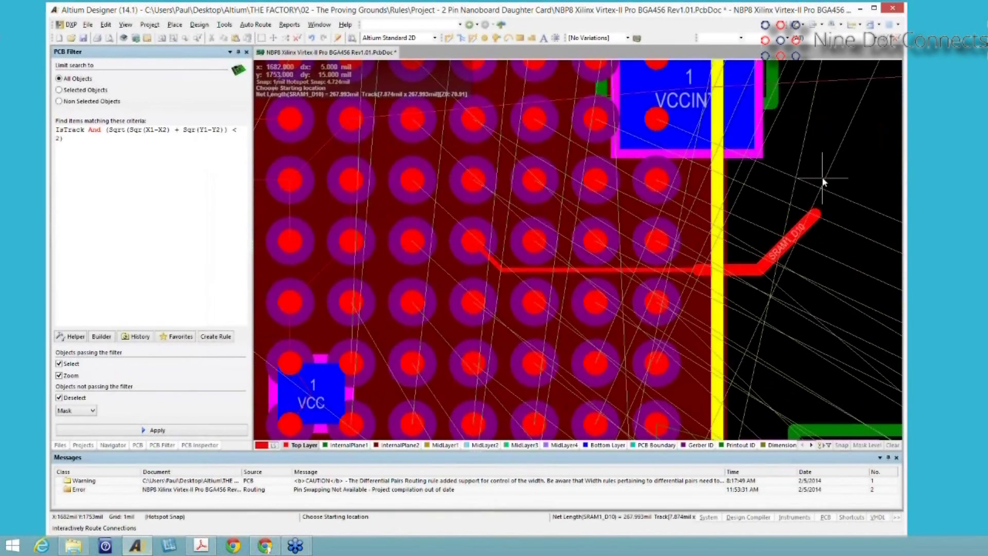
right_click(761, 290)
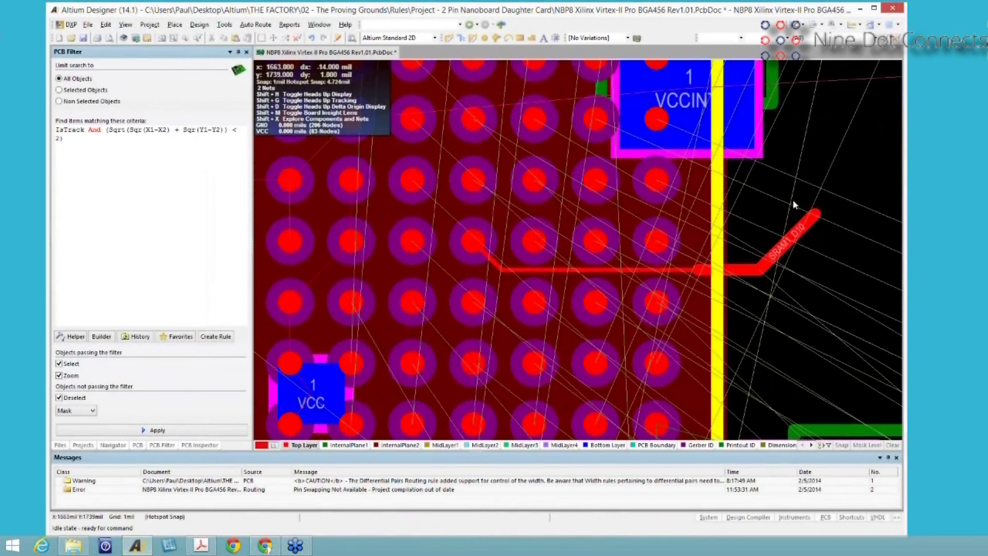
left_click(745, 214)
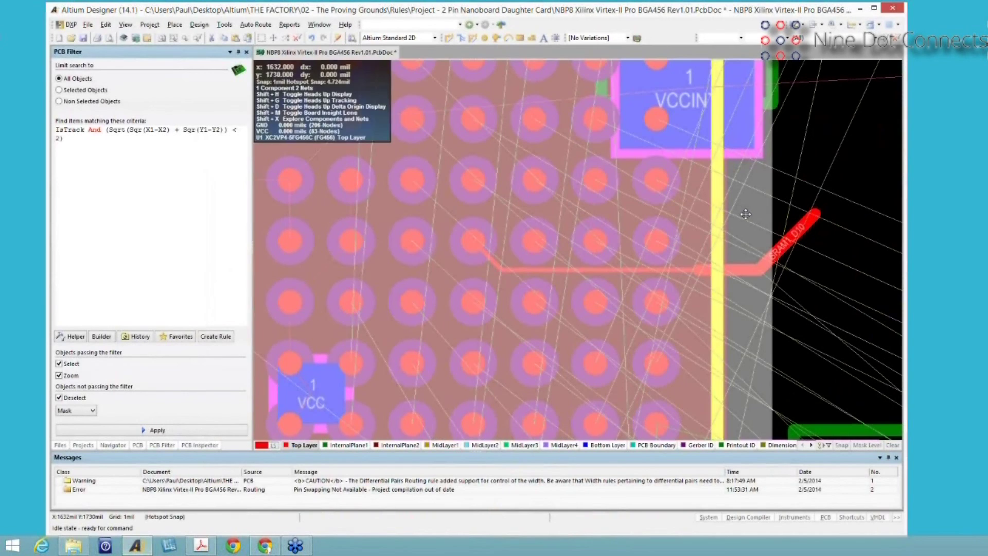